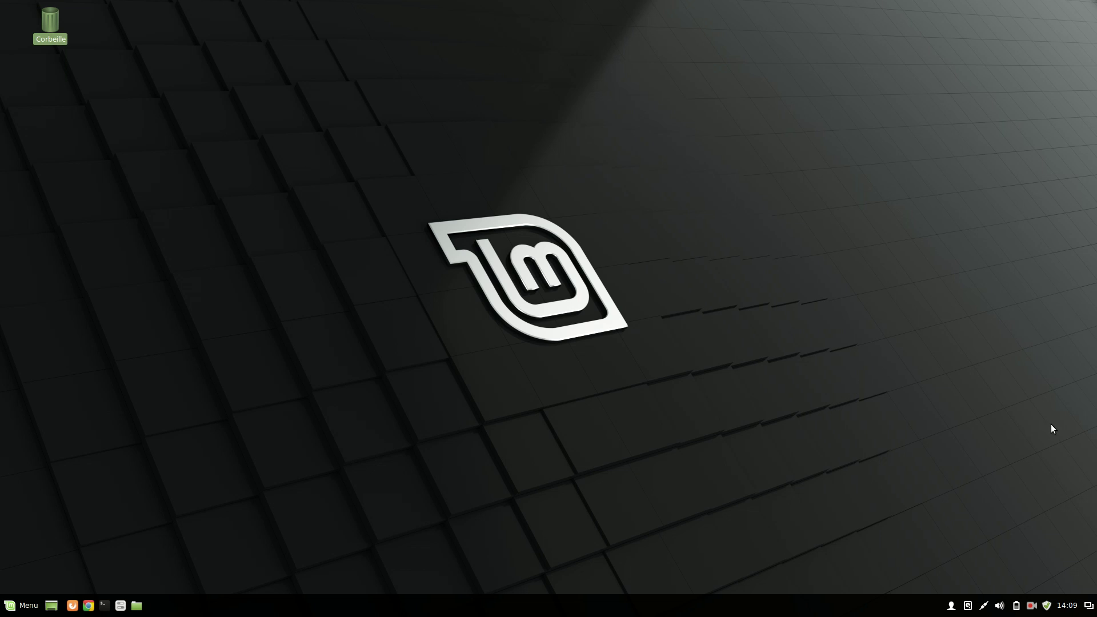
click(1005, 608)
click(829, 531)
click(22, 605)
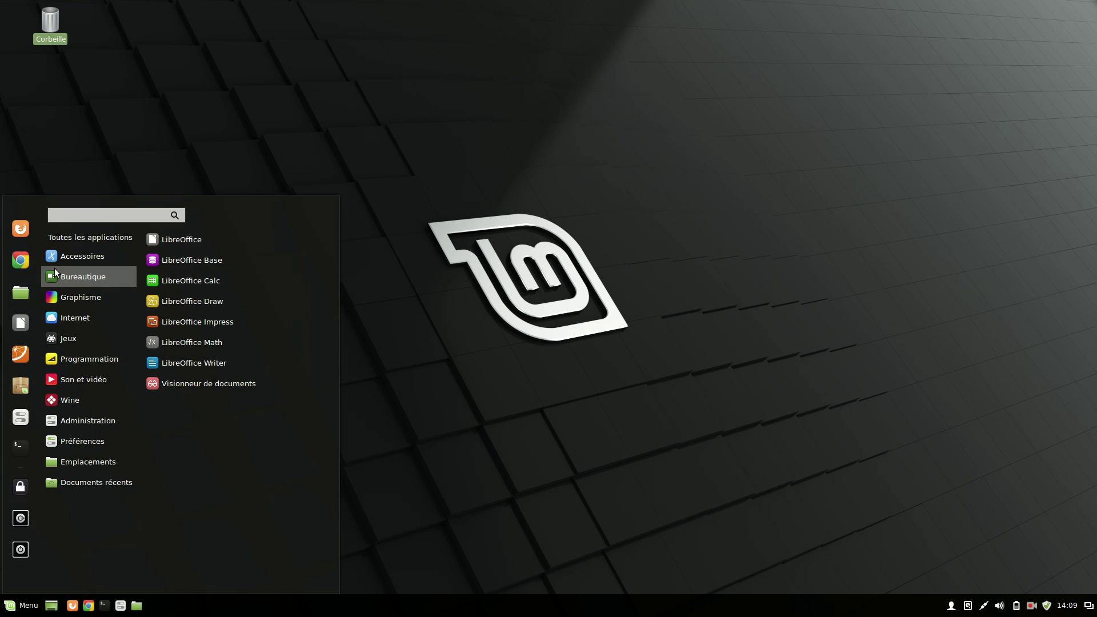
mouse_move(64, 466)
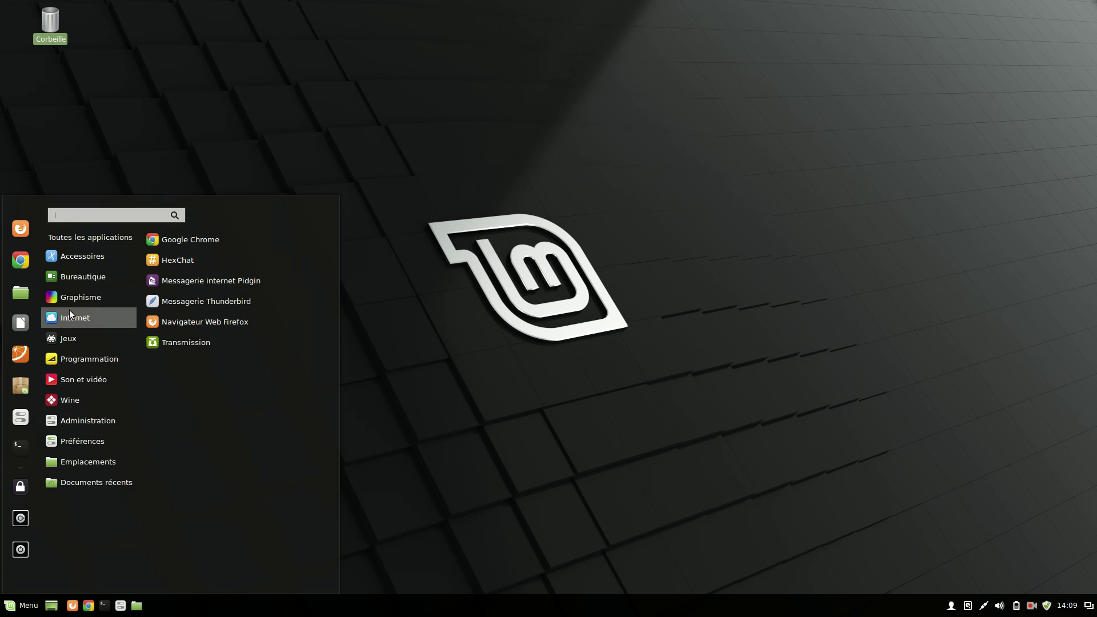
mouse_move(63, 354)
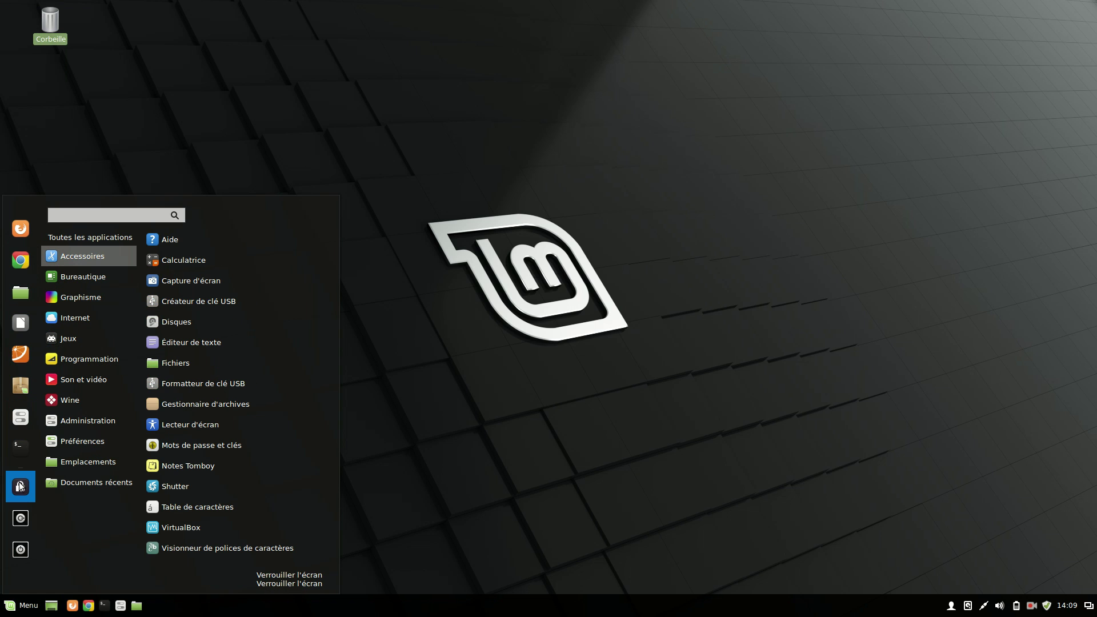
mouse_move(96, 301)
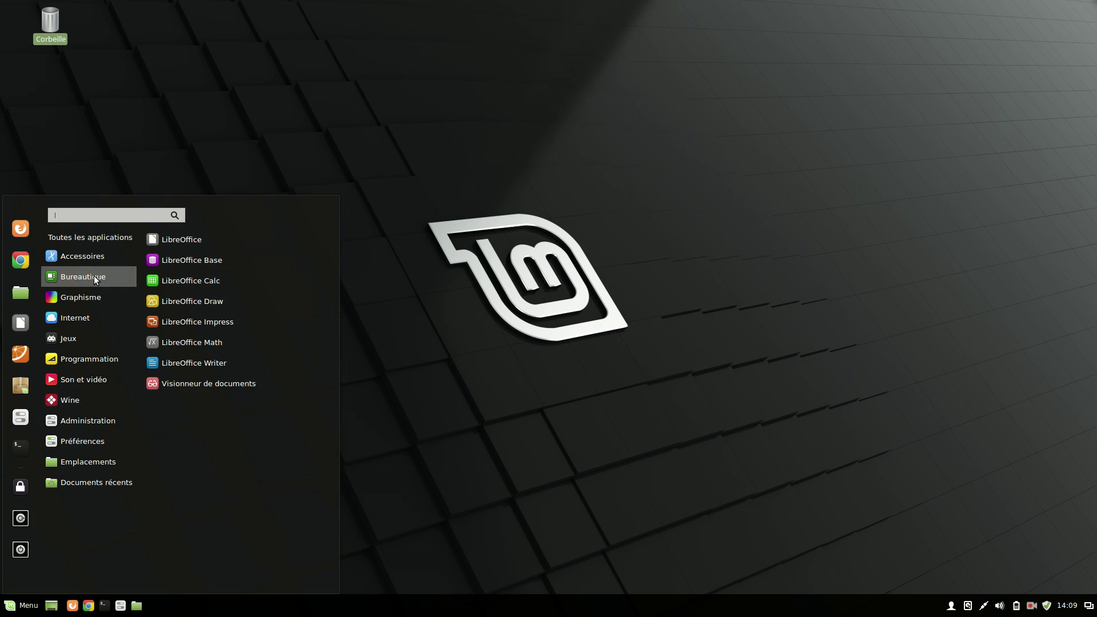
key(Escape)
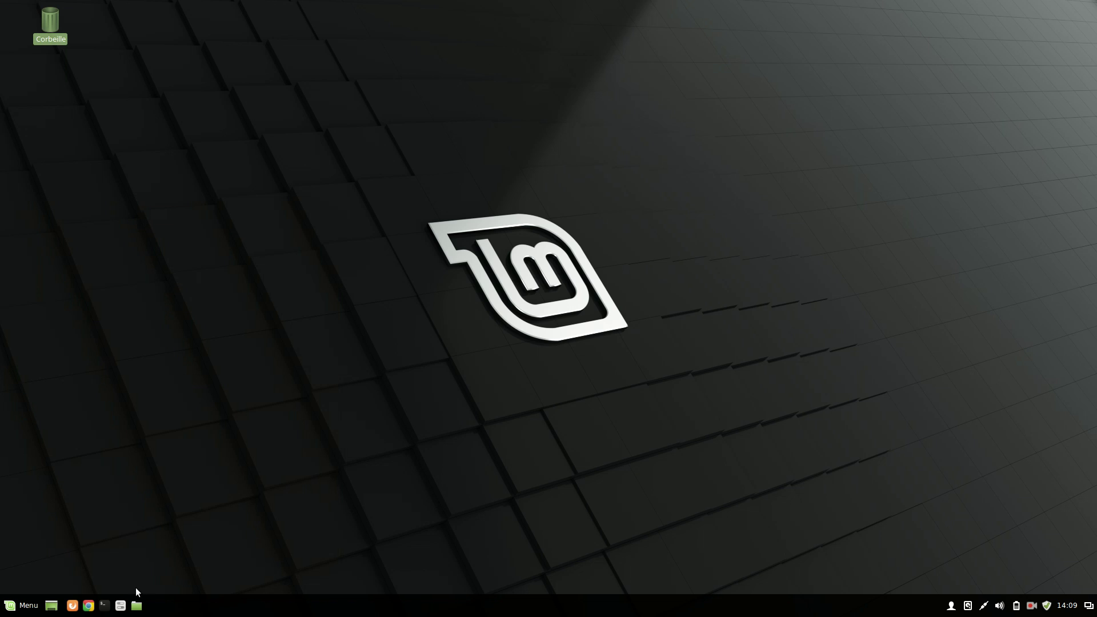
Open the system settings, view the system information page with the OS and hardware details, and close the window.
click(120, 605)
scroll(434, 307, down, 5)
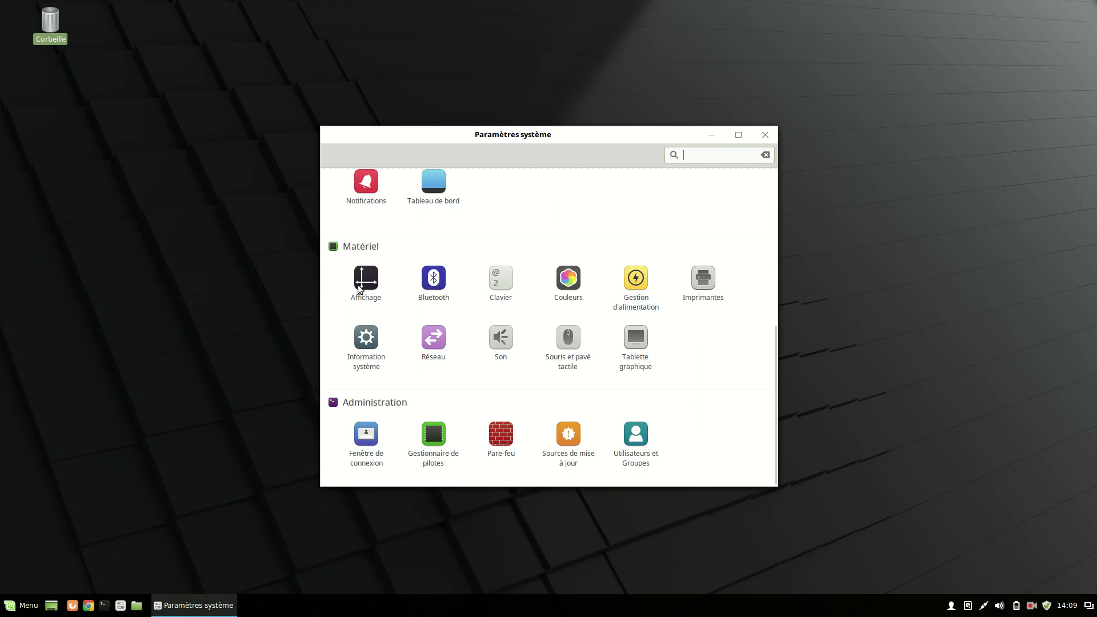
click(366, 337)
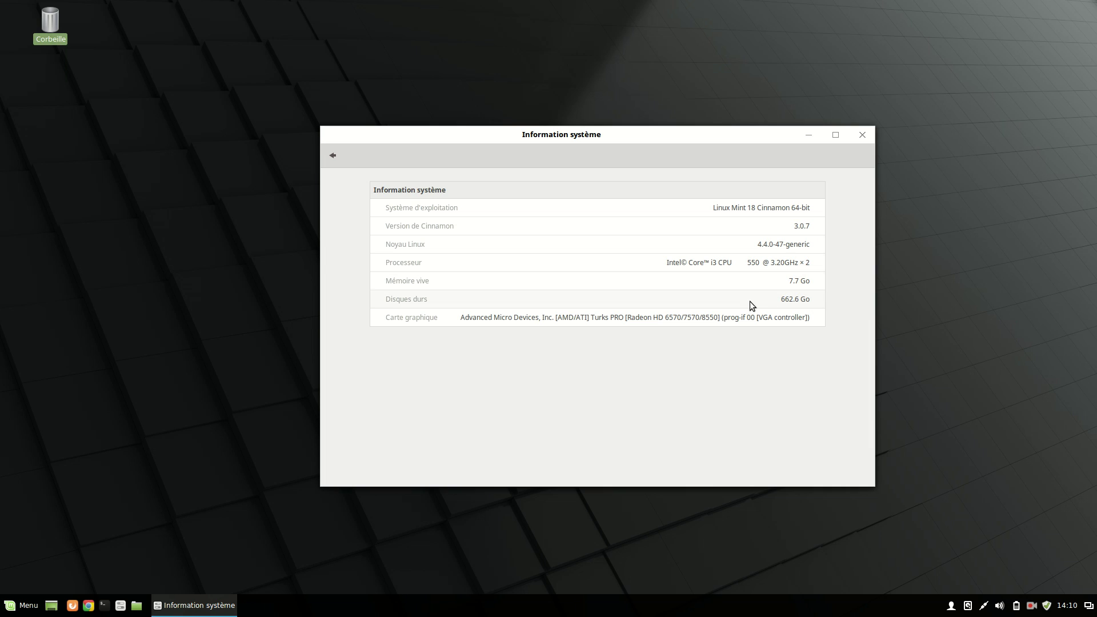
click(862, 136)
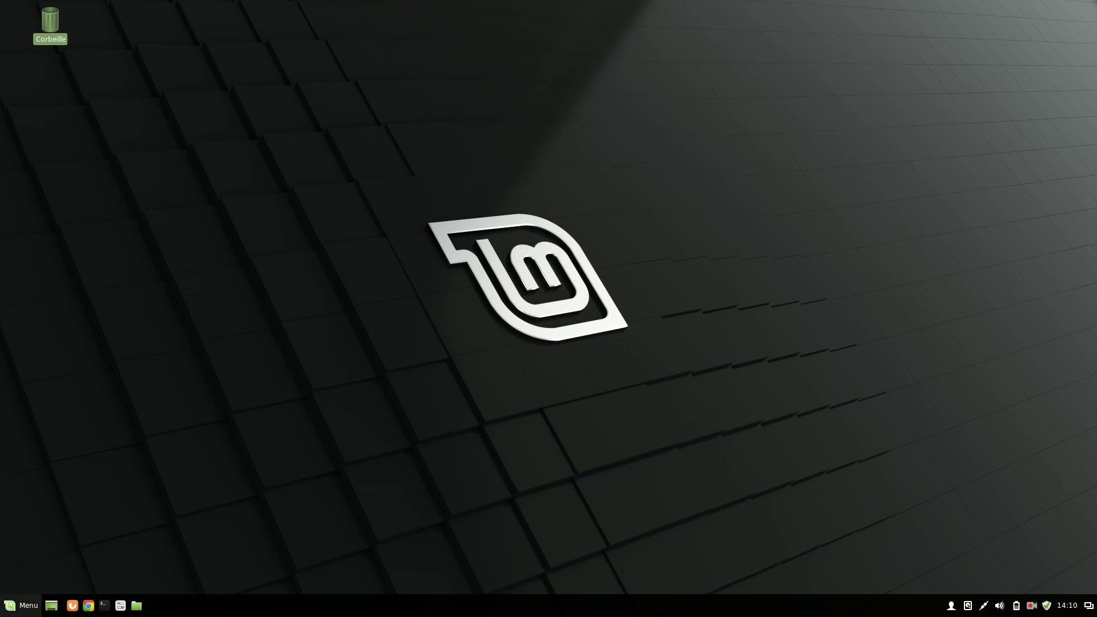
Open the Fichiers file manager from the accessories, view its version information, and close the about dialog.
click(9, 607)
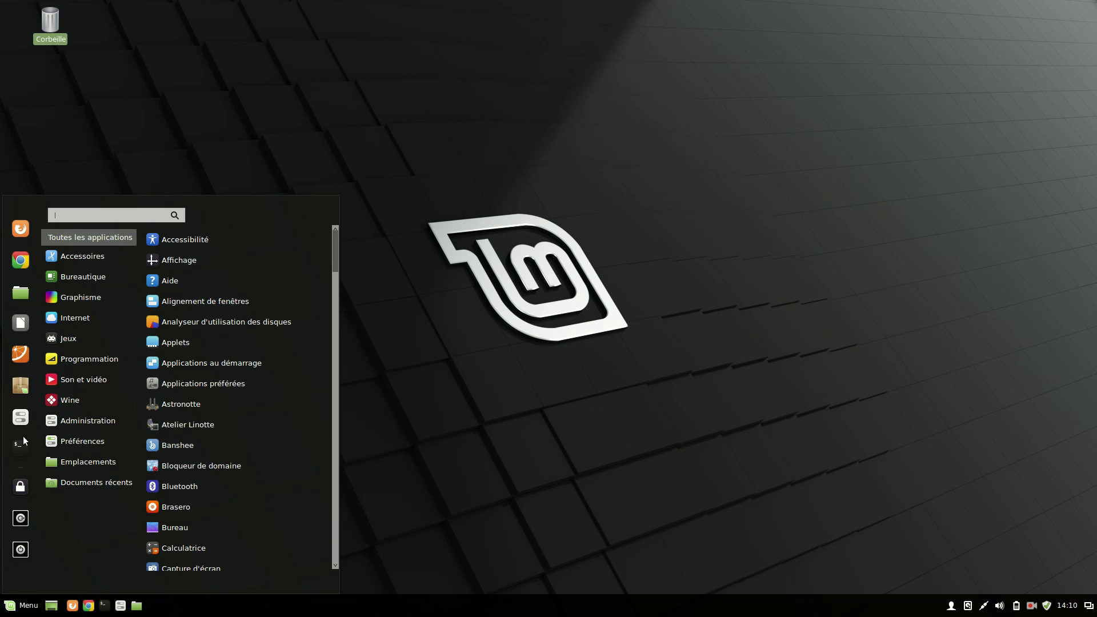
mouse_move(84, 259)
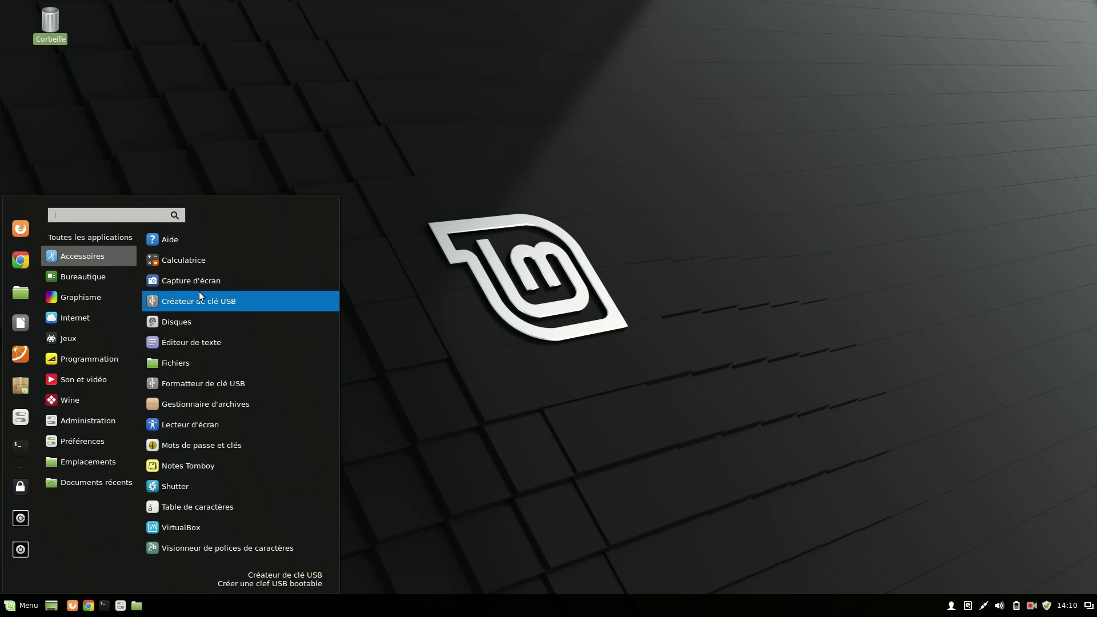
click(194, 361)
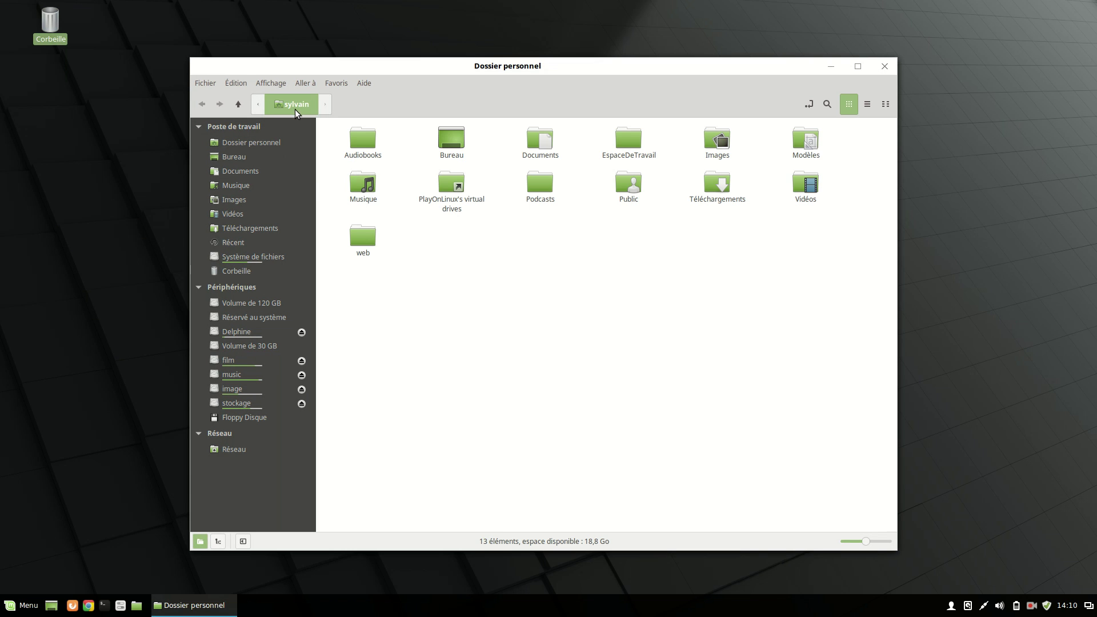
click(348, 80)
mouse_move(363, 81)
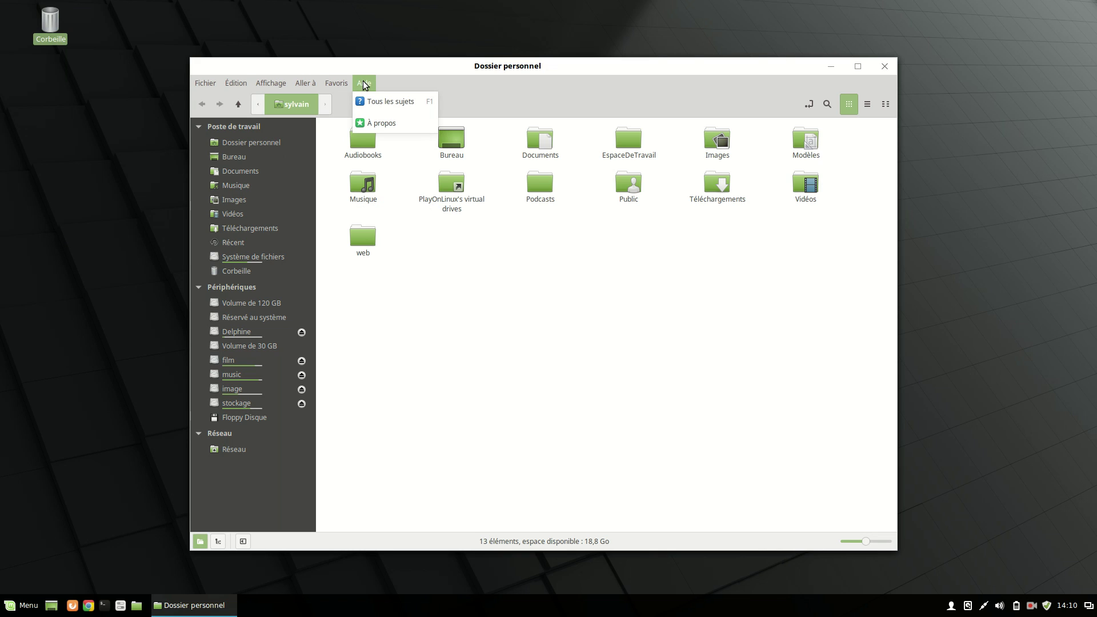
click(372, 123)
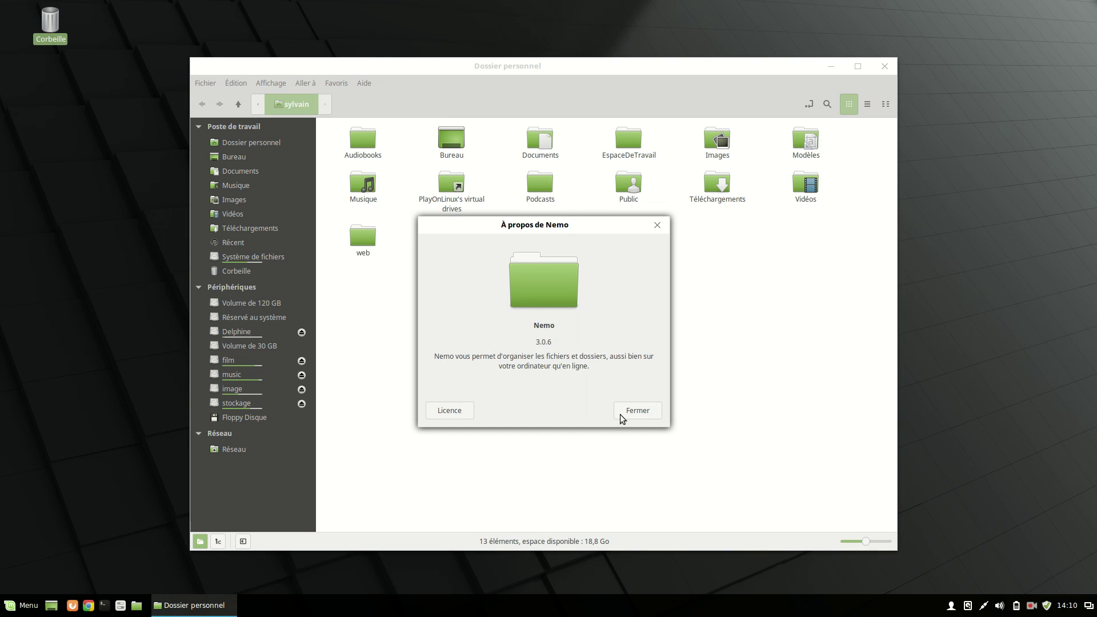
click(631, 412)
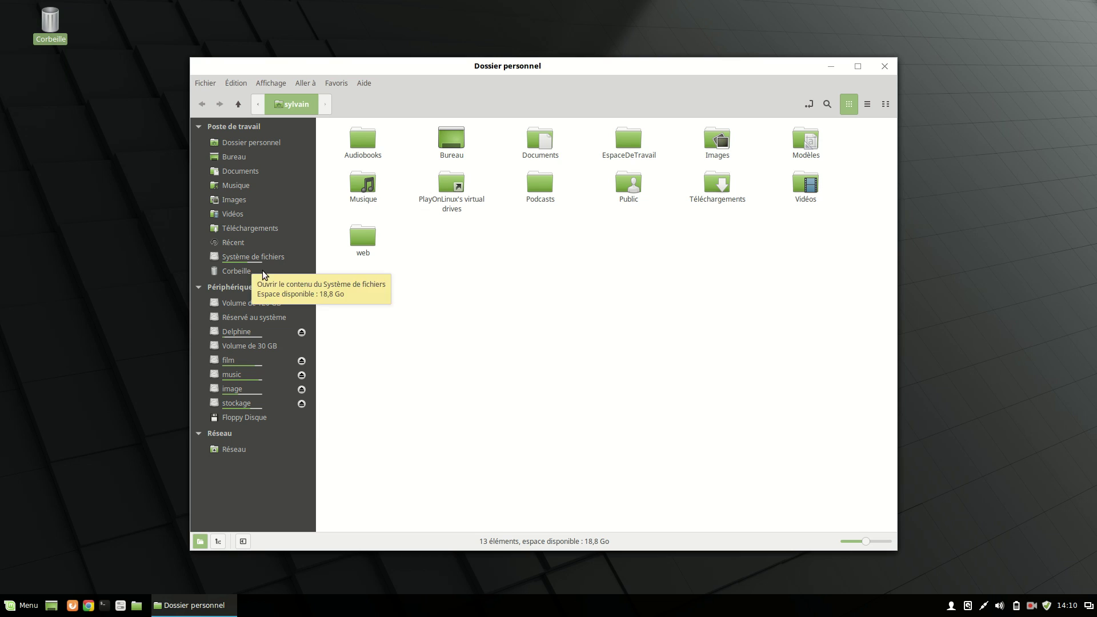
Bring up the available actions for the Podcasts folder, reduce them to the short list and restore the full list.
right_click(537, 188)
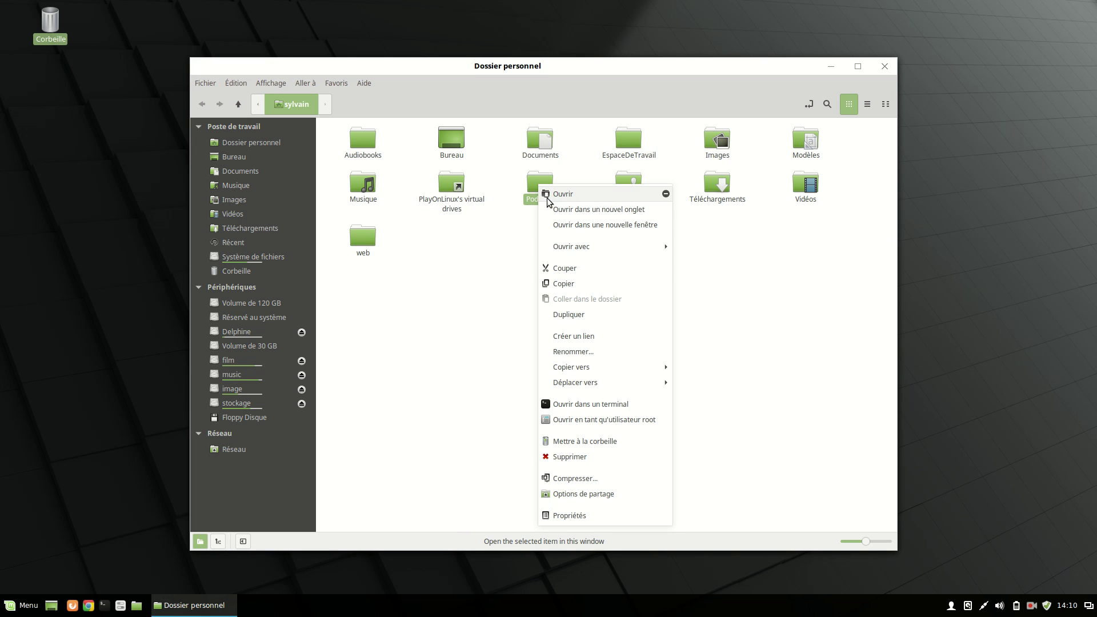
click(666, 194)
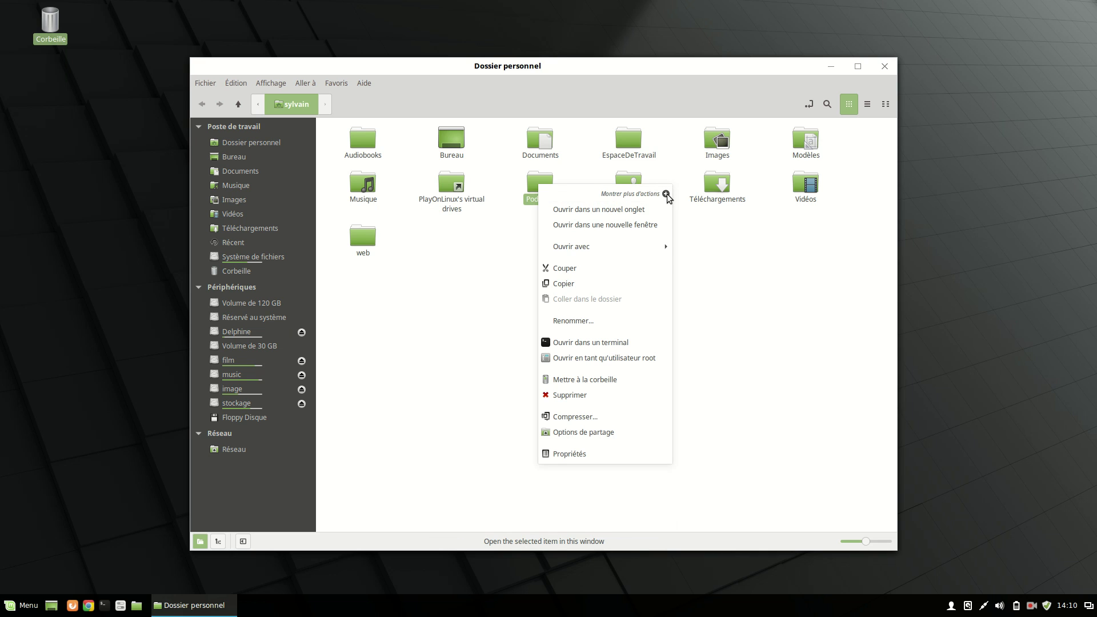
click(667, 195)
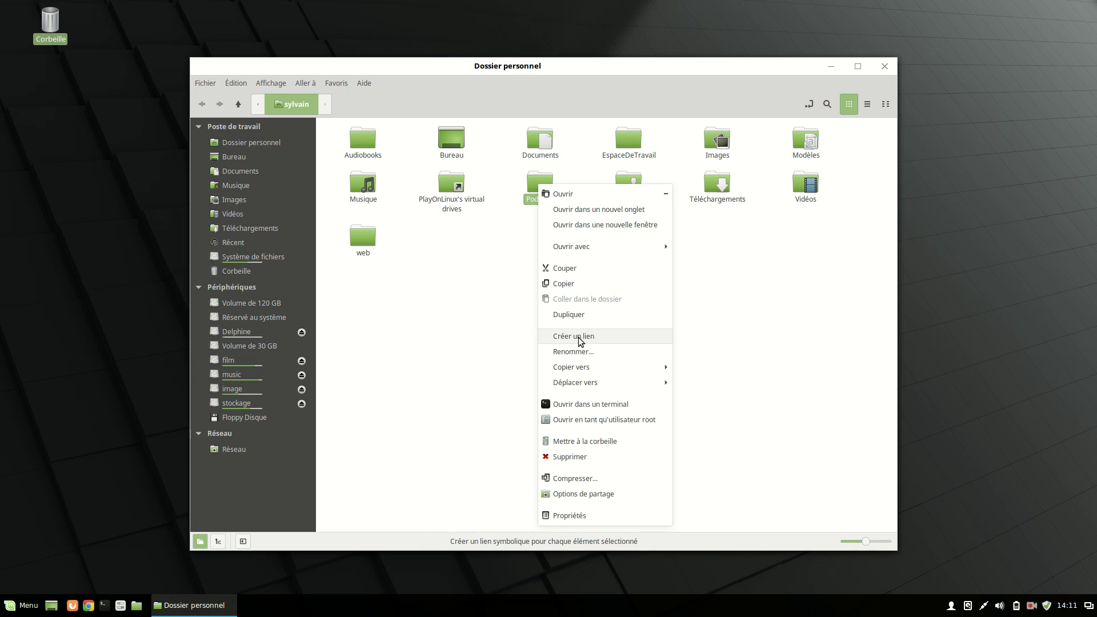
Review the copy and move destinations for the Podcasts folder, browse for a move target without choosing one, and close the file manager.
mouse_move(586, 371)
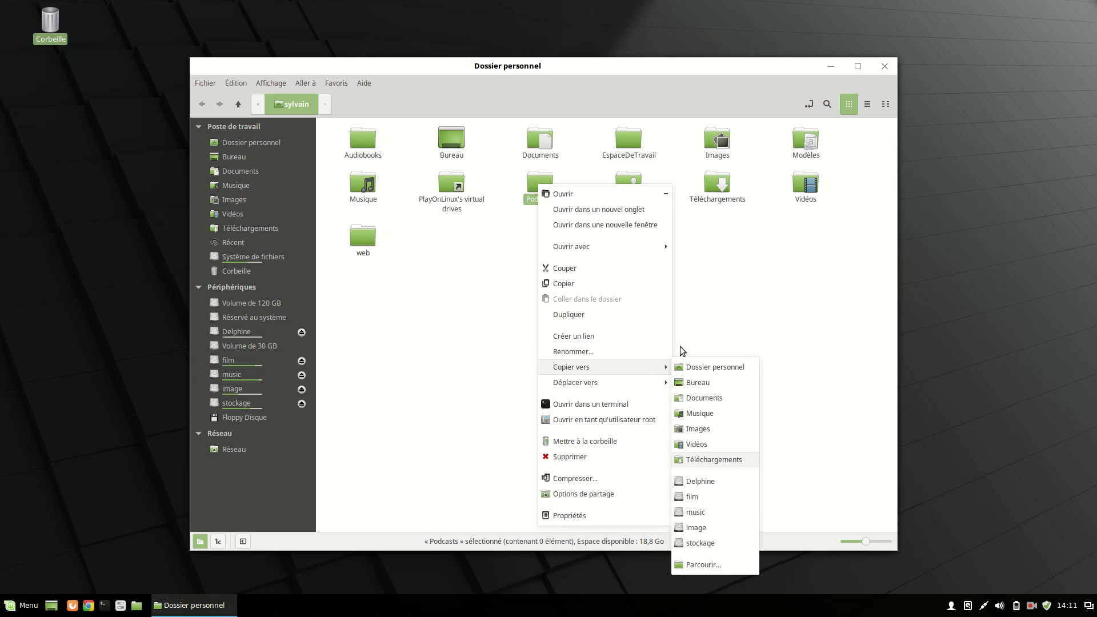
mouse_move(633, 384)
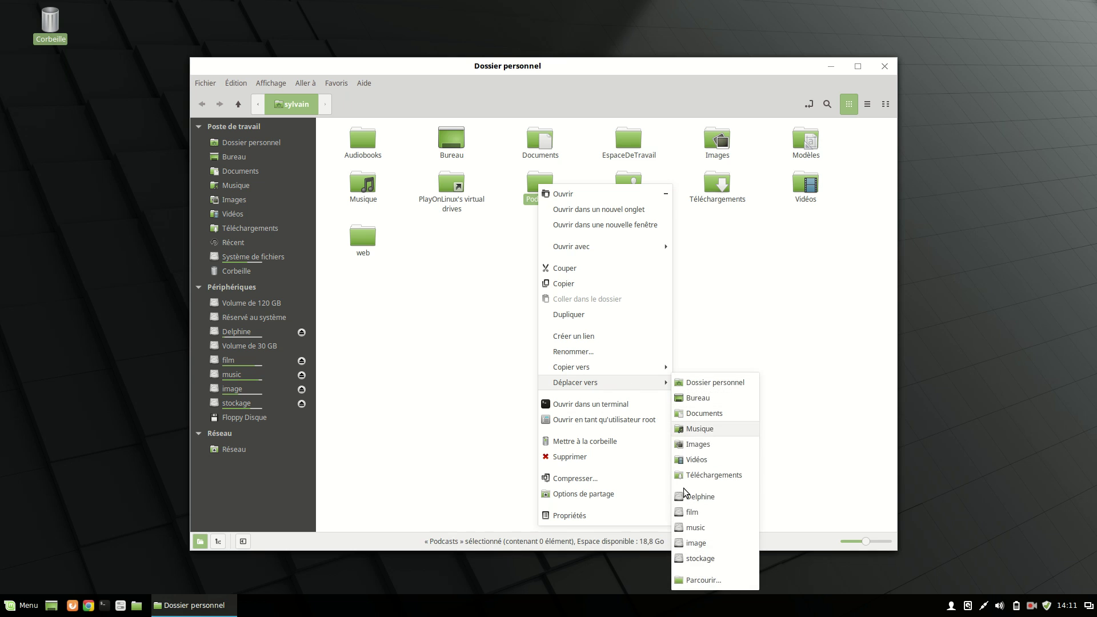
click(692, 581)
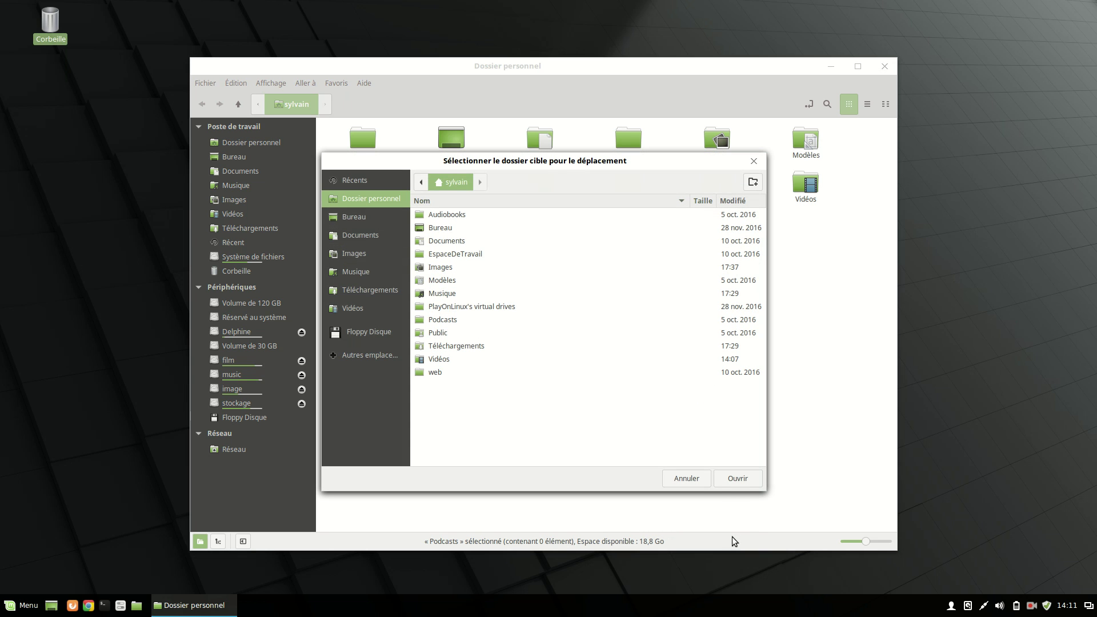
click(702, 479)
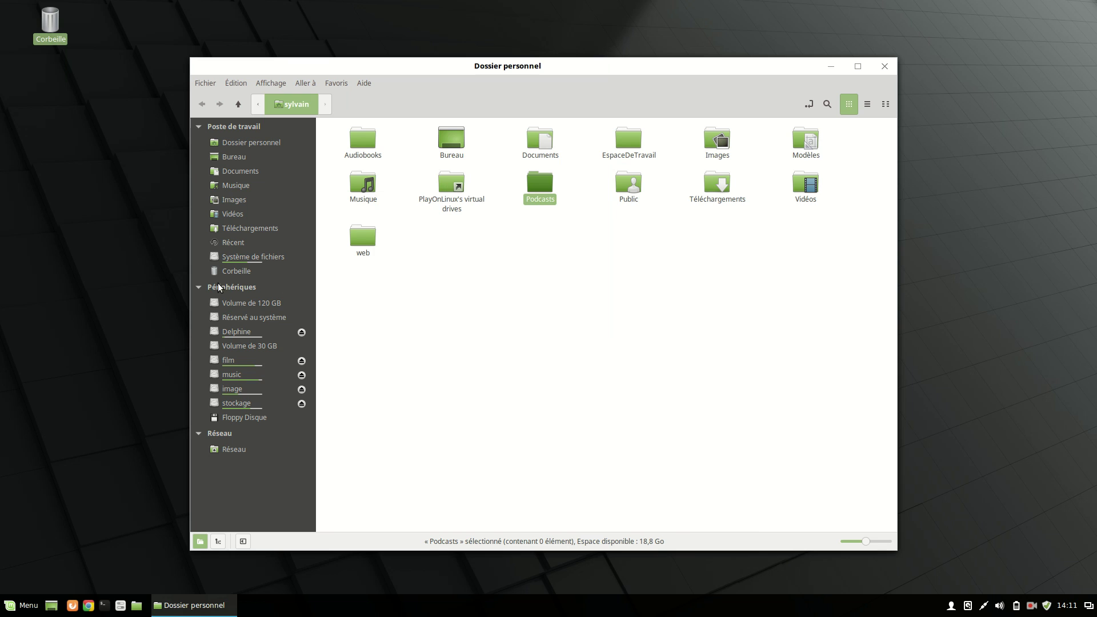
click(883, 67)
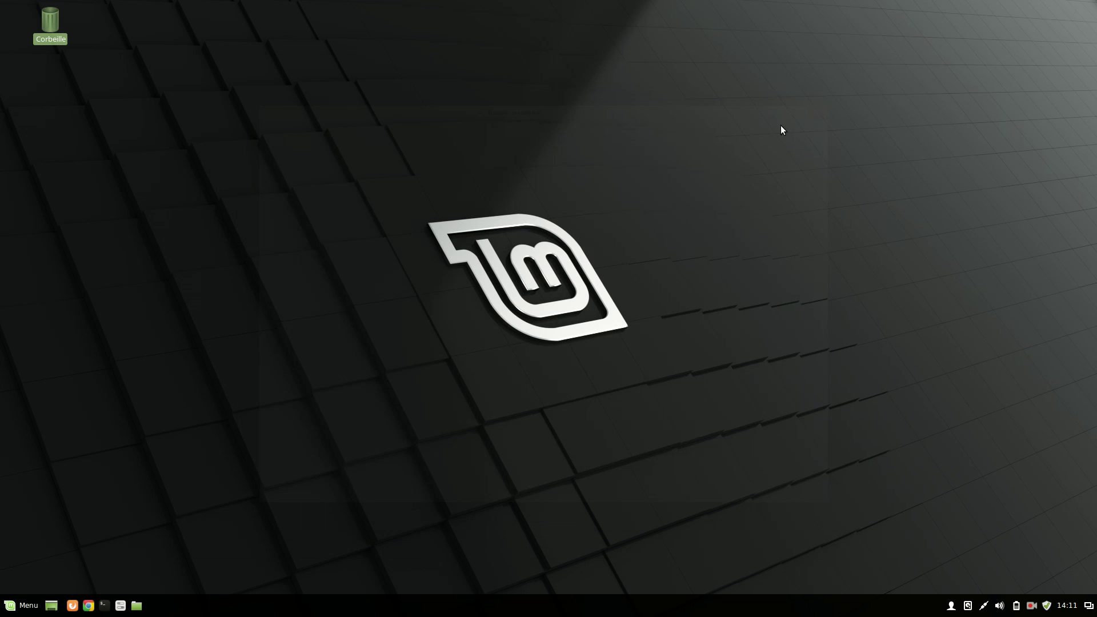
Launch the Shutter screenshot tool from the accessories, look at its session window, and close it.
click(12, 612)
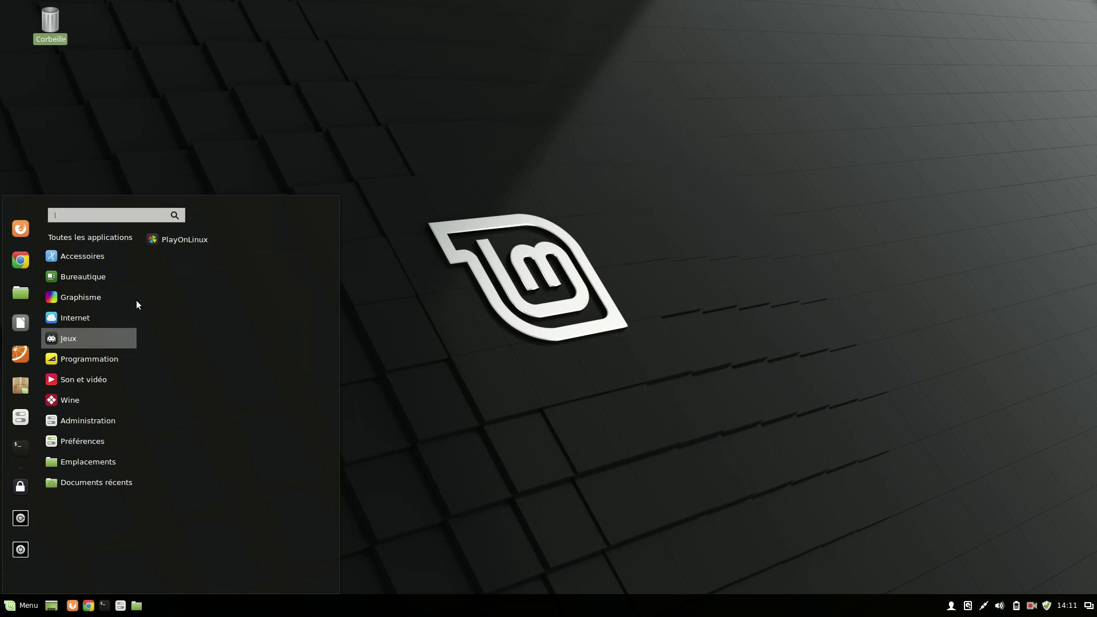
mouse_move(94, 279)
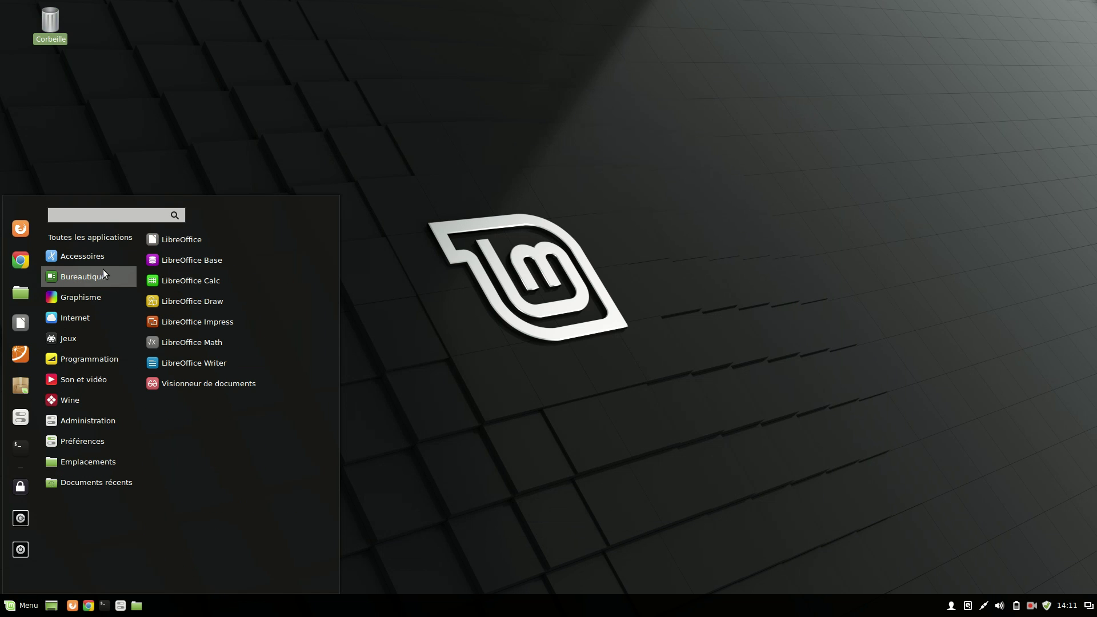
mouse_move(105, 259)
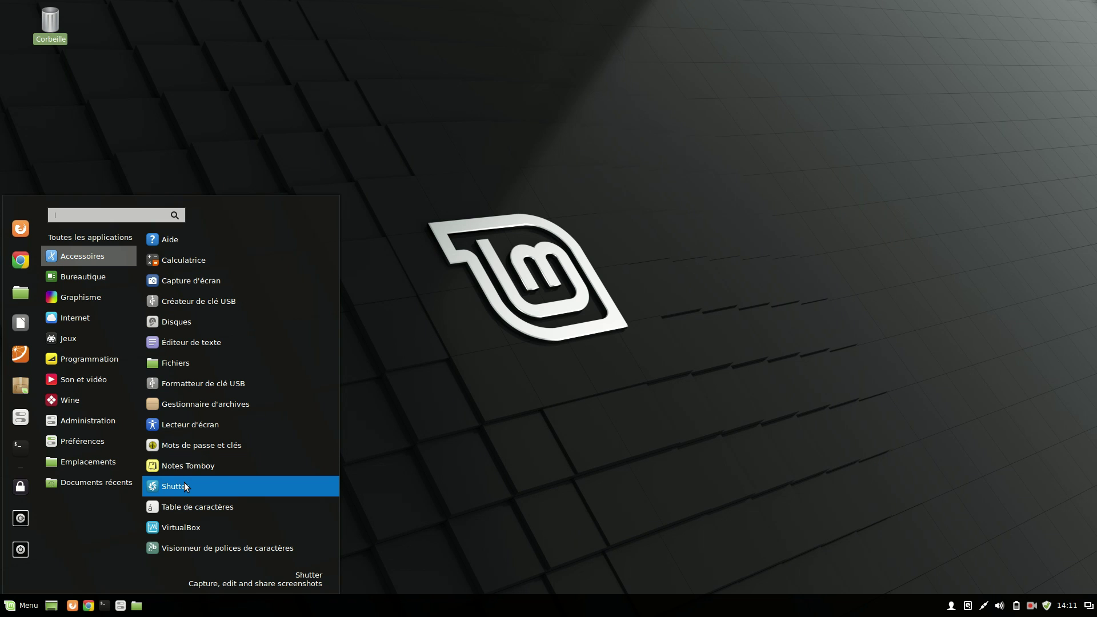
click(366, 478)
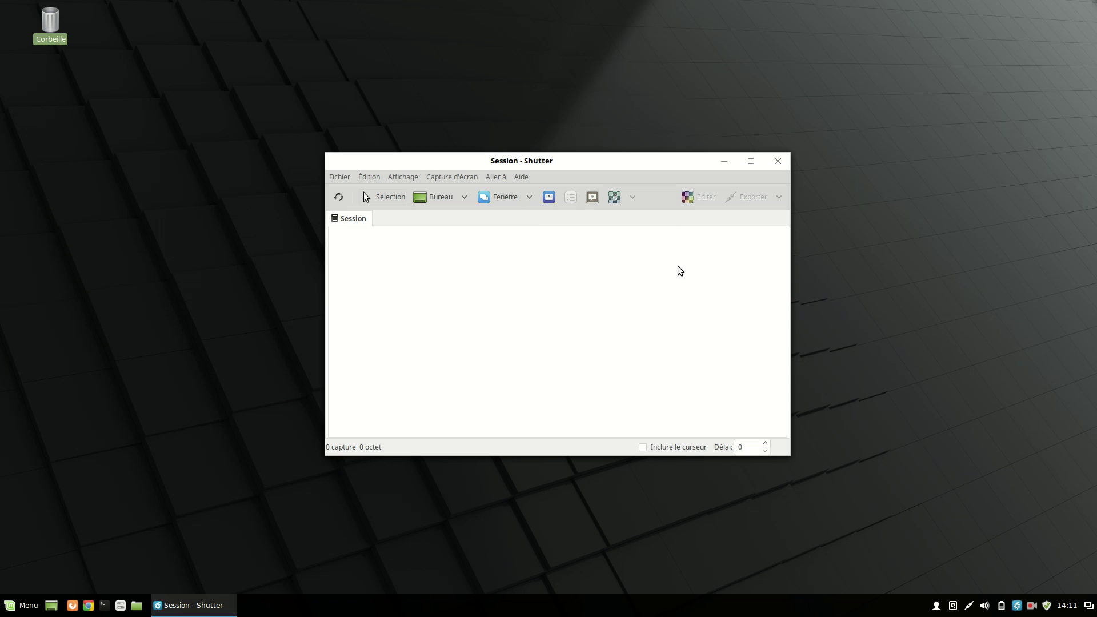
click(778, 160)
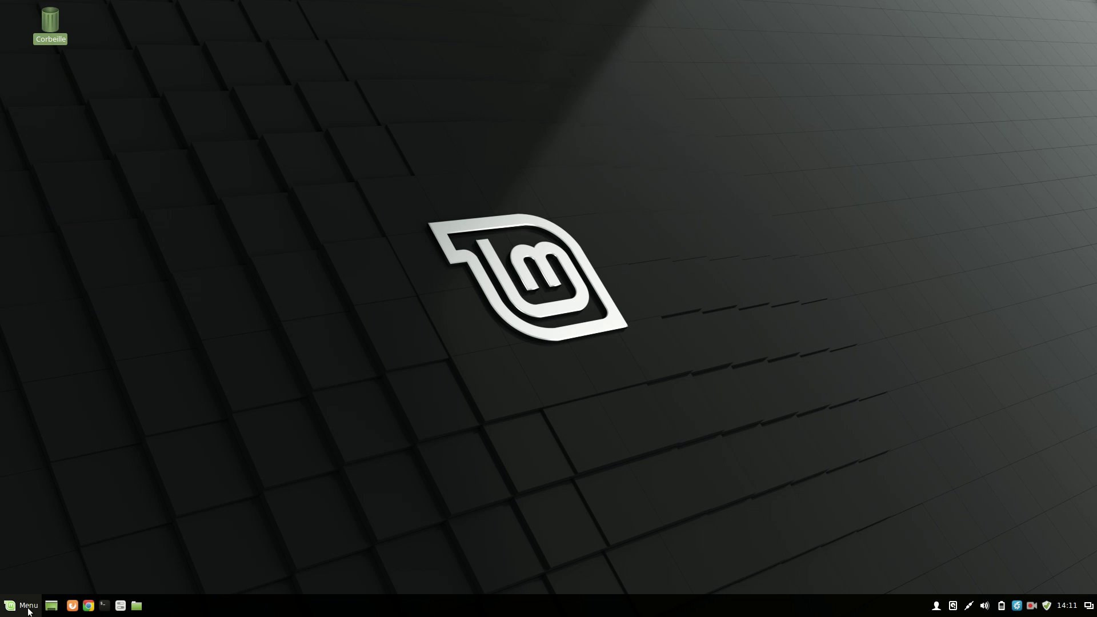
Launch VirtualBox from the accessories, look at its machine manager window, and close it.
click(29, 613)
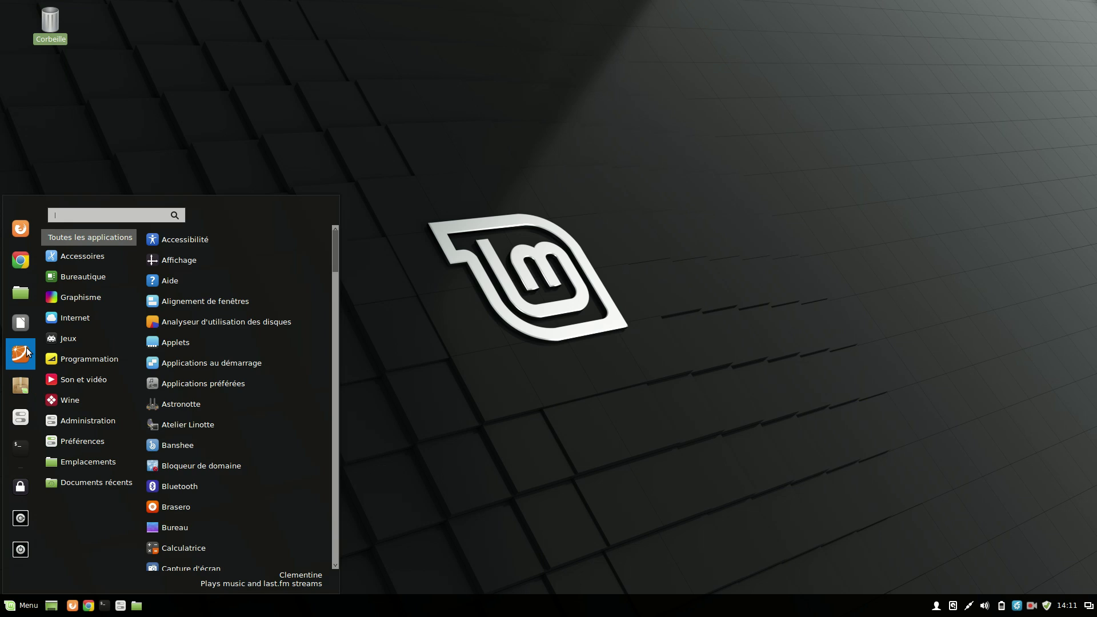
mouse_move(83, 280)
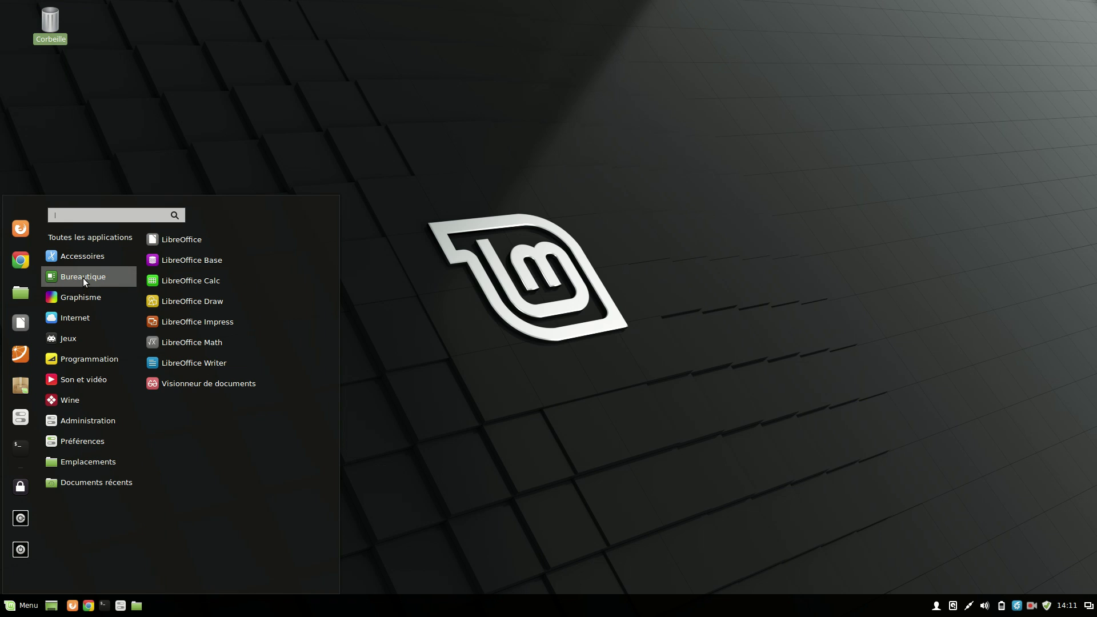
mouse_move(103, 257)
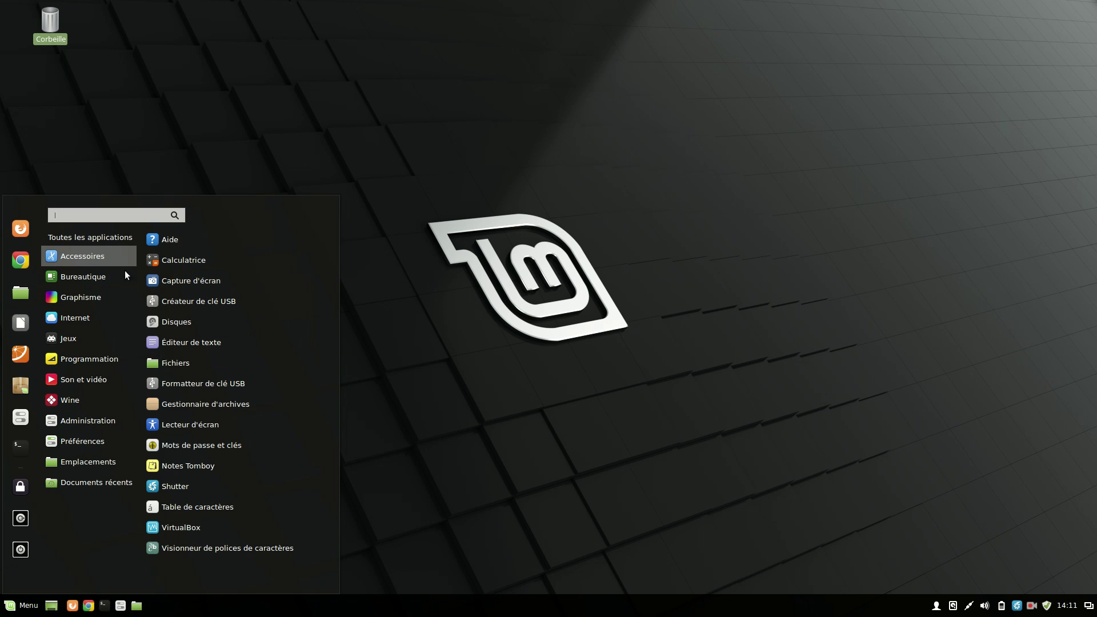
click(179, 528)
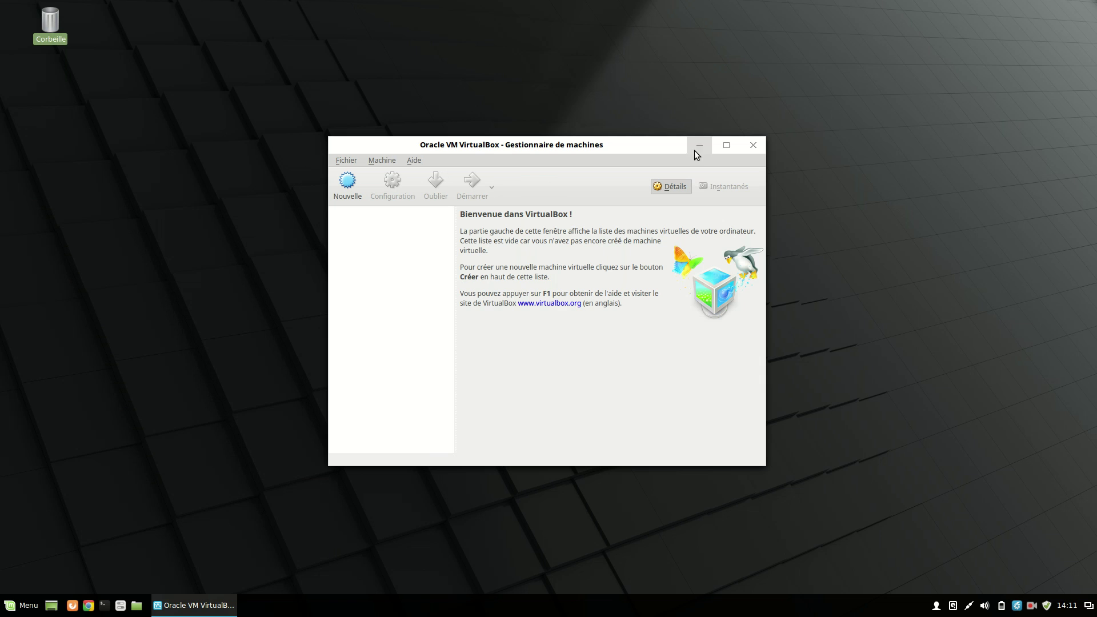
click(753, 145)
Launch the LibreOffice start center from the office applications and view its version information.
click(23, 606)
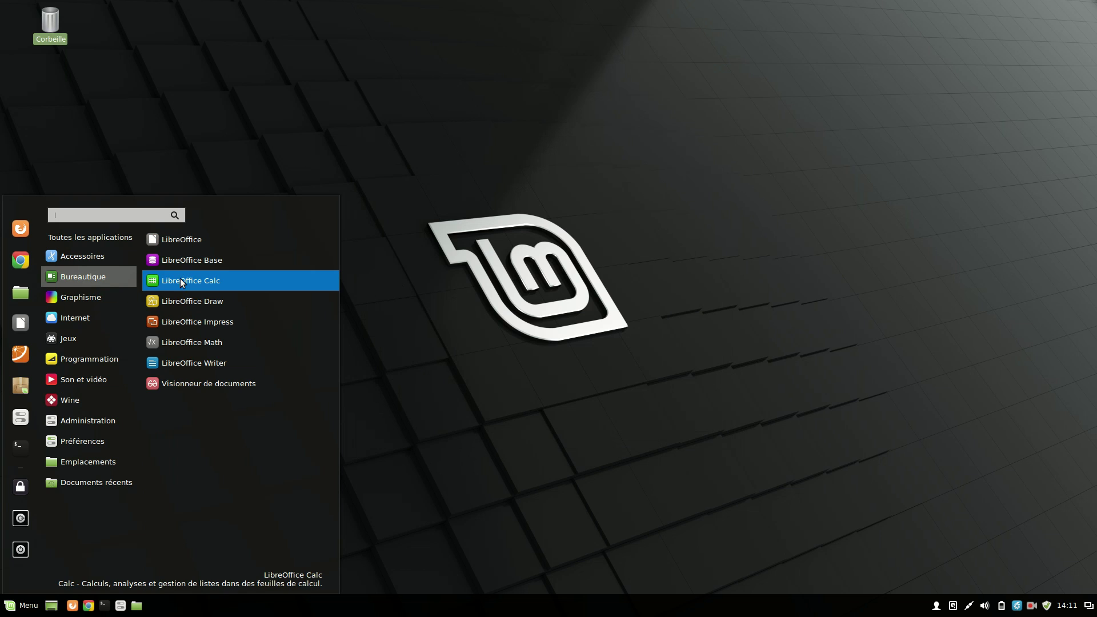
click(191, 243)
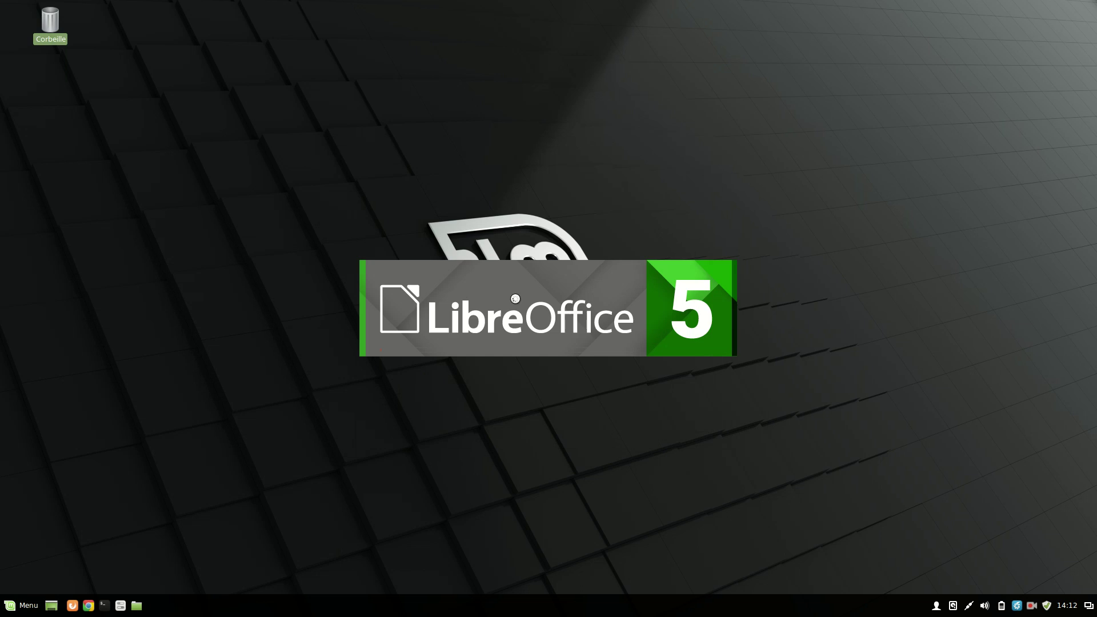
click(68, 29)
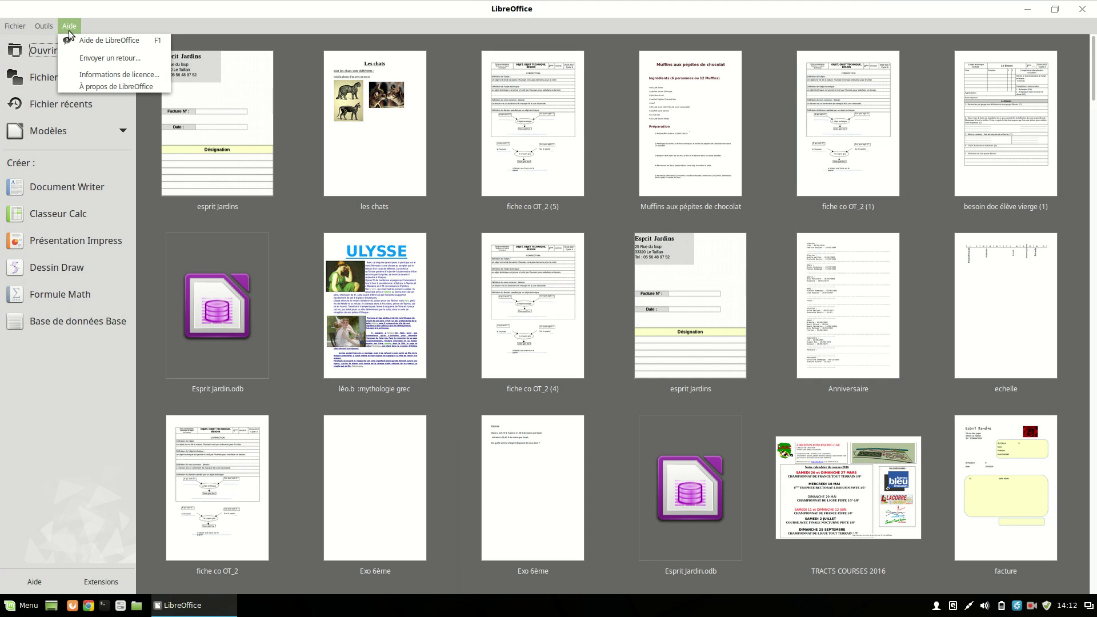
click(122, 87)
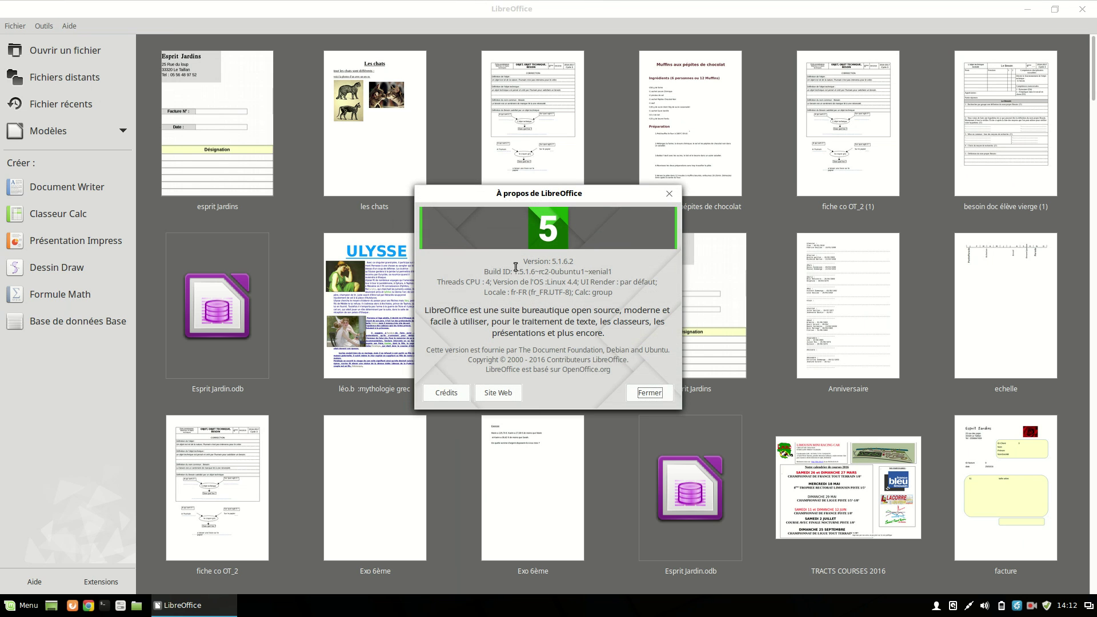
Close the LibreOffice version information and the LibreOffice start center.
click(649, 394)
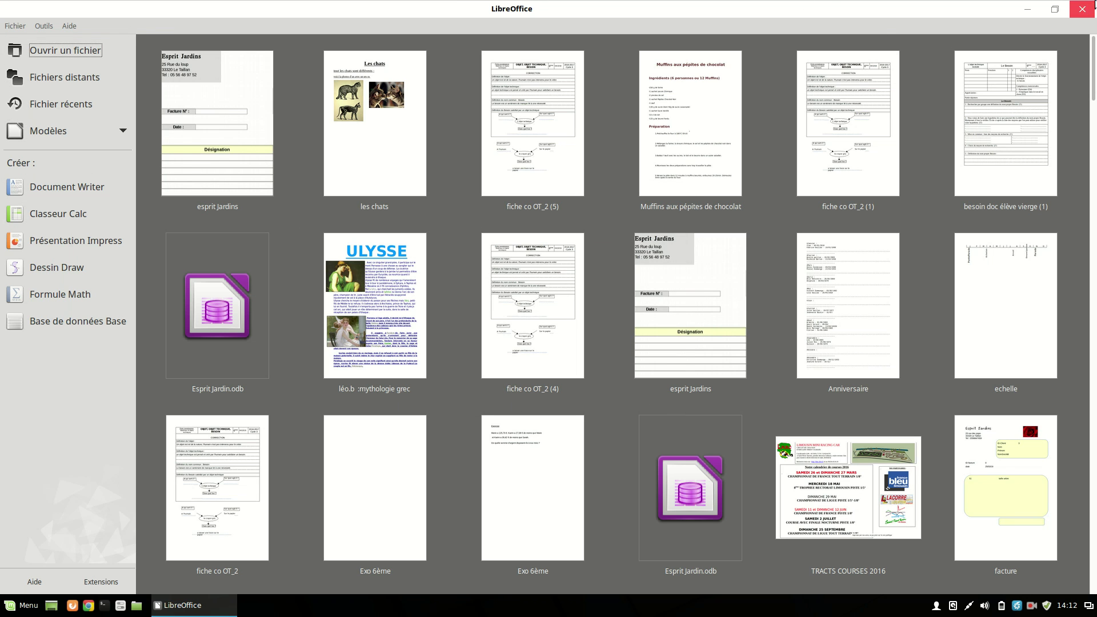
click(1083, 9)
Launch the GIMP image editor from the graphics applications, open its About information, and close the editor.
click(21, 606)
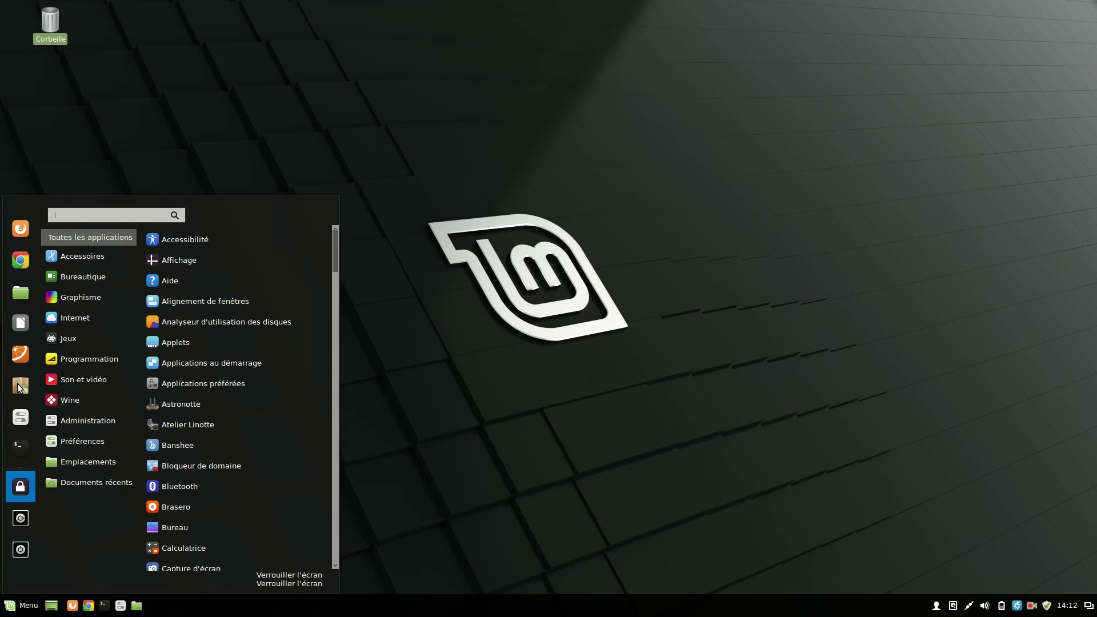
mouse_move(84, 279)
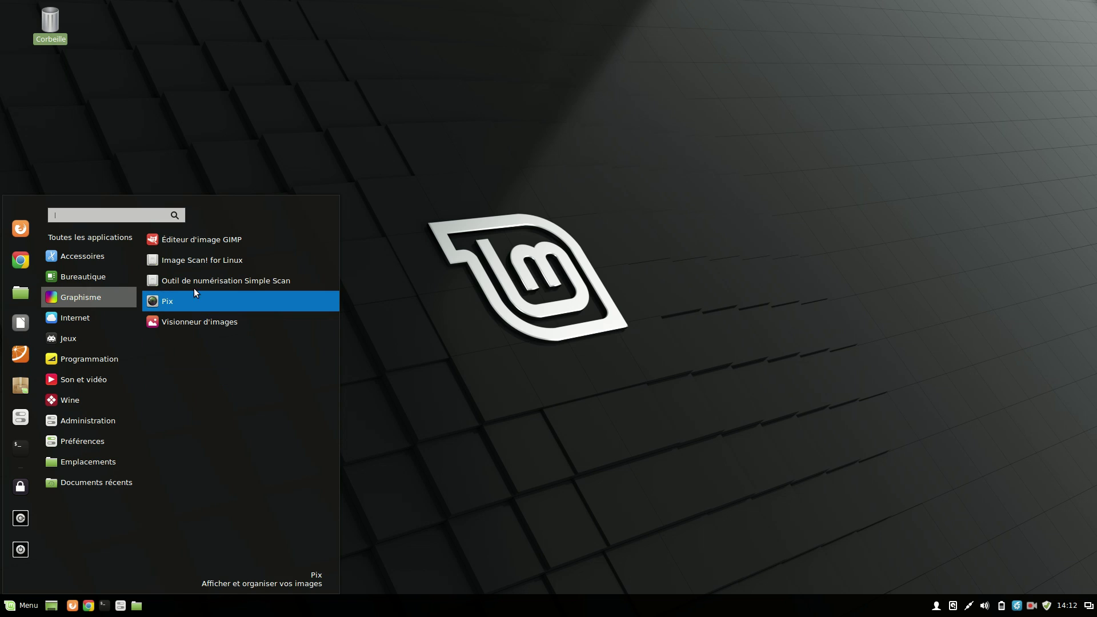
click(211, 238)
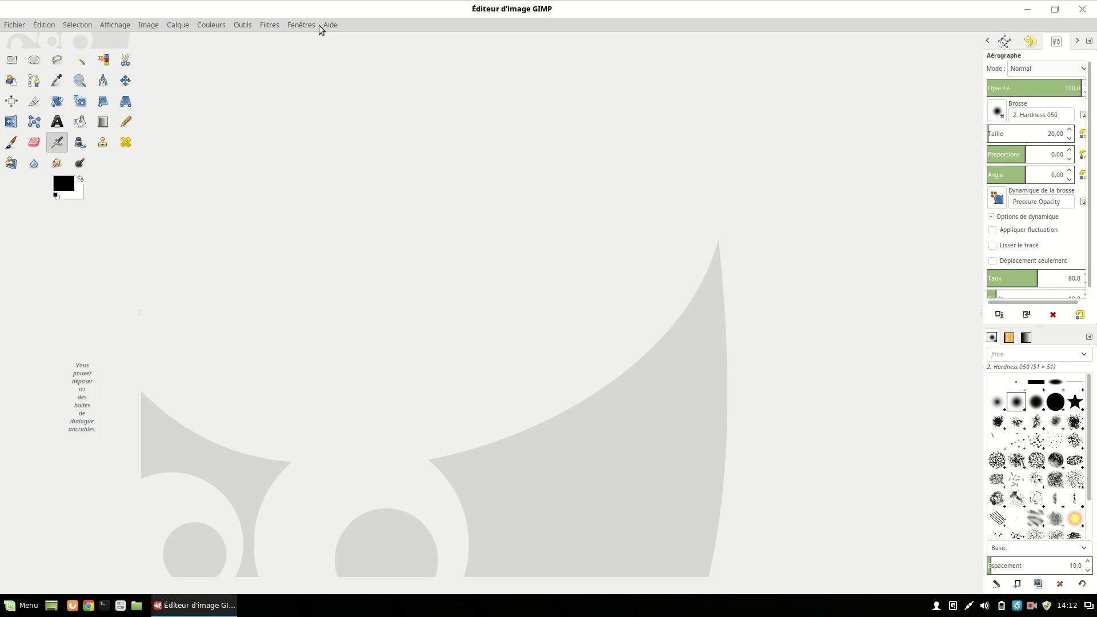
click(303, 25)
mouse_move(363, 150)
click(357, 85)
click(618, 414)
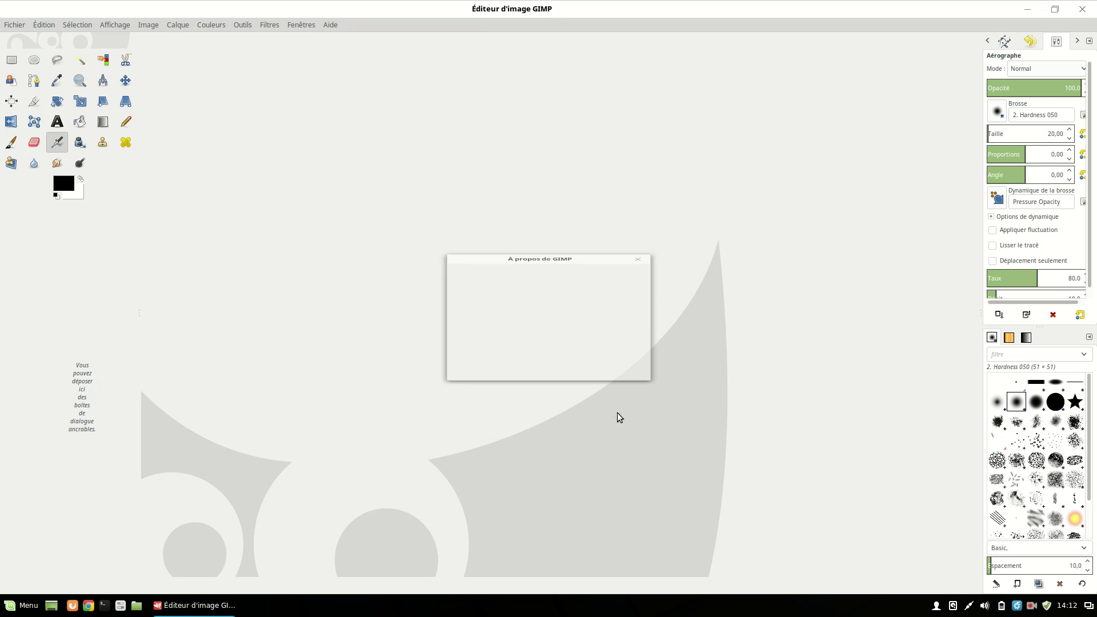
click(1086, 9)
Launch the image viewer from the graphics applications, view its version information, and close it.
click(17, 606)
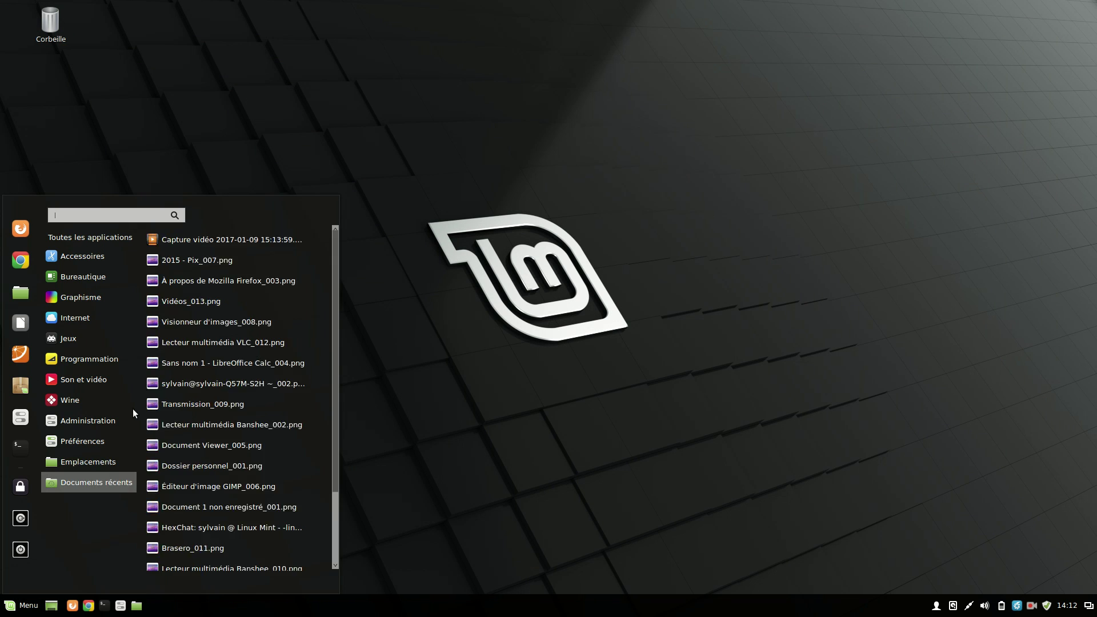
mouse_move(93, 300)
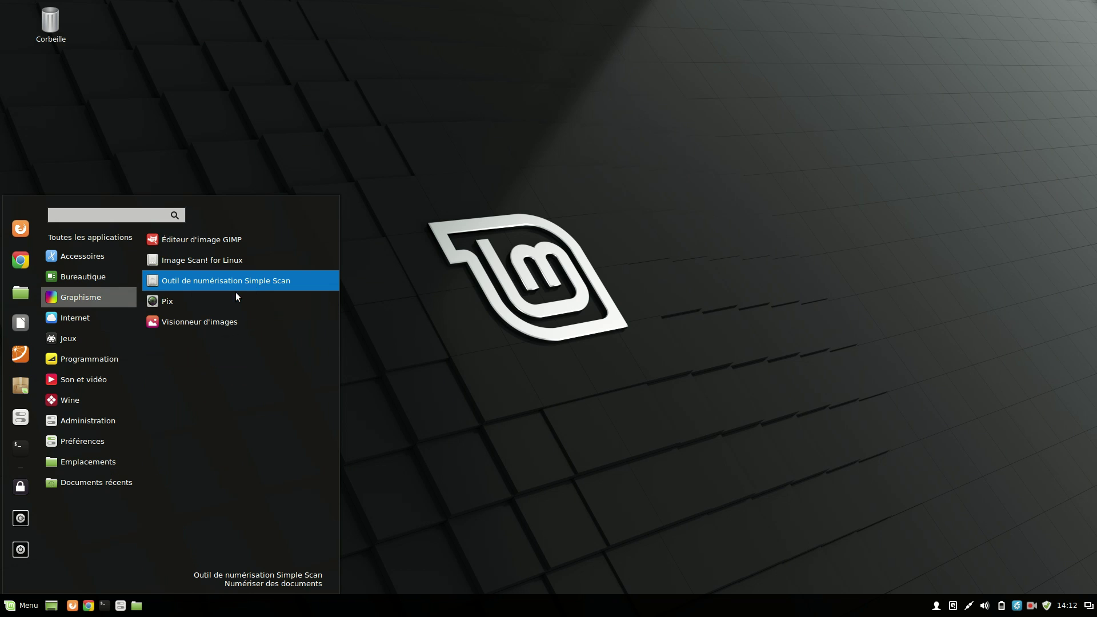
click(205, 321)
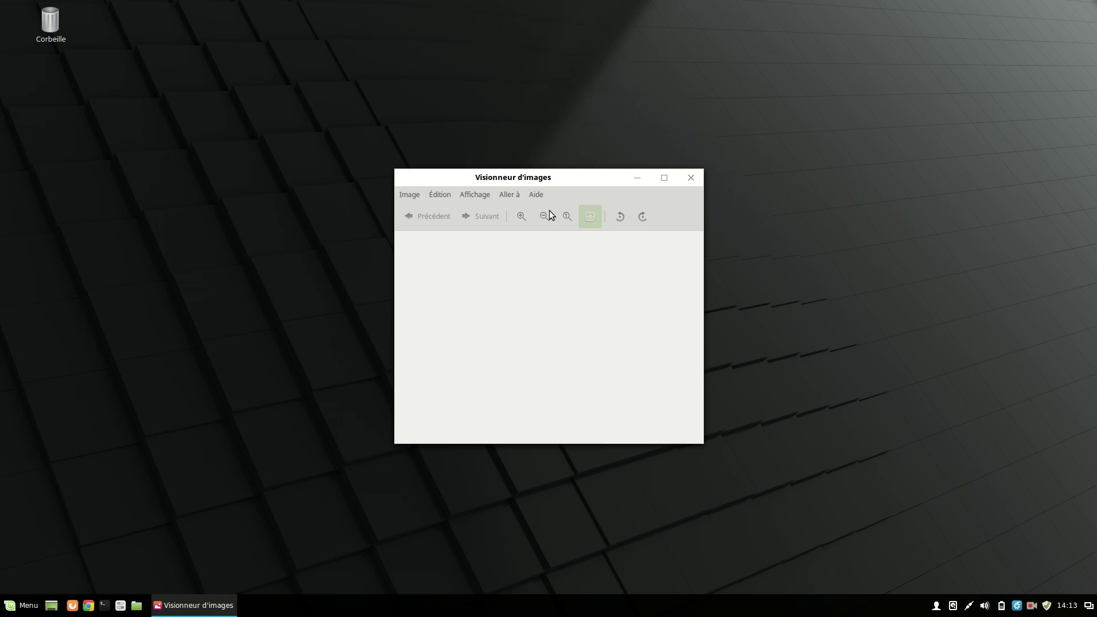
click(537, 195)
click(551, 229)
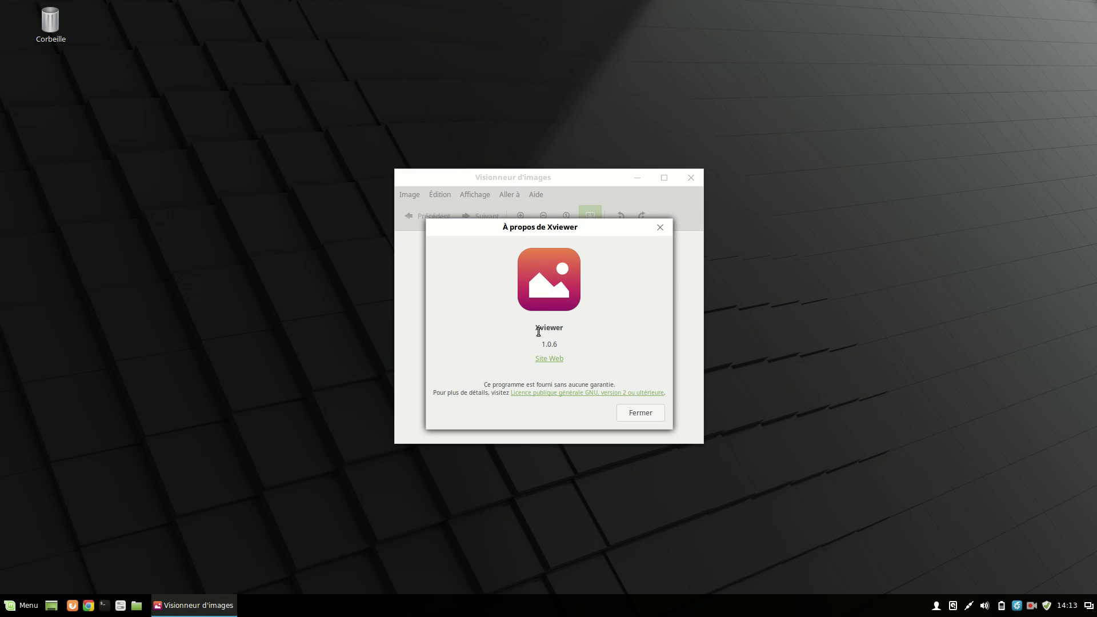
click(660, 227)
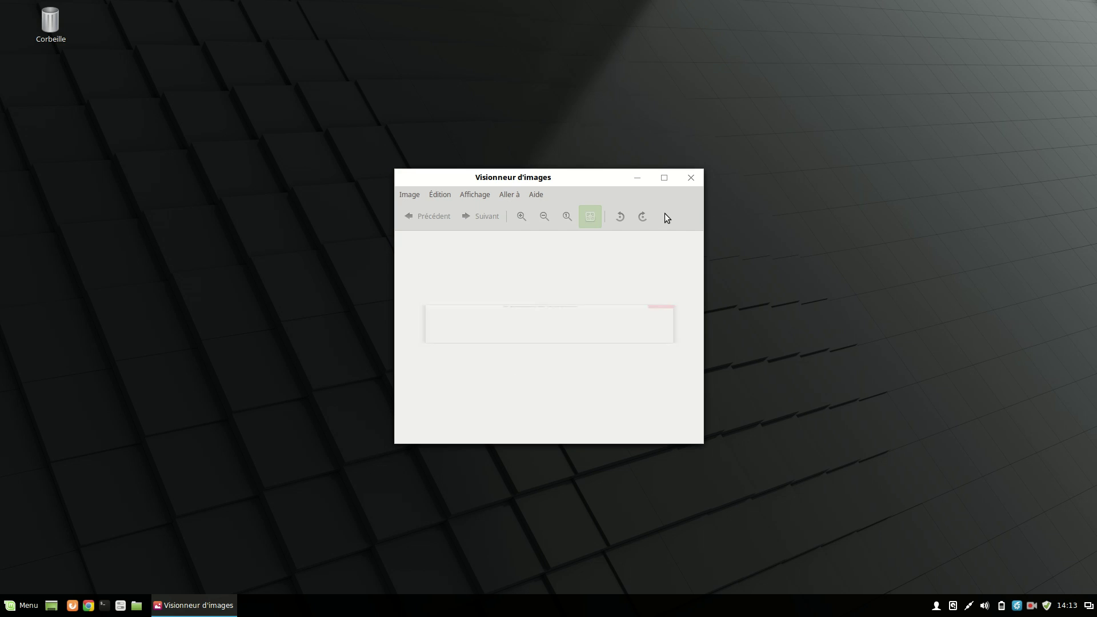
click(691, 177)
Launch the Vidéos player from the sound and video applications, view its version information, and close it.
click(21, 606)
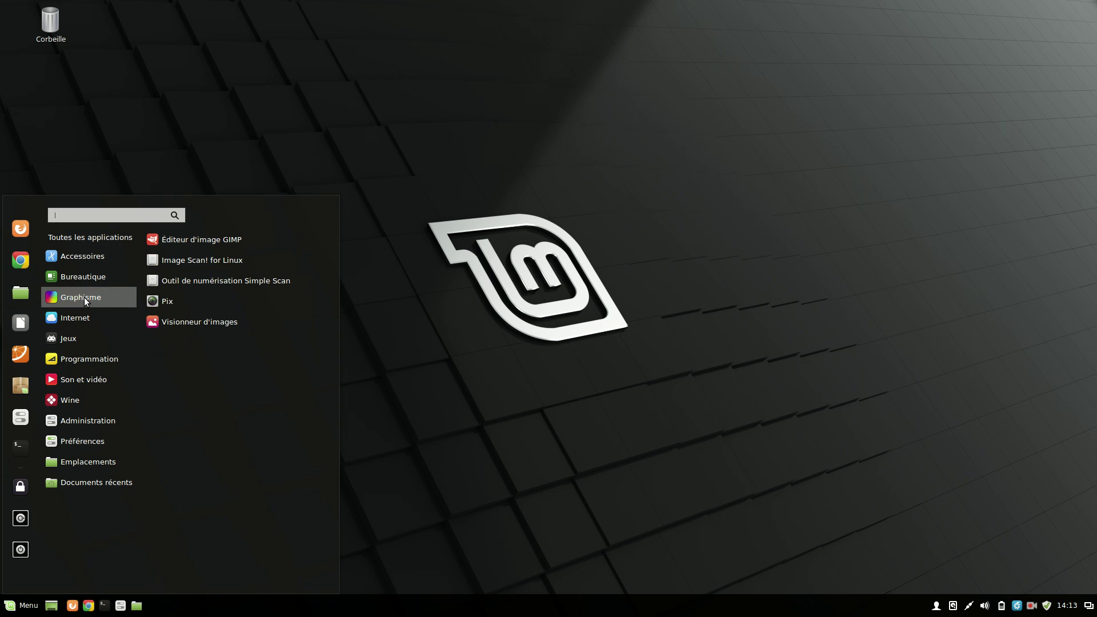
mouse_move(84, 377)
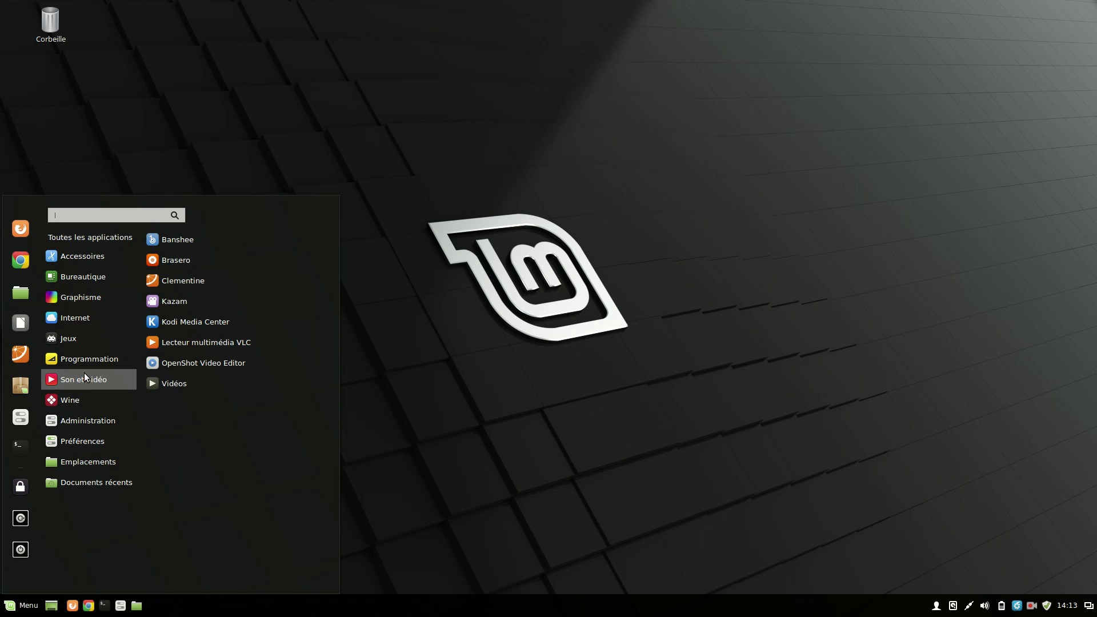
click(165, 384)
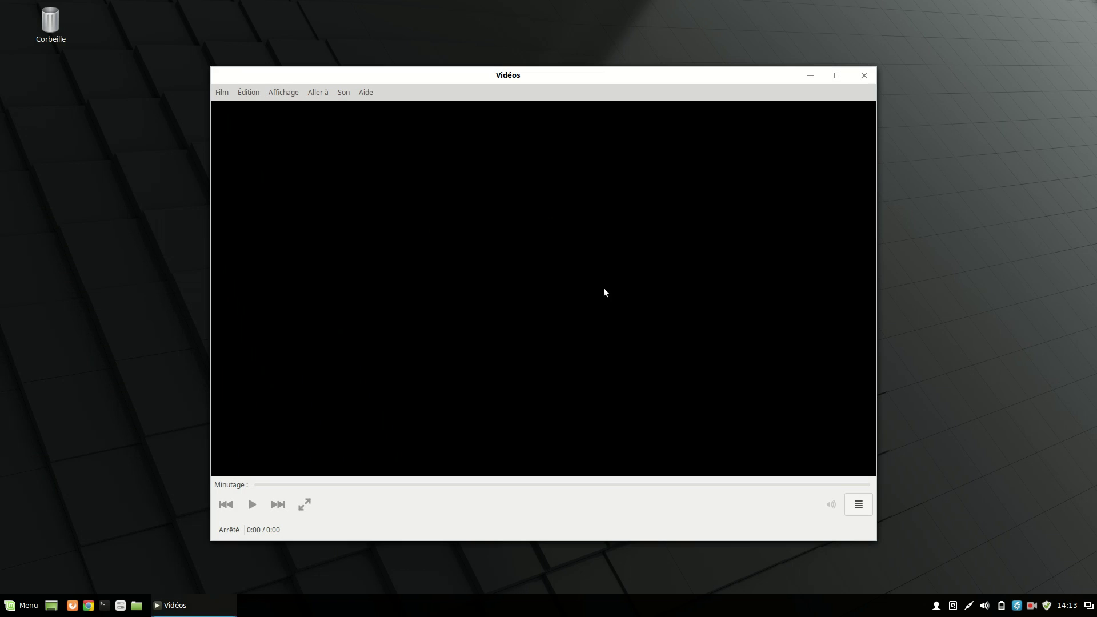
click(365, 93)
click(382, 126)
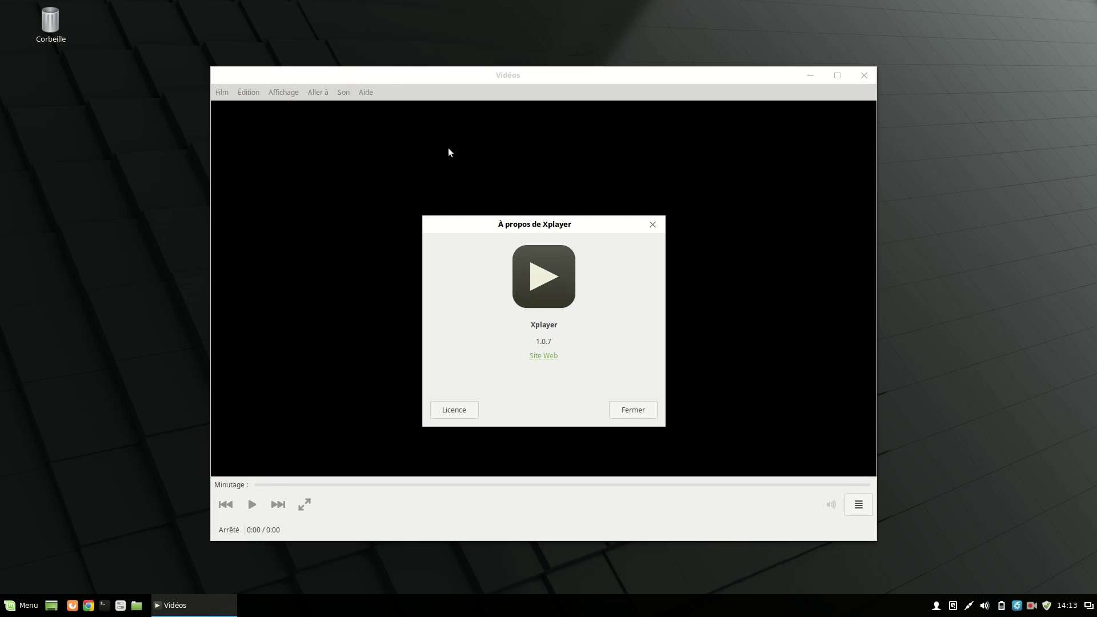
click(657, 226)
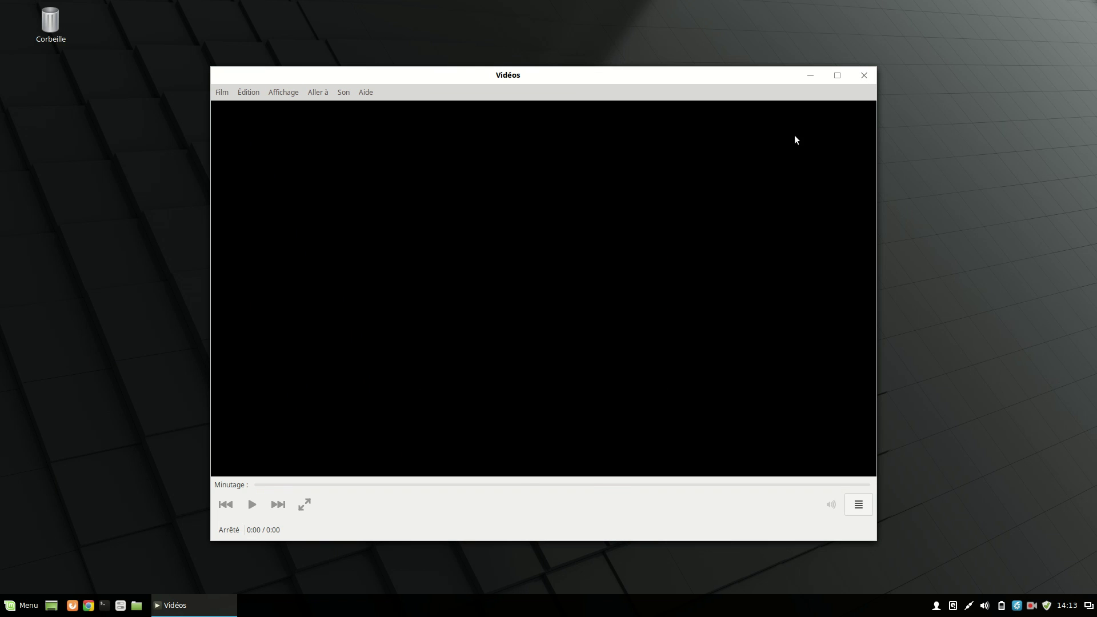
click(864, 75)
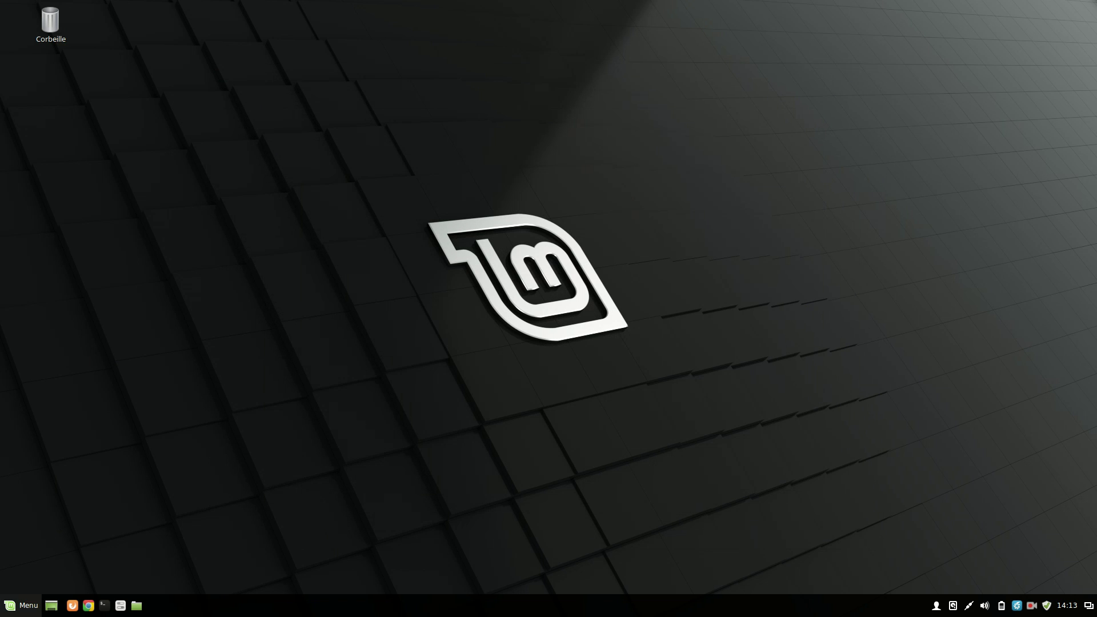
Launch Google Chrome from the internet applications, look at its new tab page, and close it.
click(10, 607)
mouse_move(80, 319)
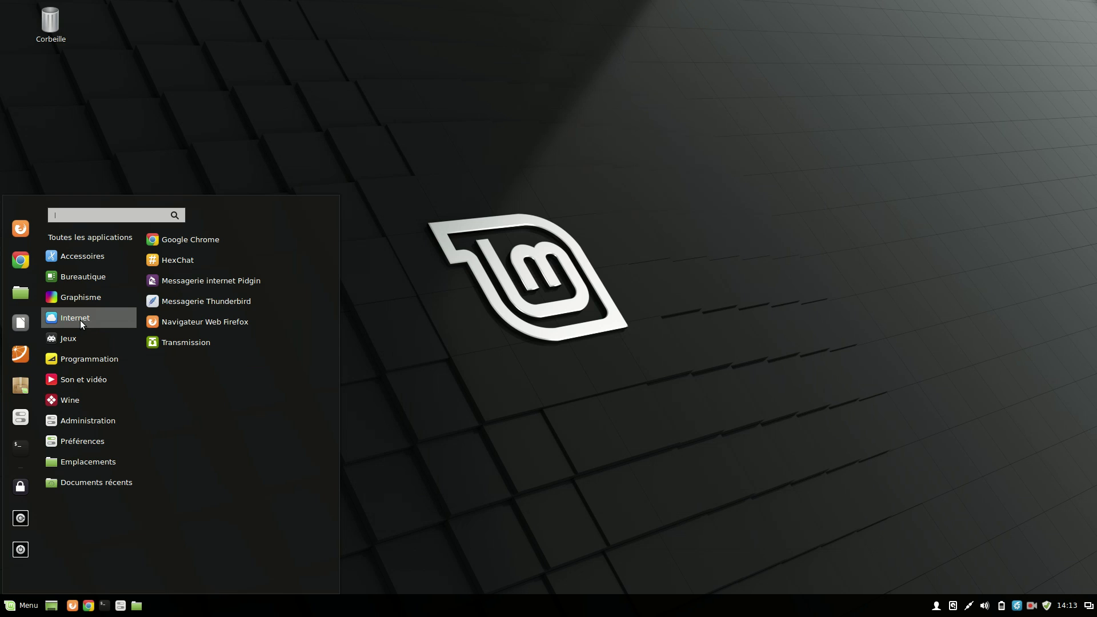
click(196, 240)
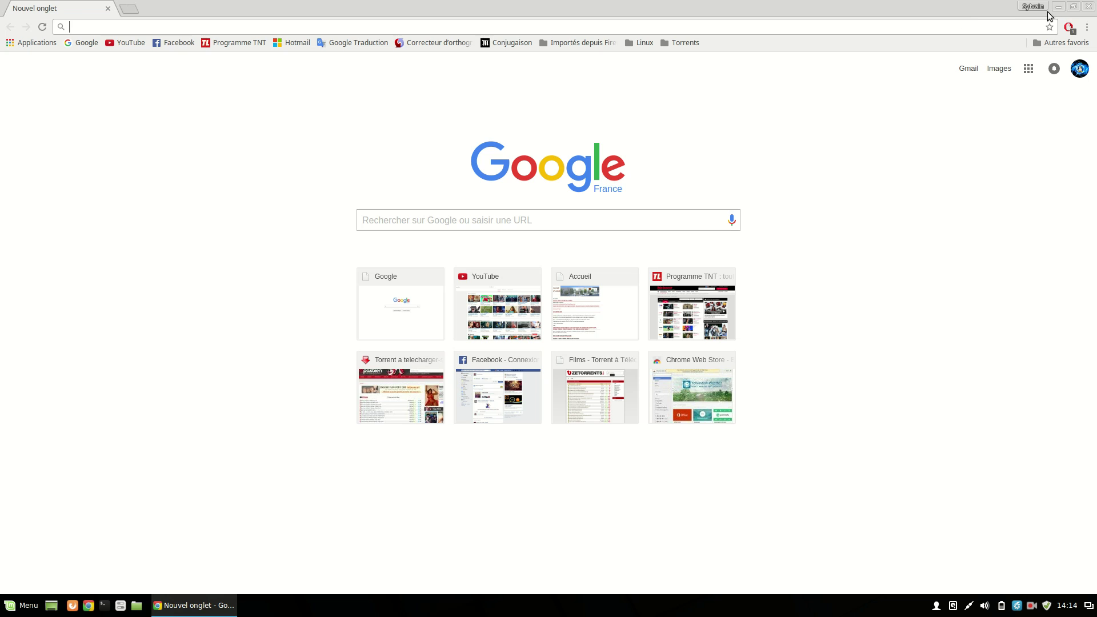
click(1090, 7)
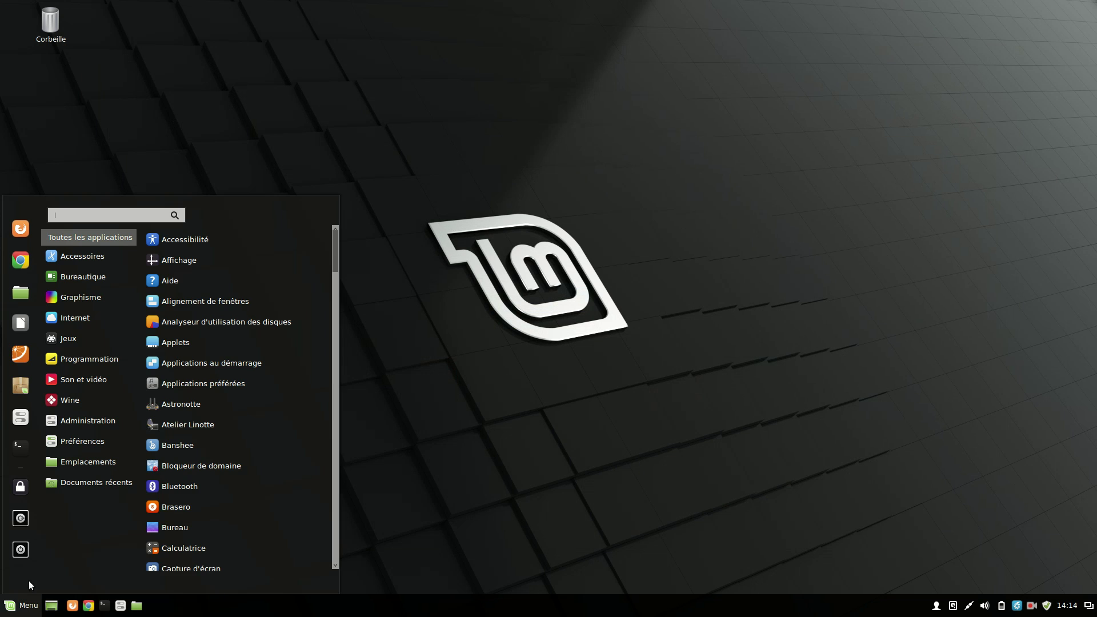
Launch OpenShot Video Editor from the sound and video applications, dismiss its startup error, check its view options, and close it.
mouse_move(76, 339)
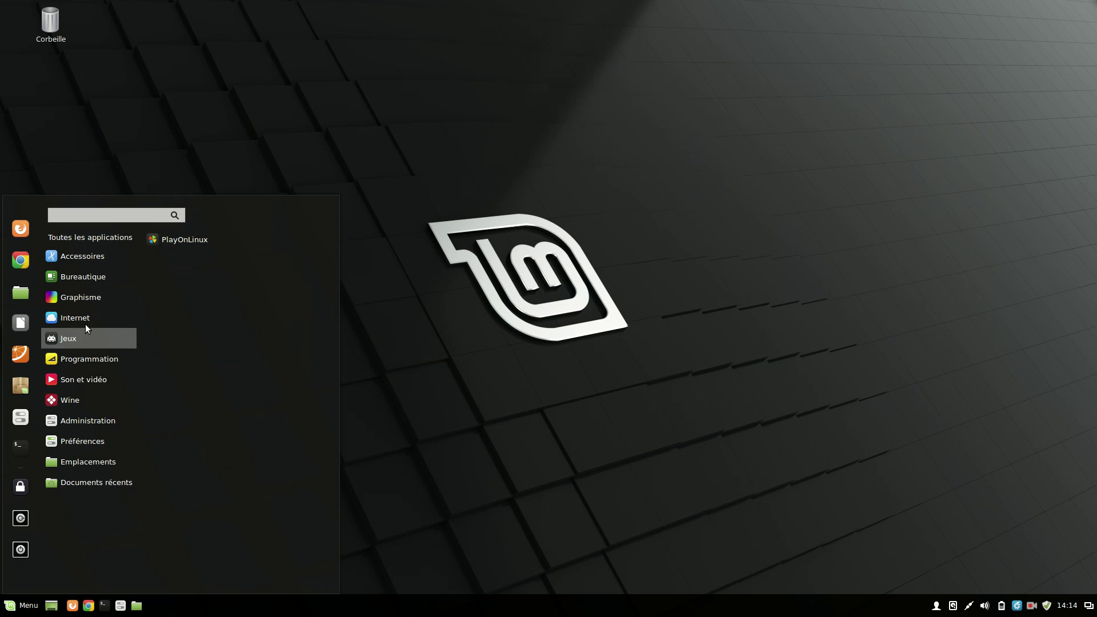
mouse_move(88, 319)
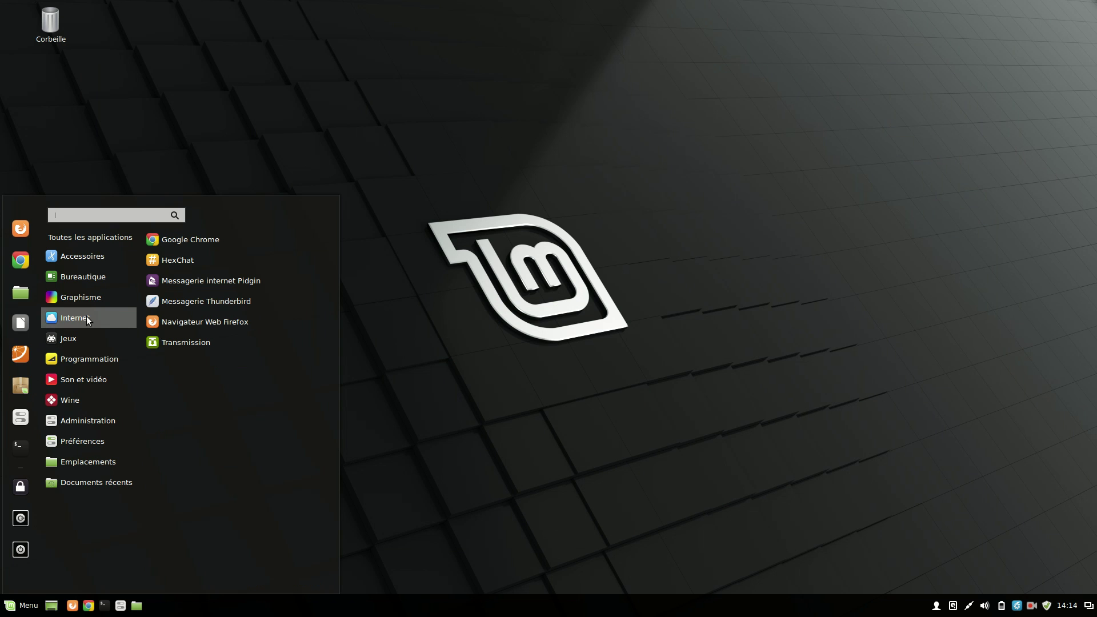
mouse_move(120, 338)
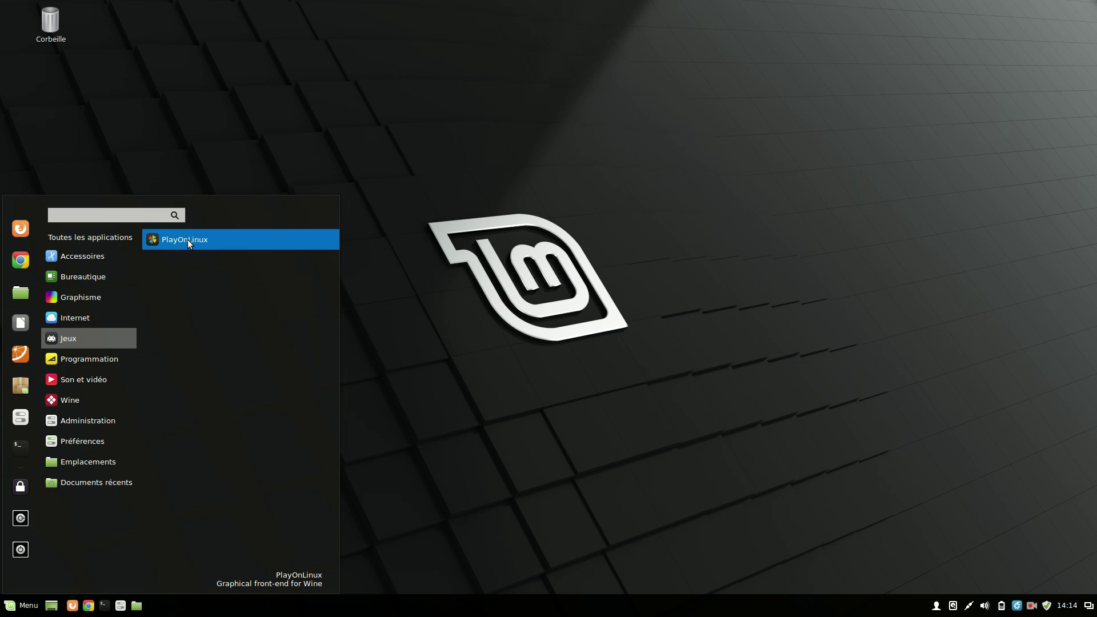
mouse_move(59, 279)
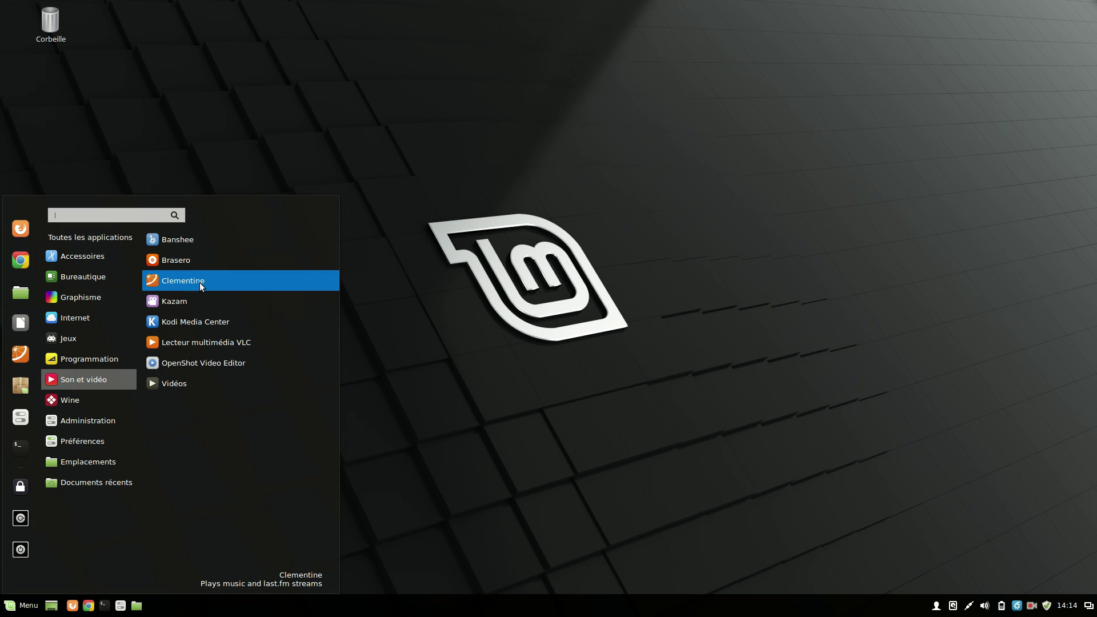
click(211, 364)
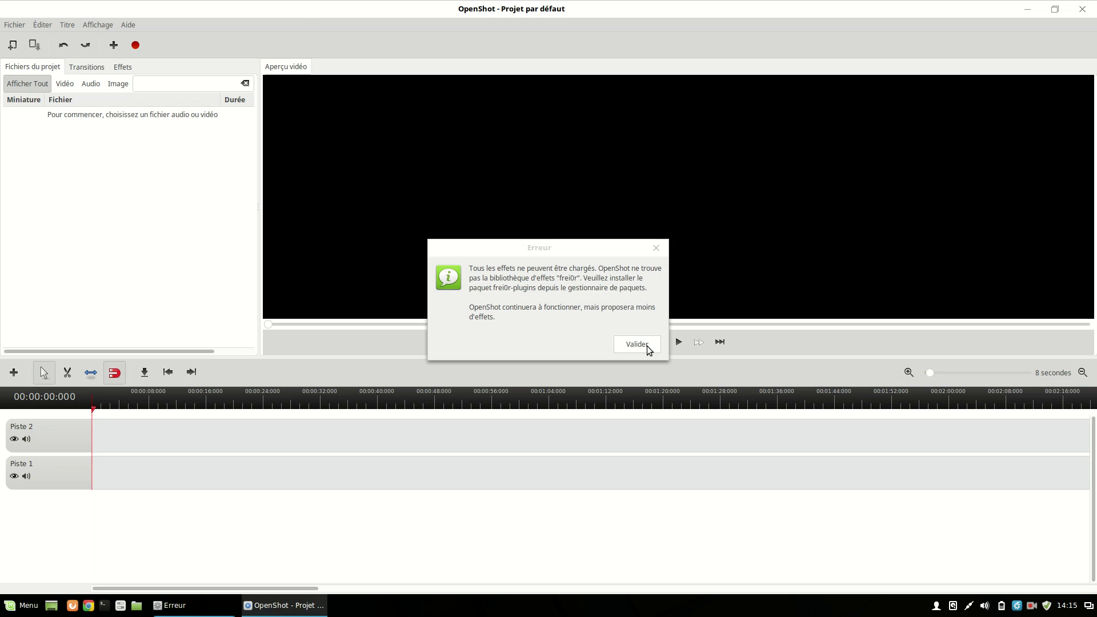
click(647, 345)
click(99, 25)
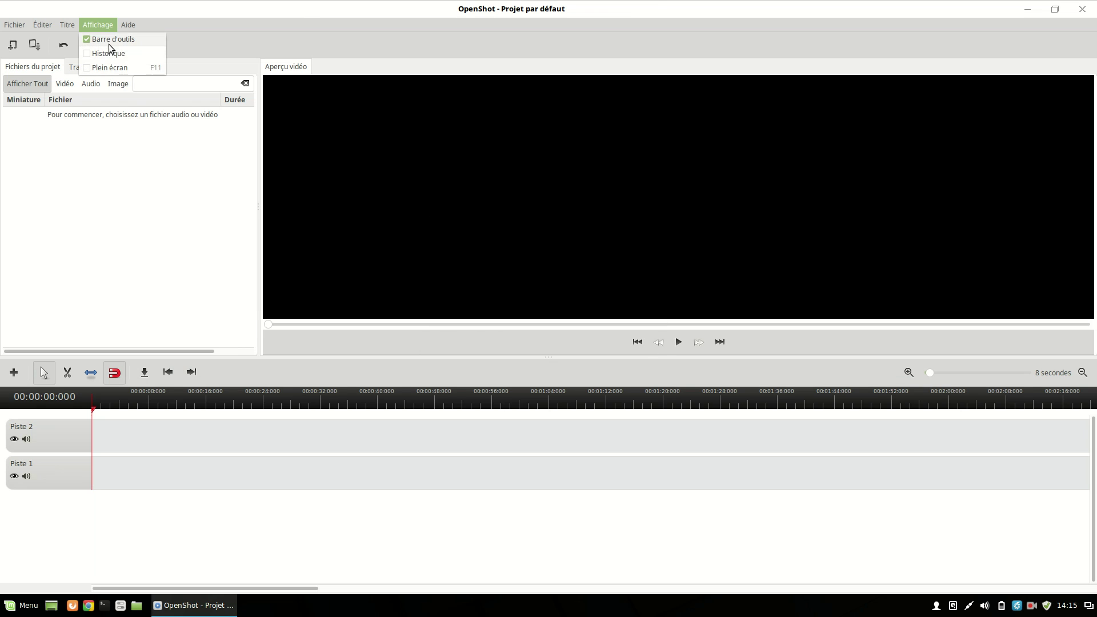
click(290, 8)
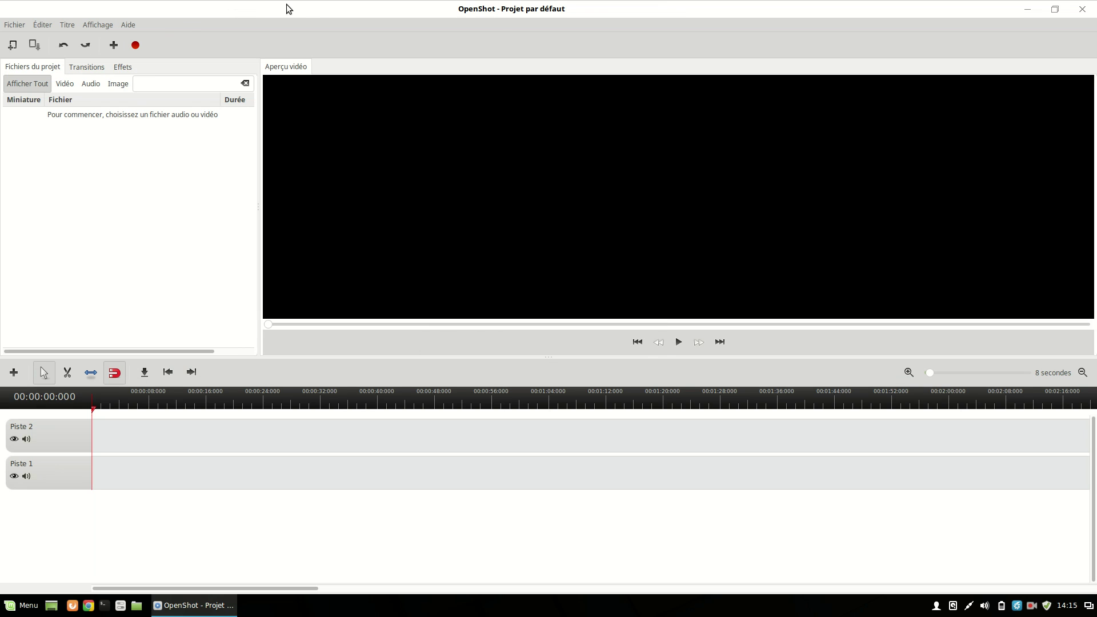
click(1094, 5)
Launch Kodi Media Center from the sound and video applications, look at its home screen, and exit it.
click(22, 605)
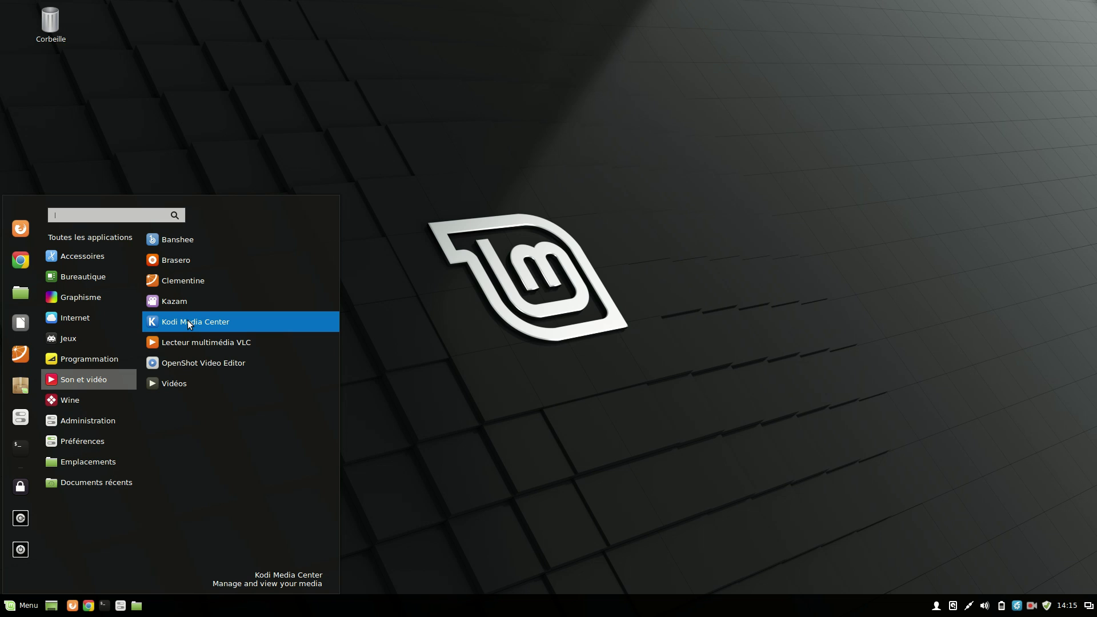
click(188, 321)
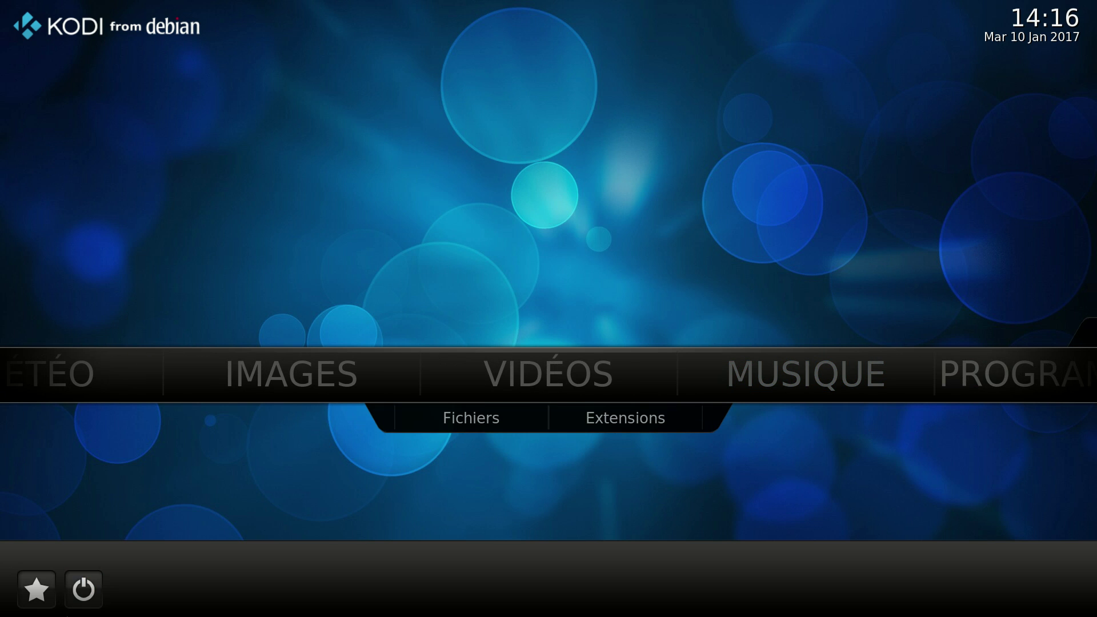
click(86, 592)
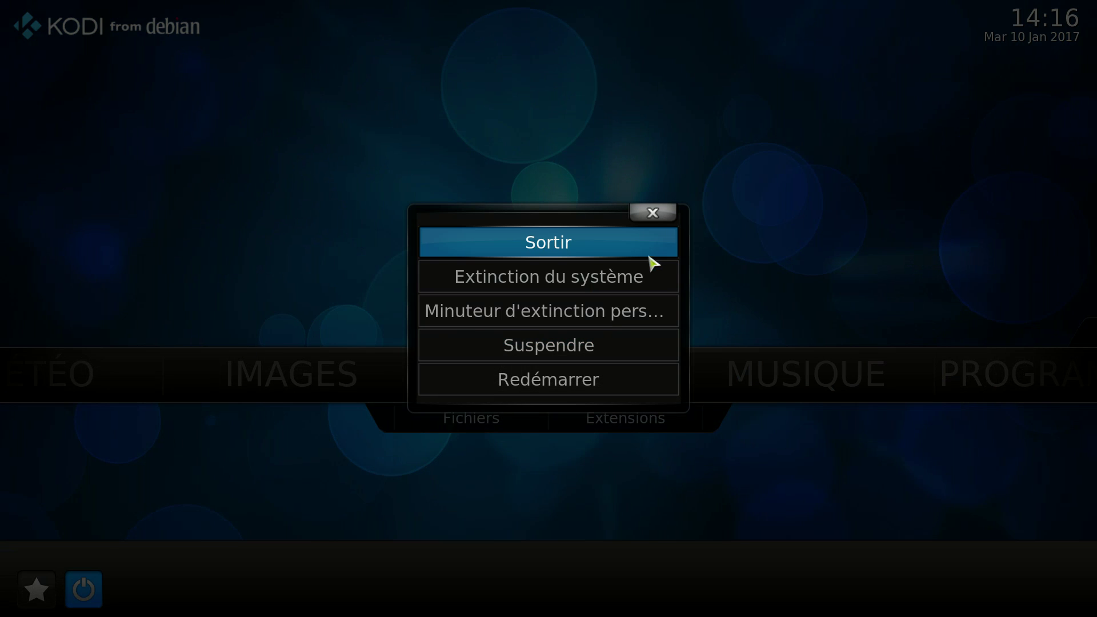
key(Return)
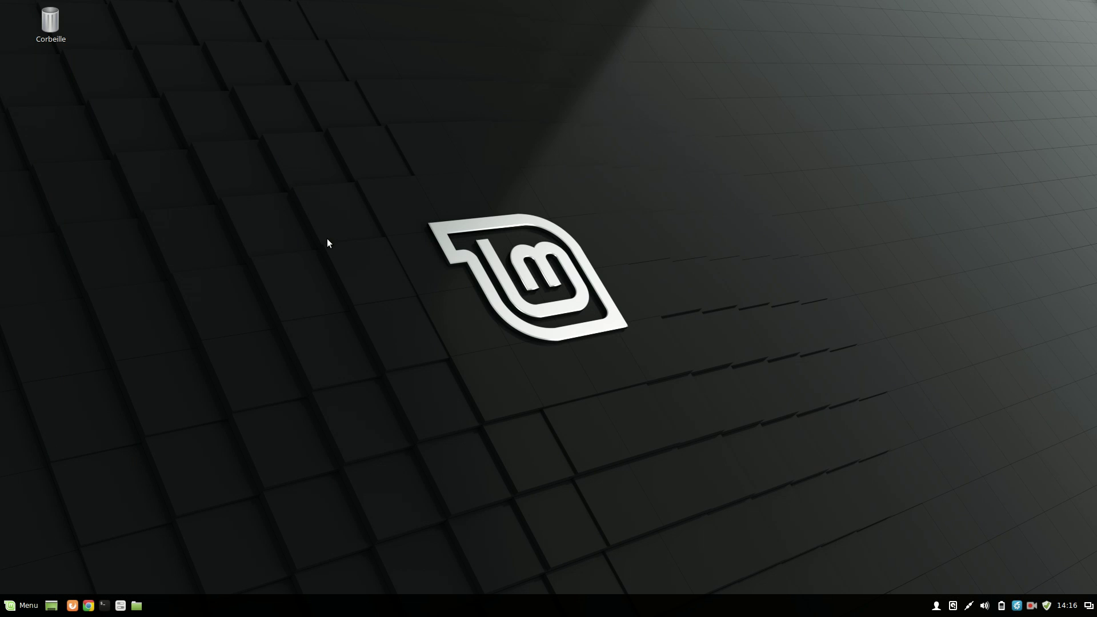
Launch Atelier Linotte from the programming applications and look over its list of language verbs without inserting any.
click(22, 605)
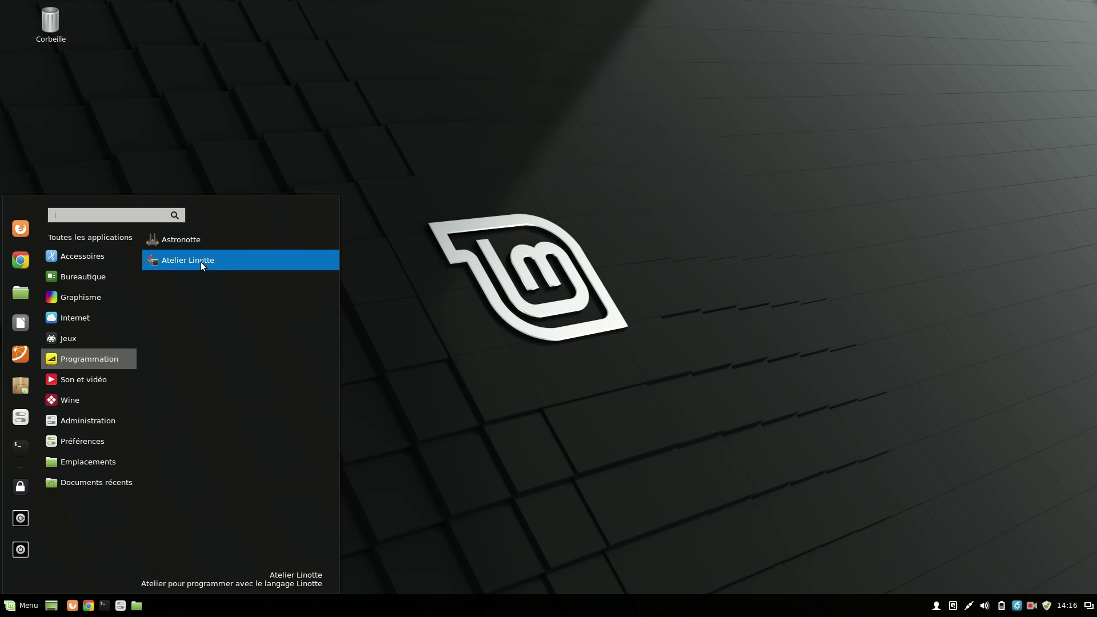
click(201, 262)
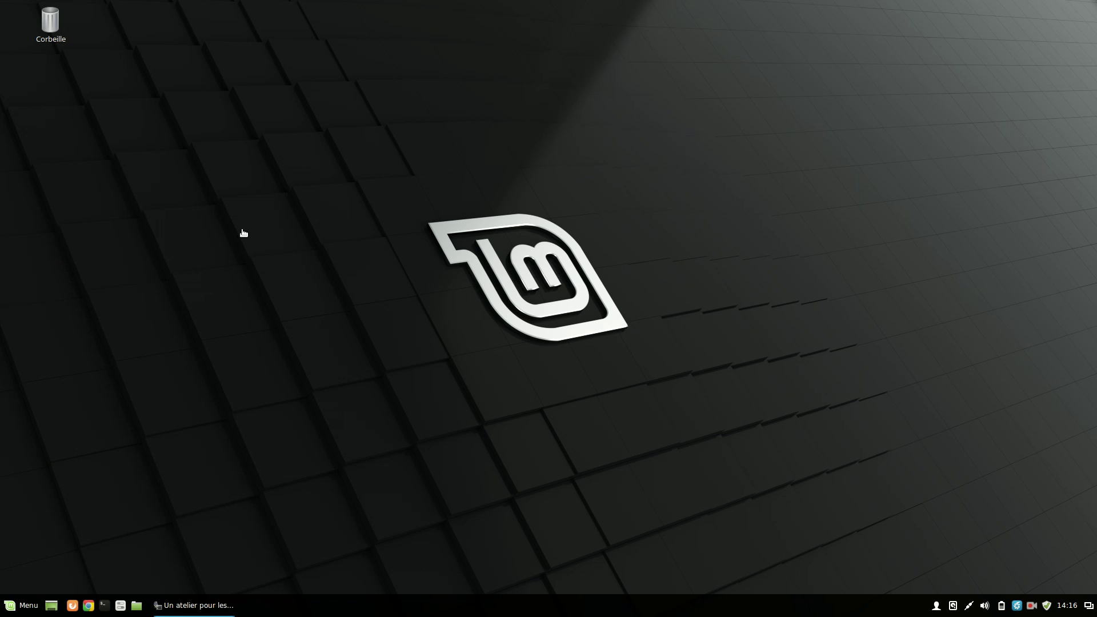
click(303, 276)
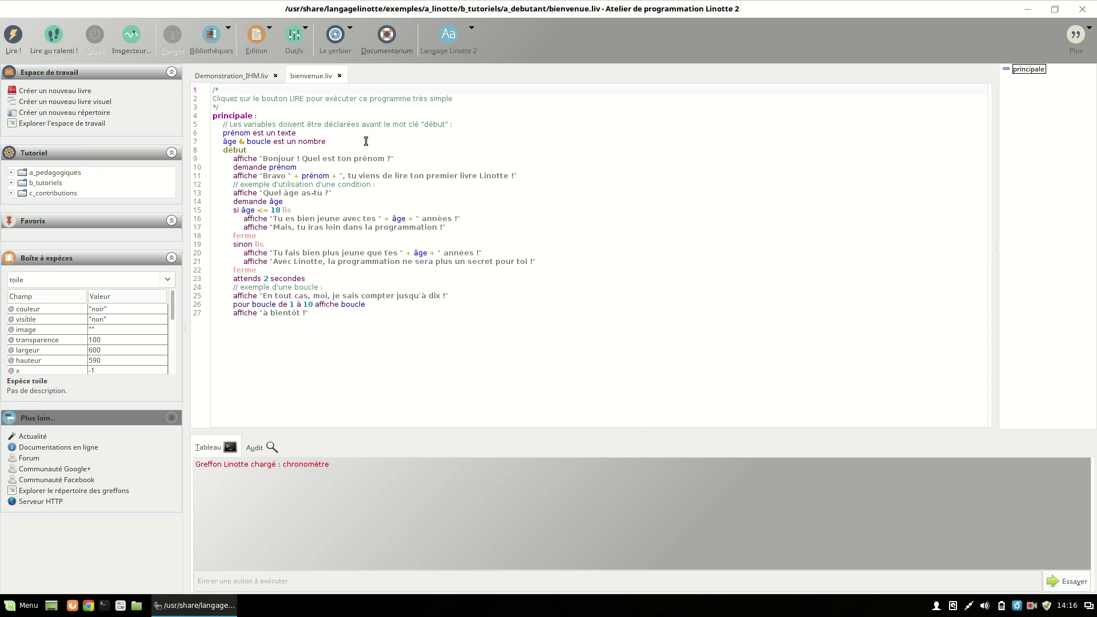
click(342, 36)
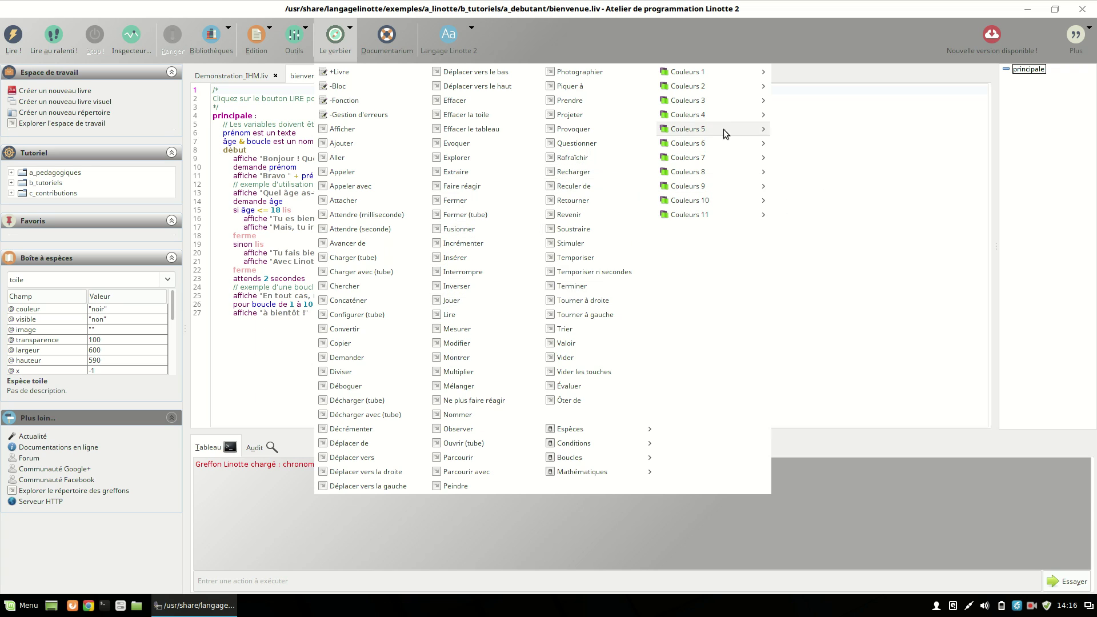
click(571, 43)
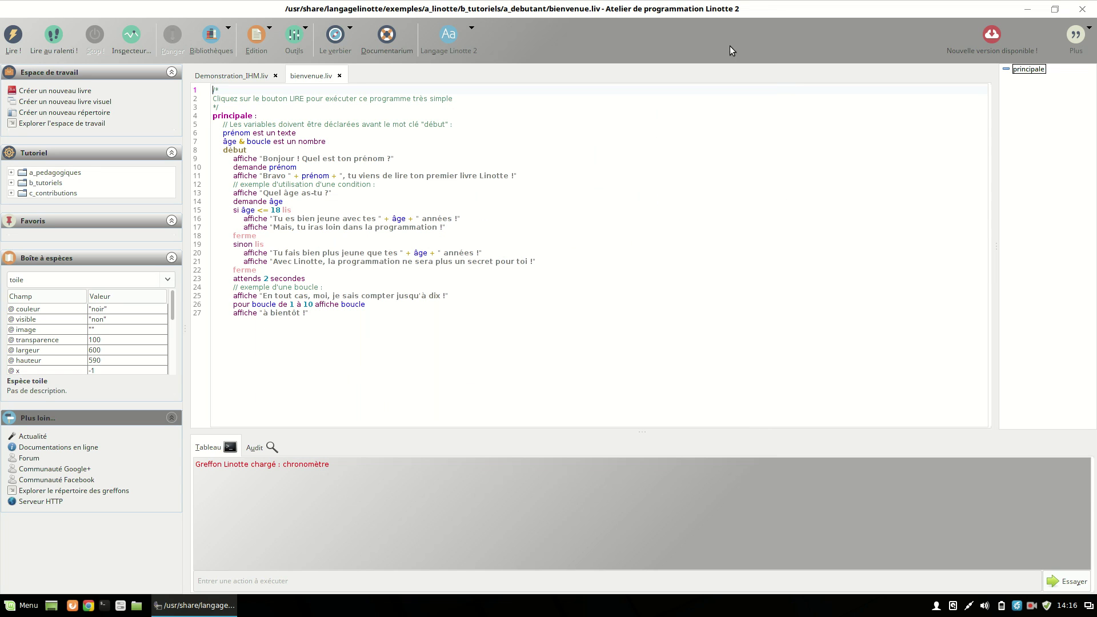
Close Atelier Linotte and launch GParted from the administration applications, authenticating with the account password.
click(1090, 11)
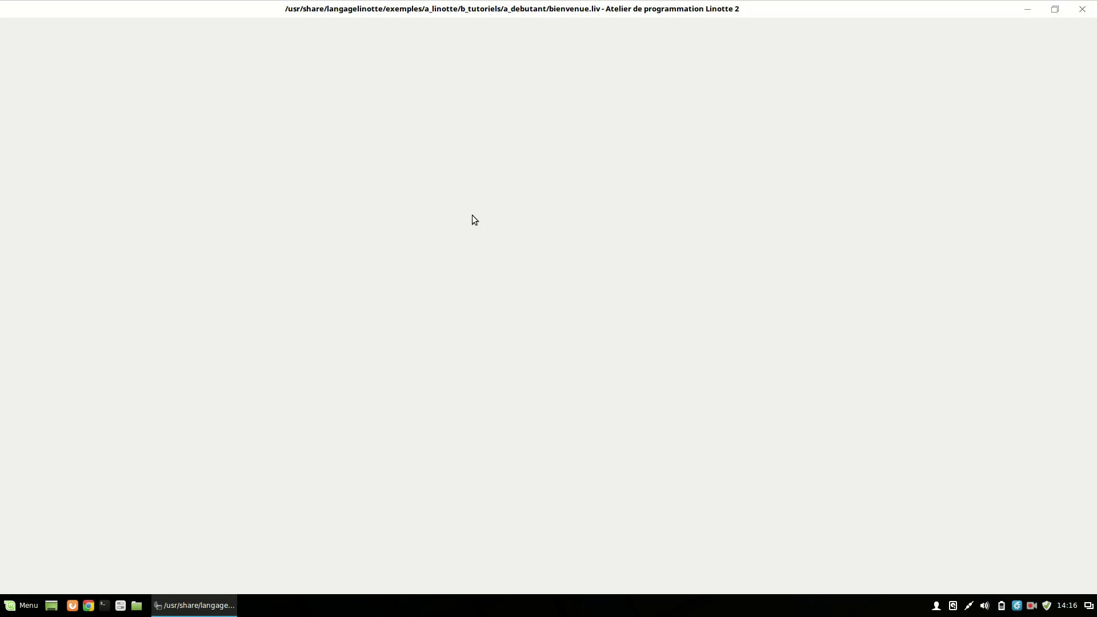
click(14, 607)
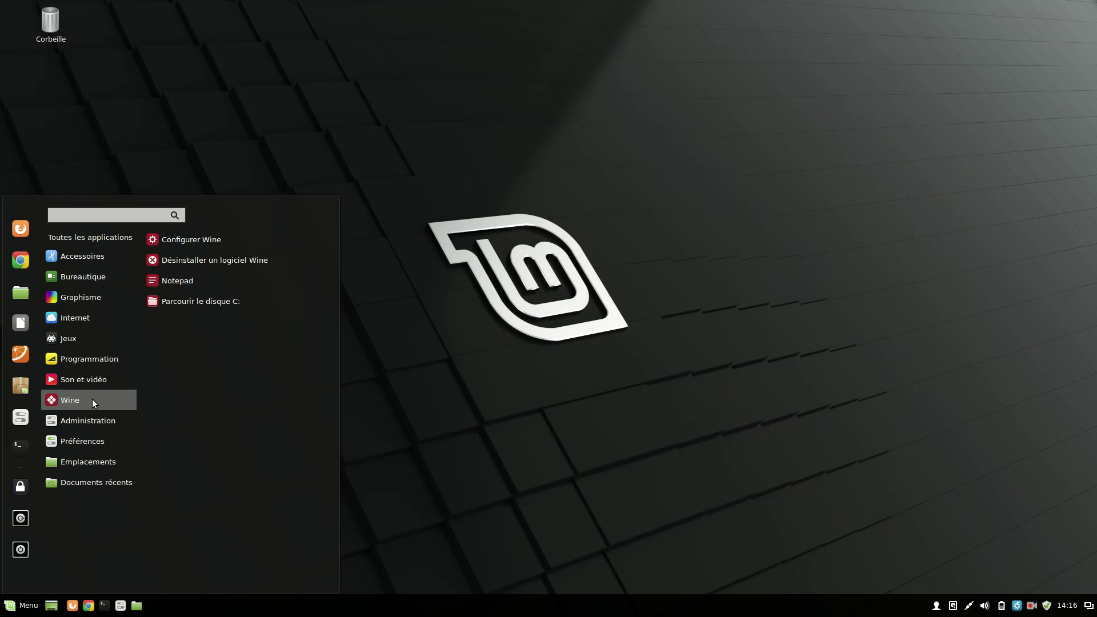
mouse_move(86, 416)
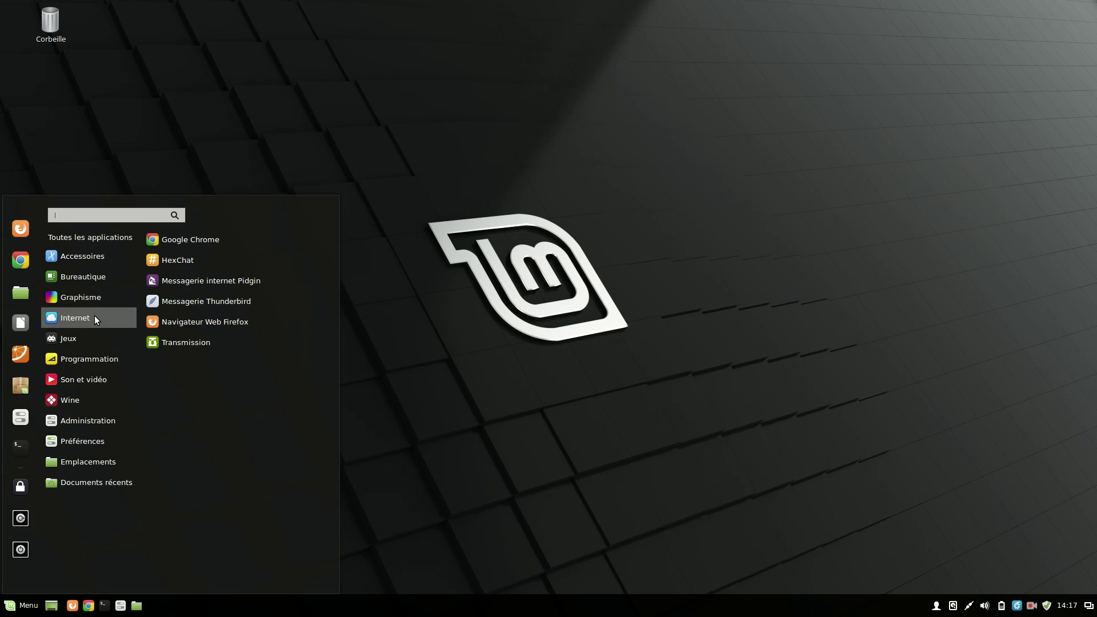
mouse_move(79, 322)
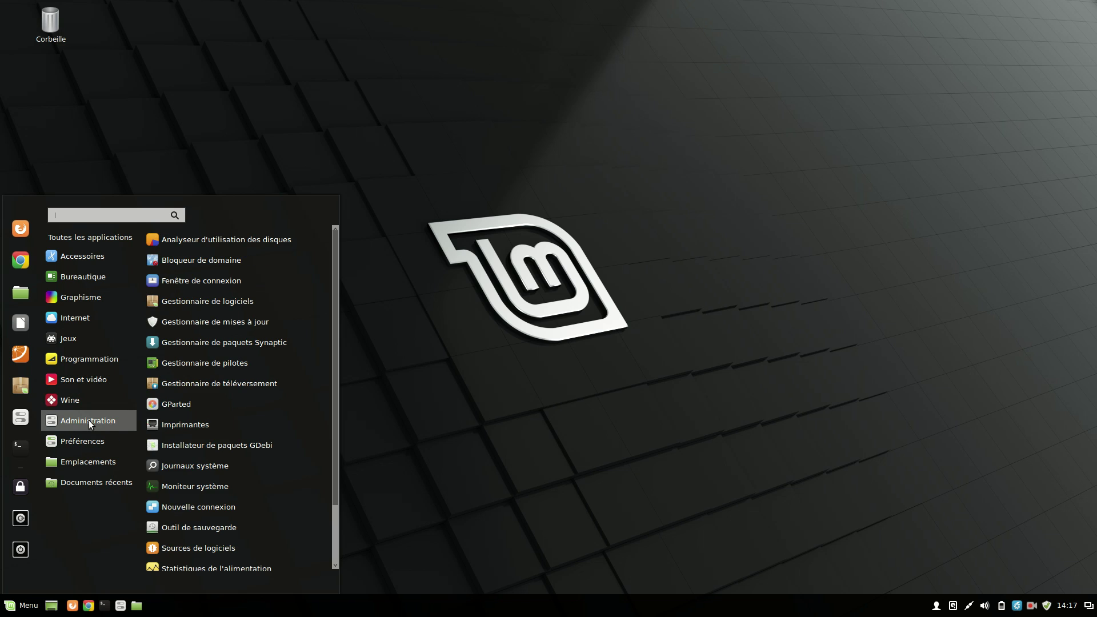
click(191, 407)
text(•••••••••)
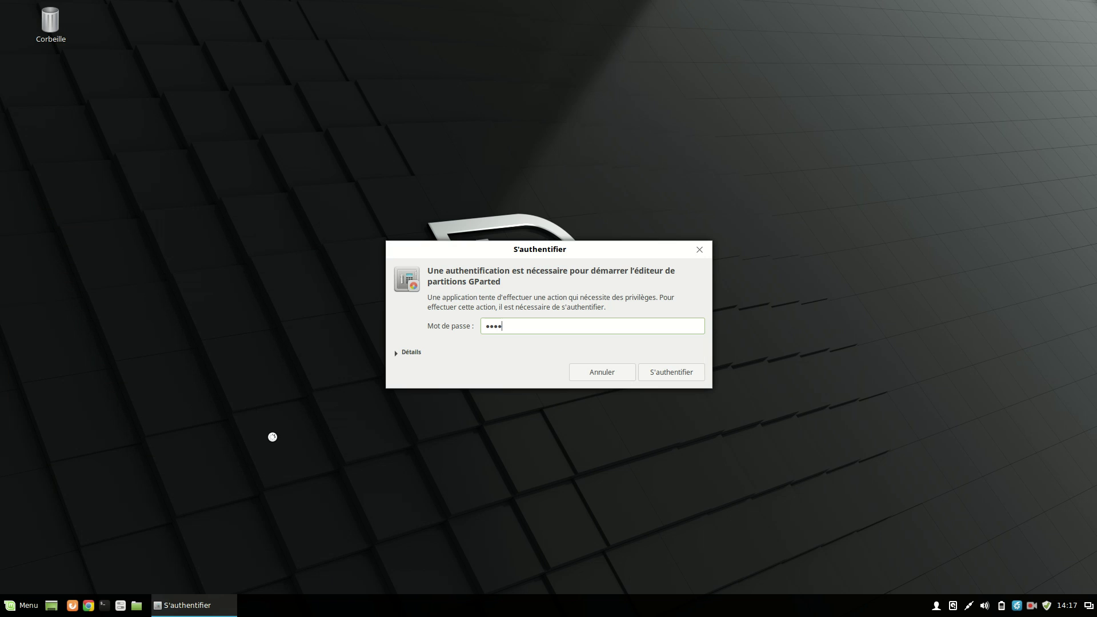
text(•••••••)
key(Return)
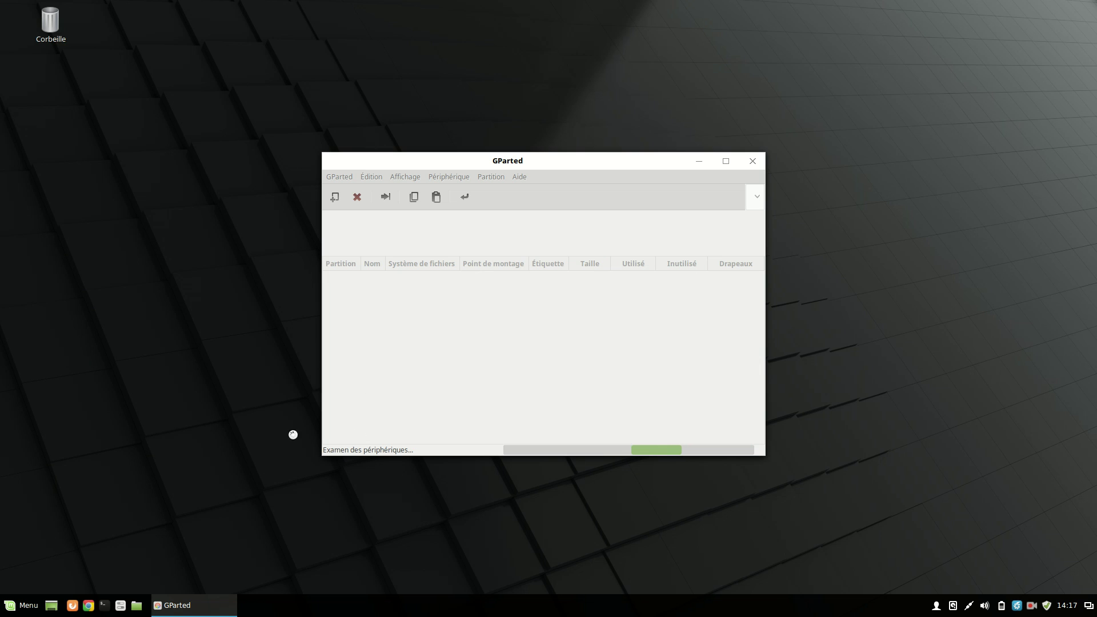
Launch Disques from the accessories, look over its list of drives, and close both it and GParted.
click(22, 606)
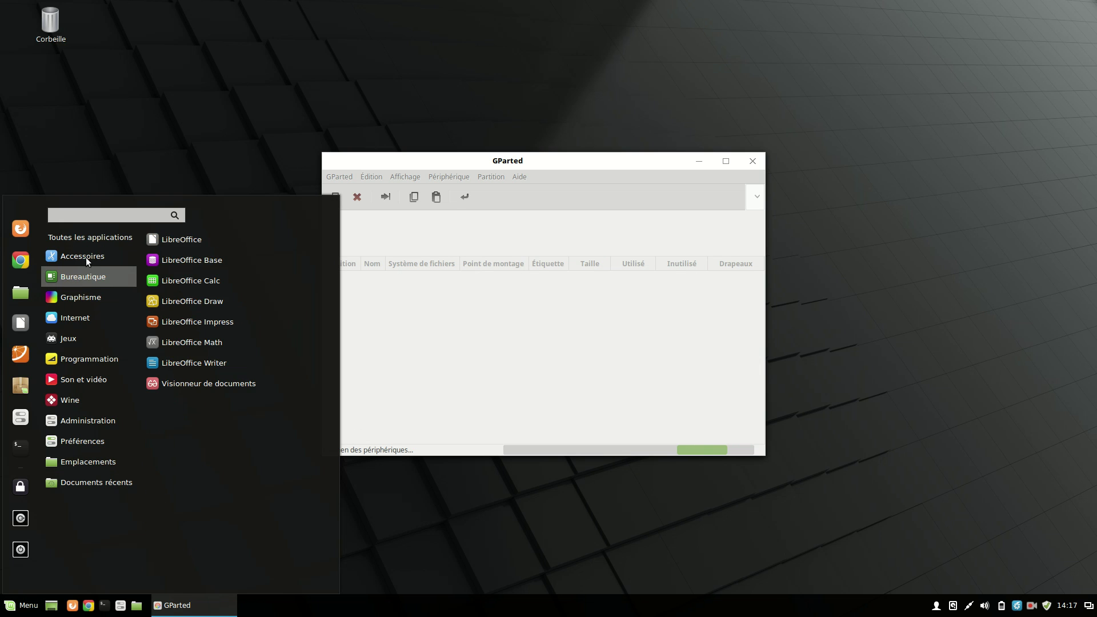
mouse_move(85, 258)
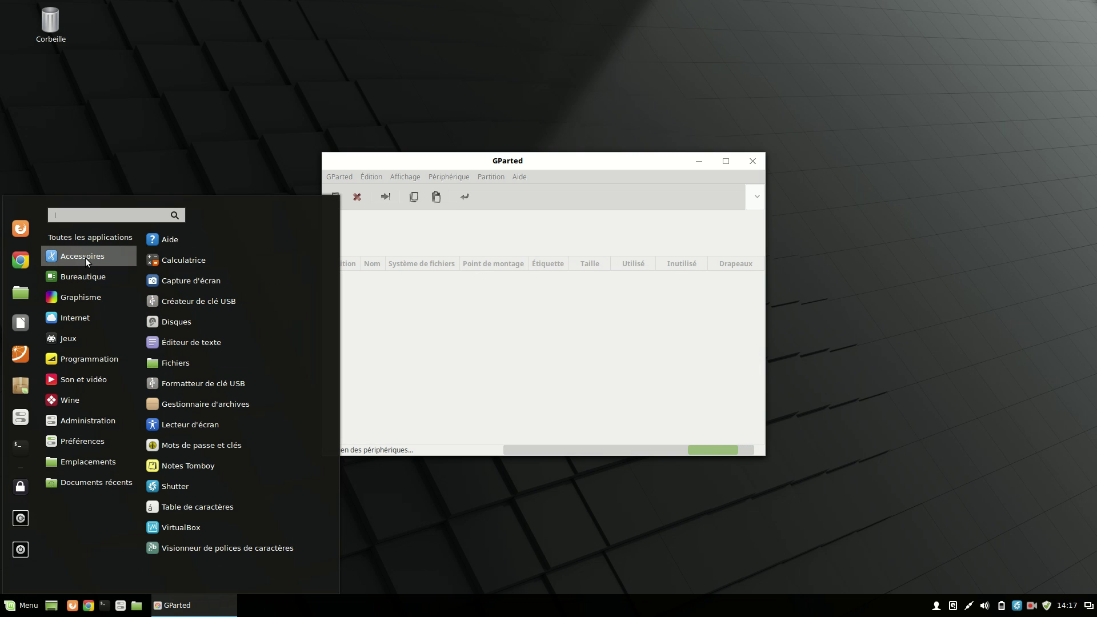
click(194, 317)
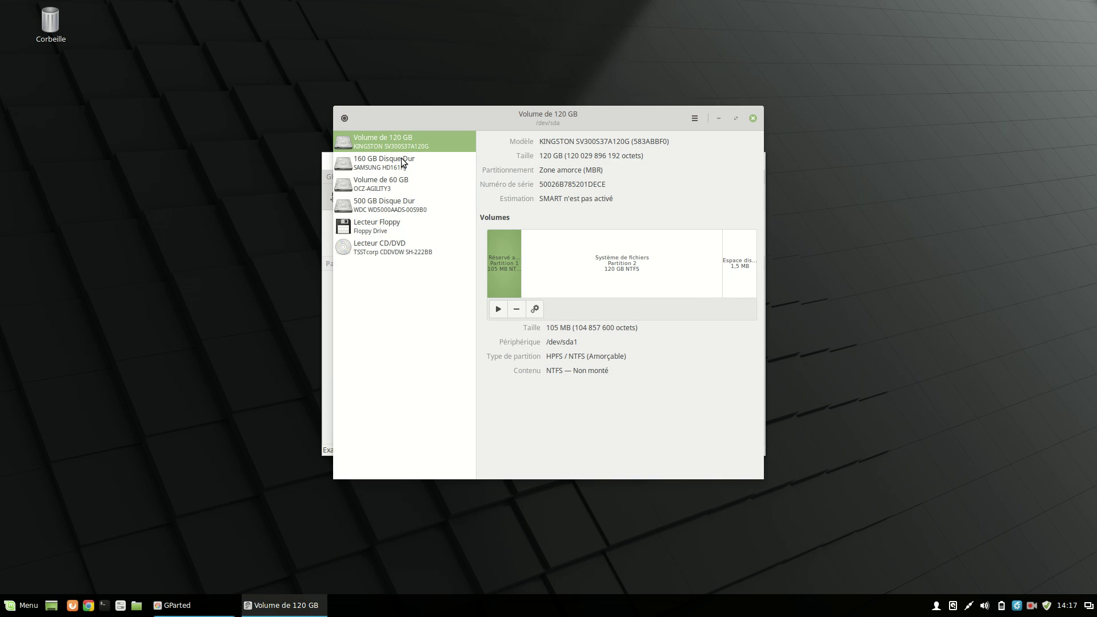
click(754, 119)
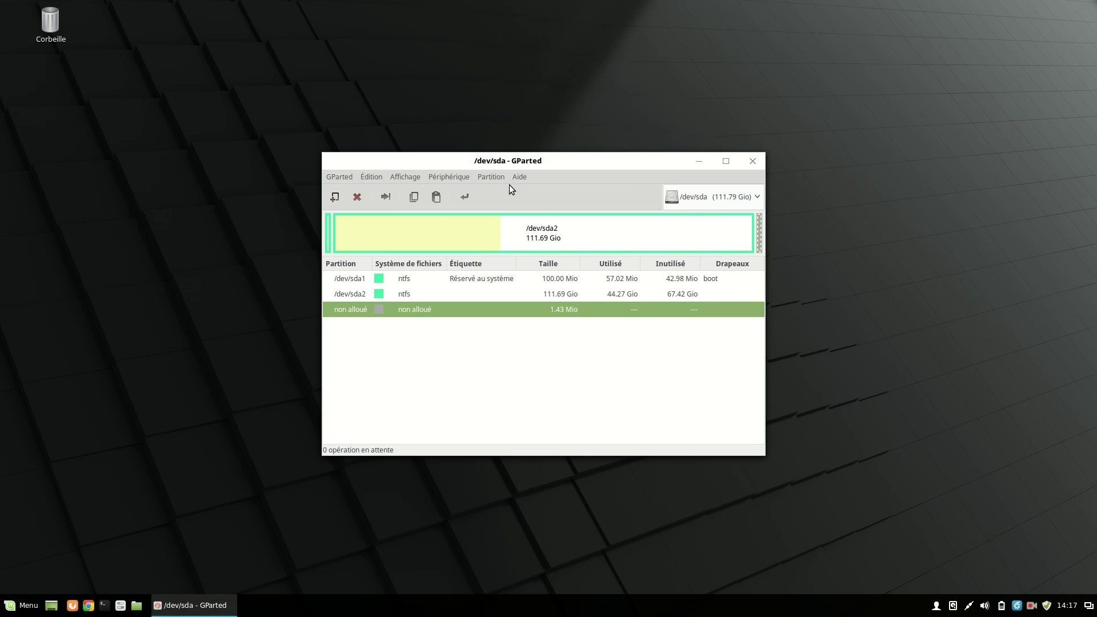
click(424, 443)
click(753, 160)
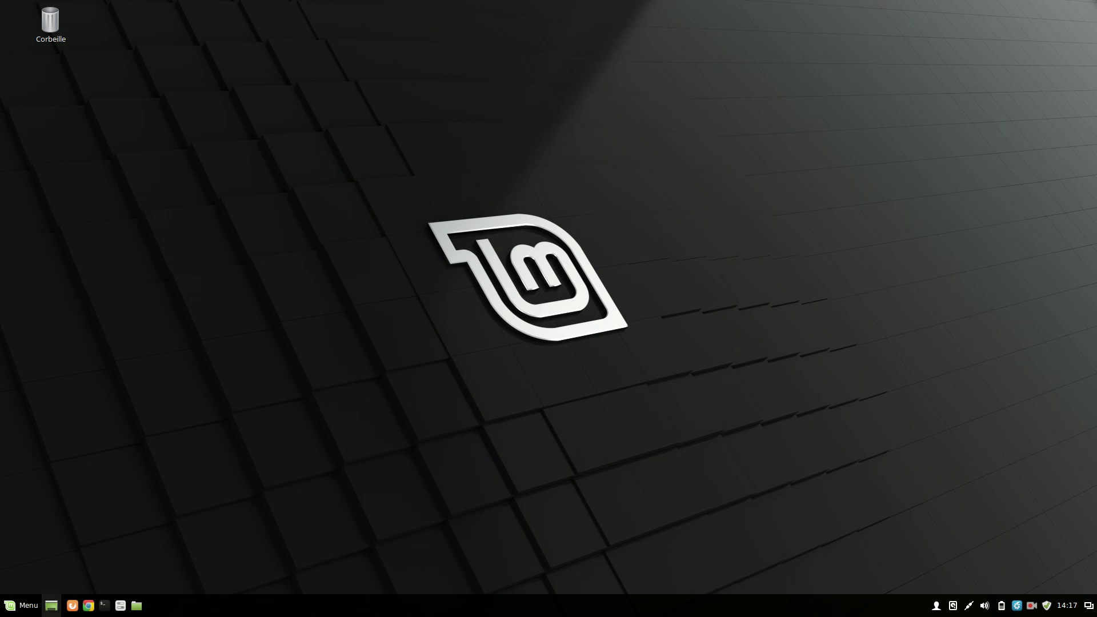
Launch System Profiler and Benchmark from the administration applications and view its HardInfo version information.
click(17, 606)
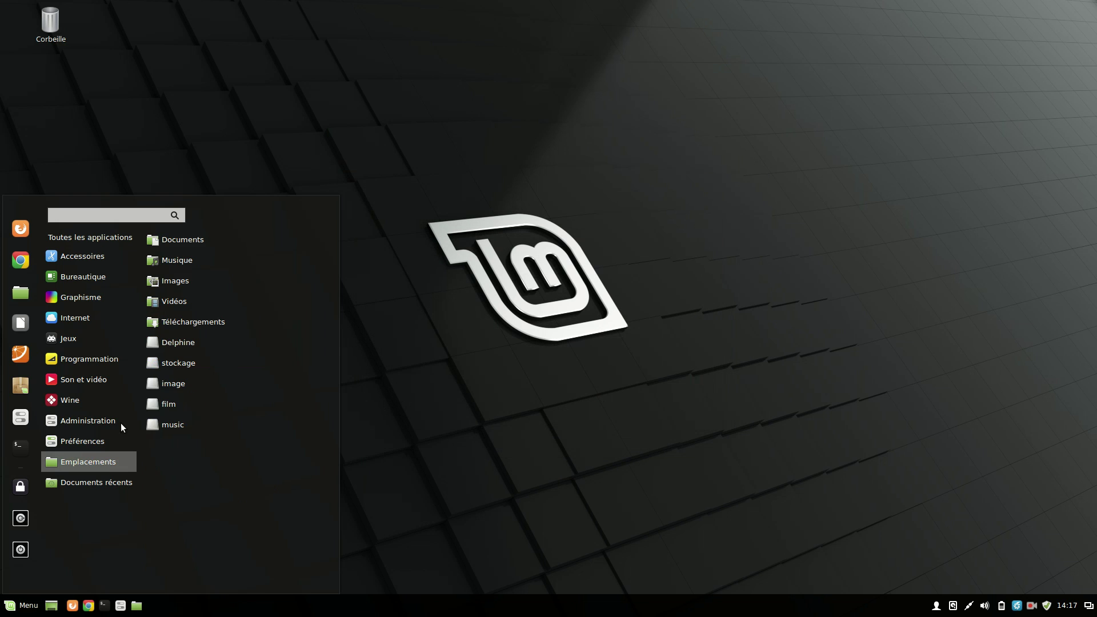
mouse_move(92, 407)
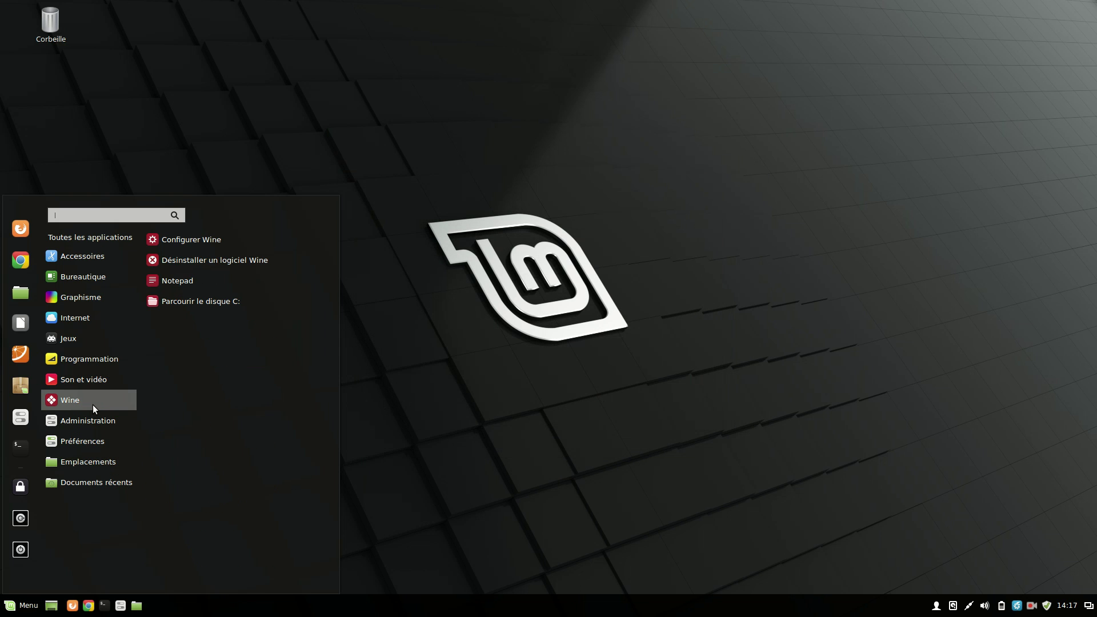
mouse_move(98, 427)
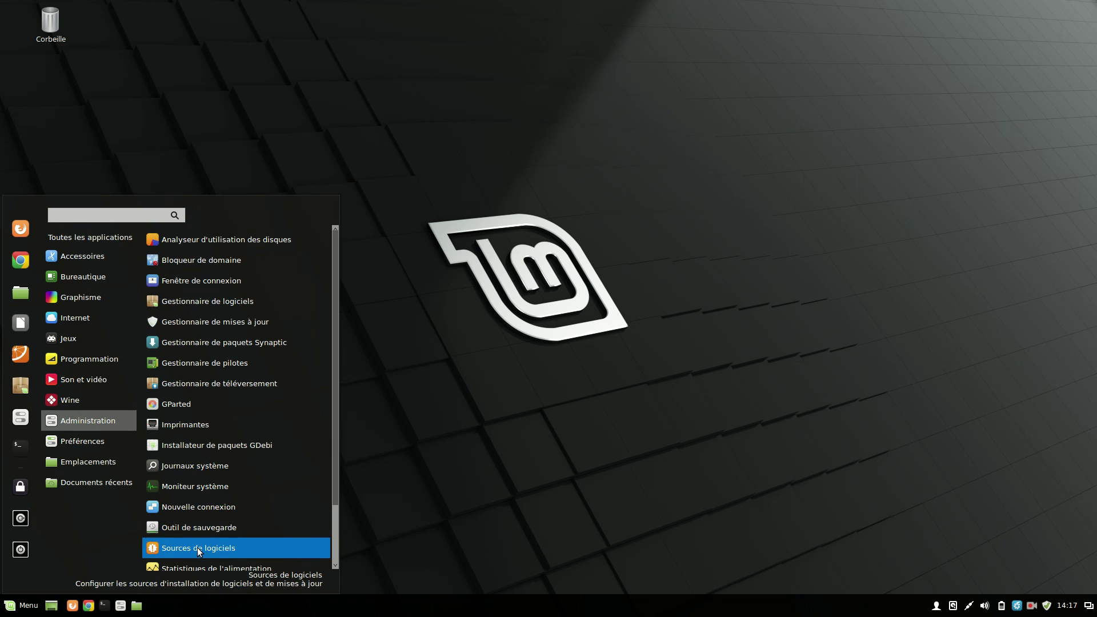
scroll(197, 547, down, 2)
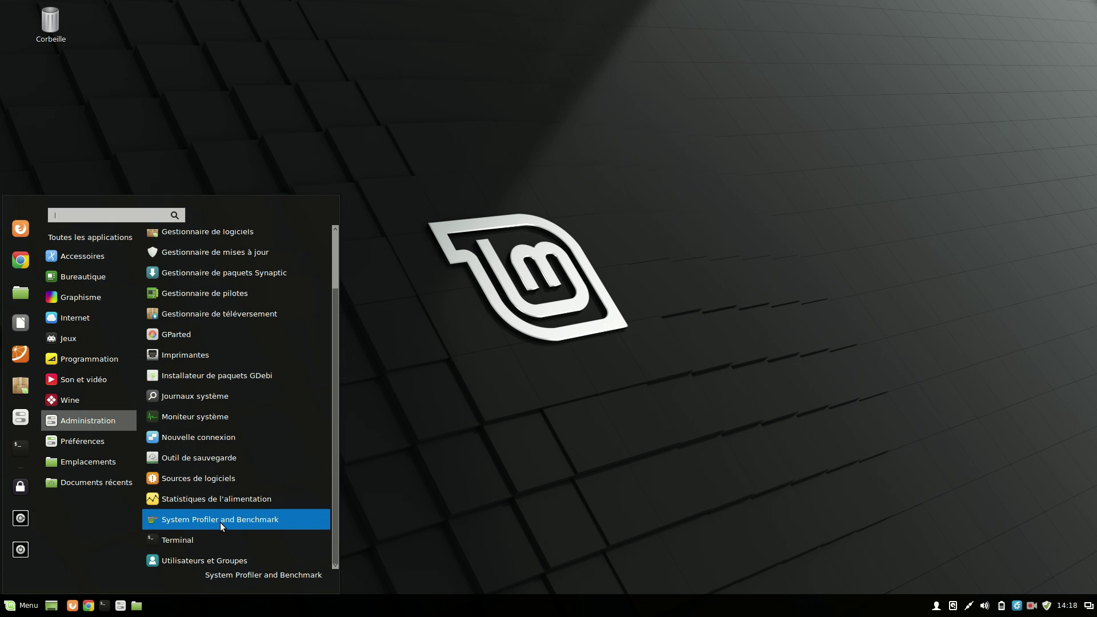
click(250, 522)
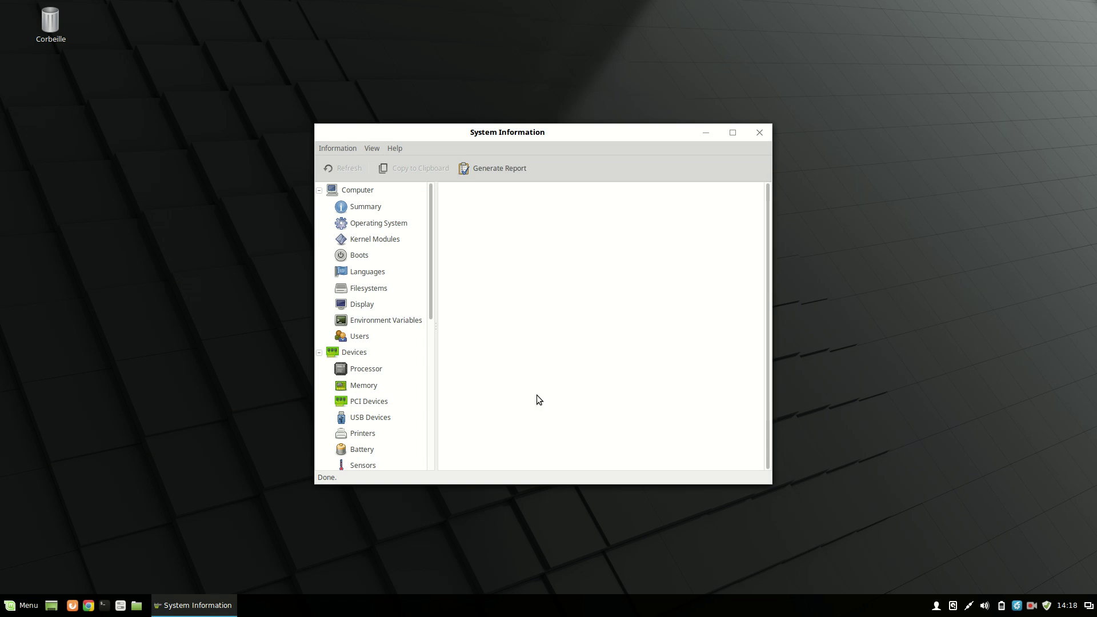
click(393, 149)
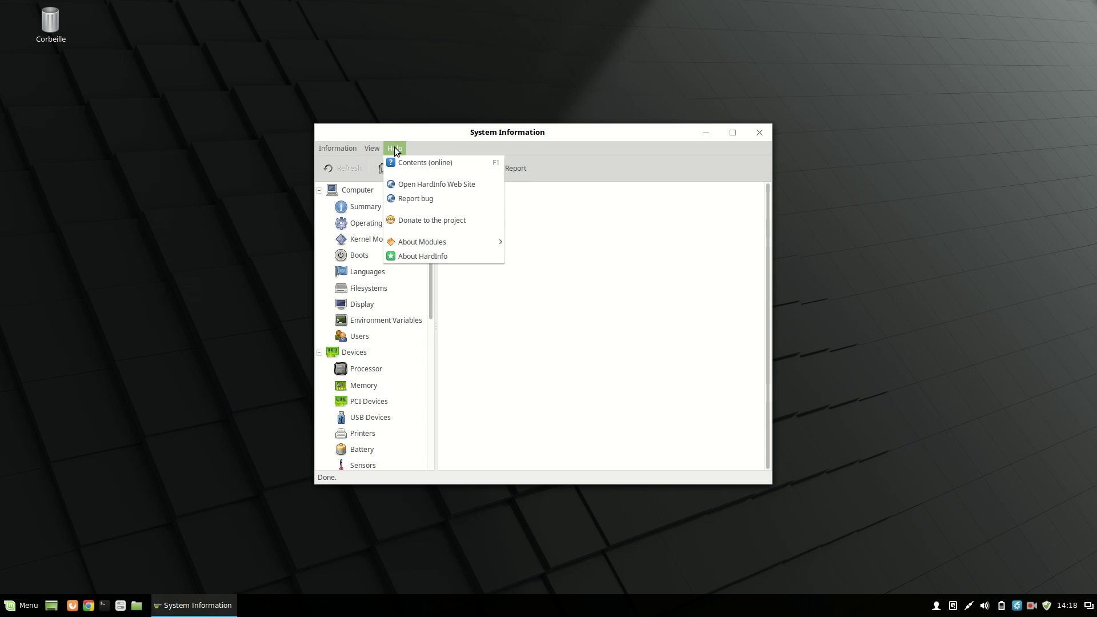
click(441, 258)
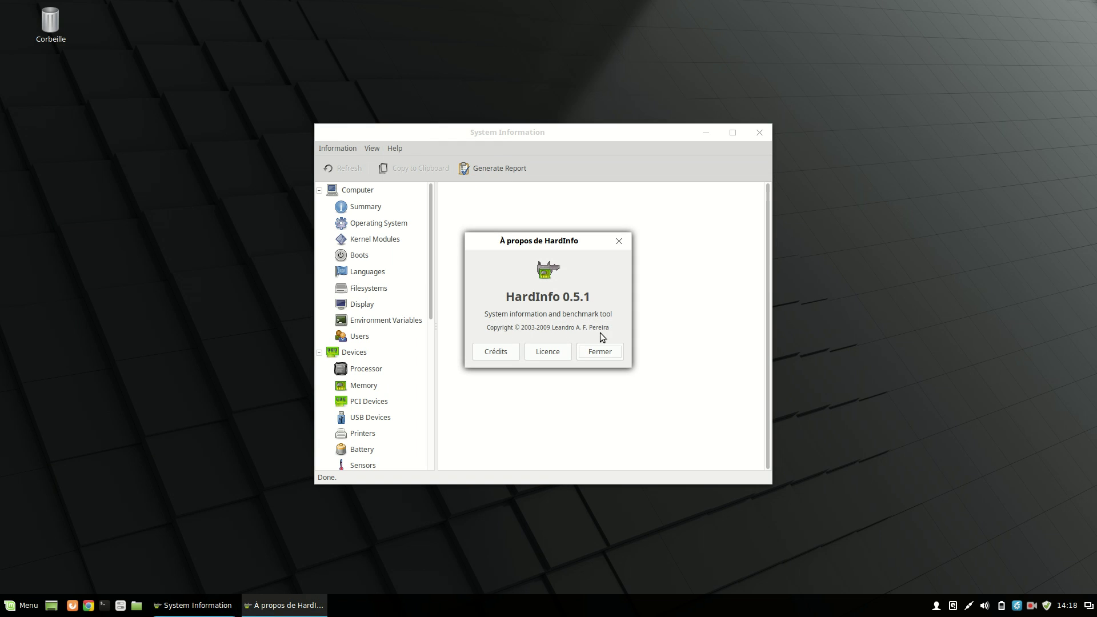
click(601, 351)
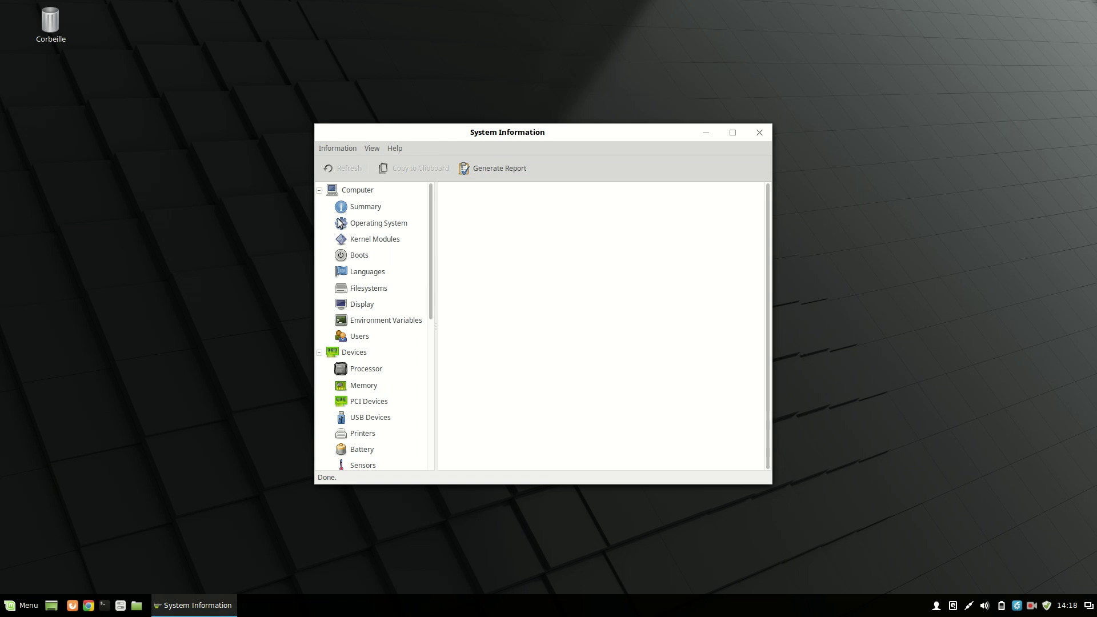
Examine the operating system, kernel modules, languages, display, boots and summary pages in System Information, and close it.
click(360, 208)
click(381, 225)
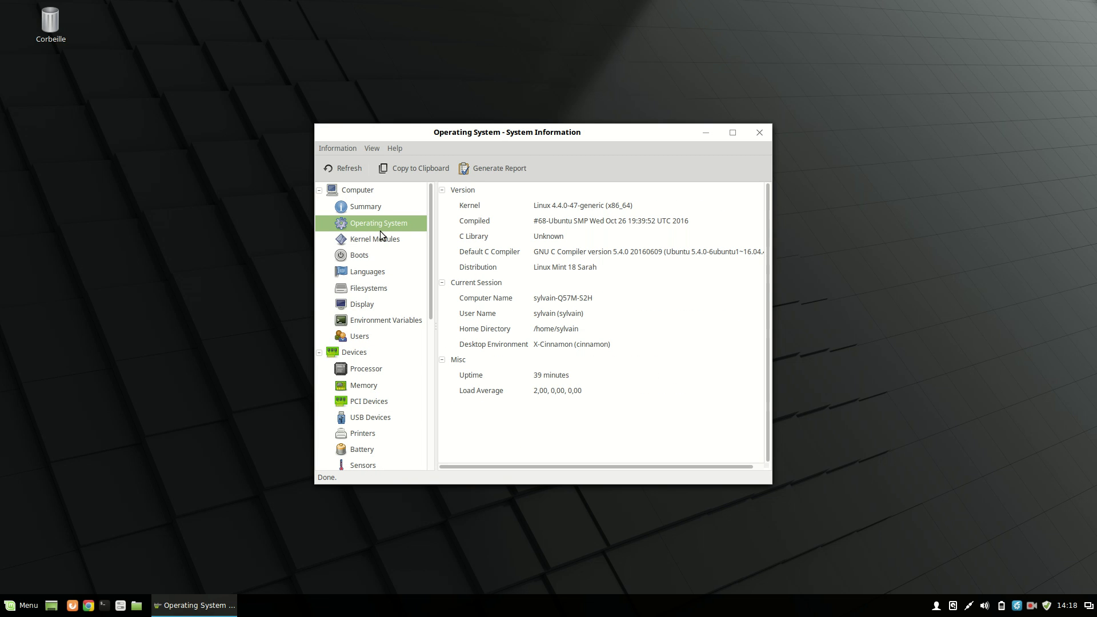
click(380, 239)
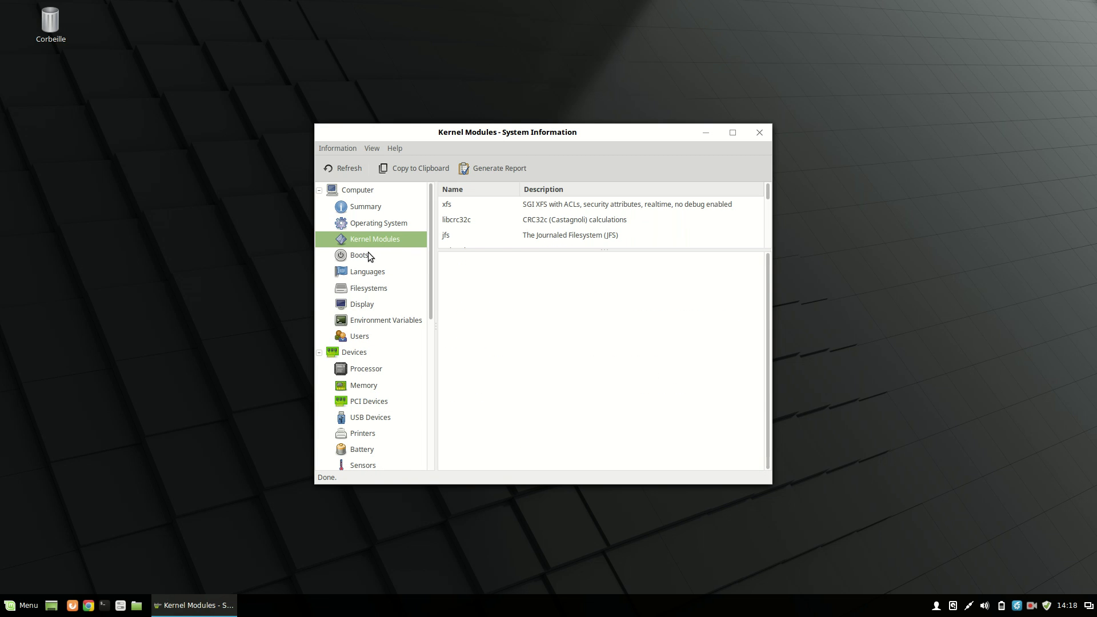
click(368, 253)
click(371, 271)
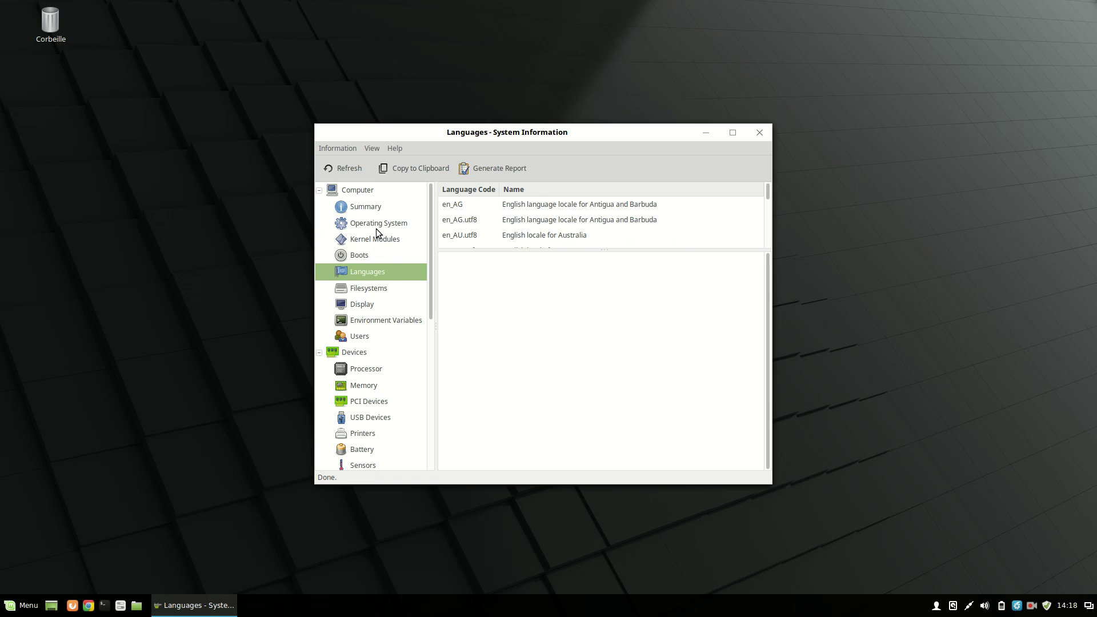
click(376, 229)
click(375, 287)
click(374, 312)
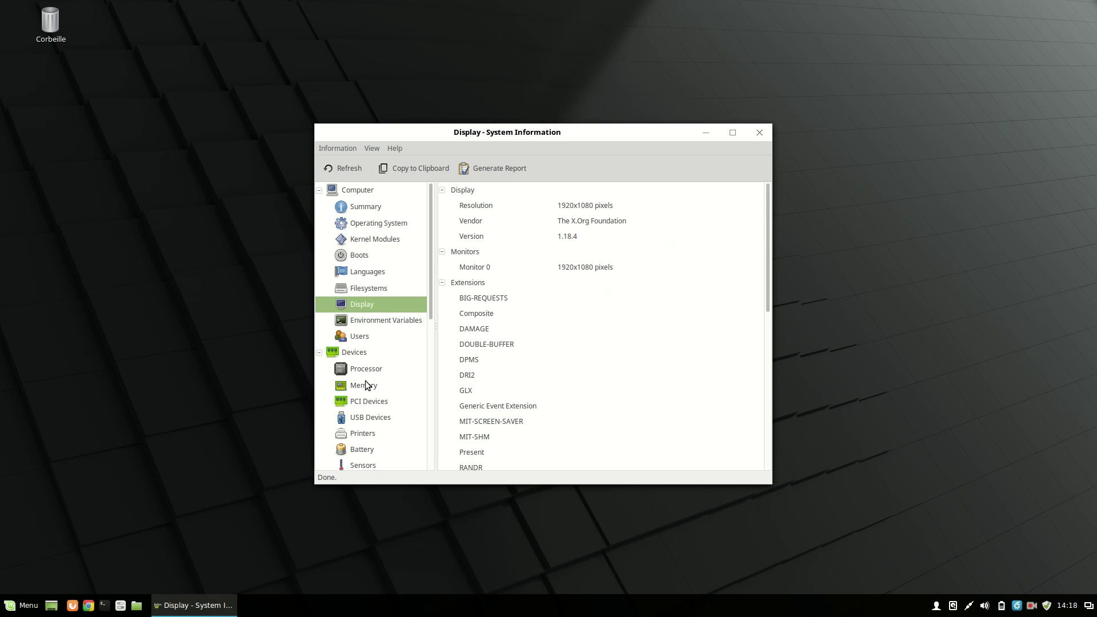
click(368, 418)
click(362, 256)
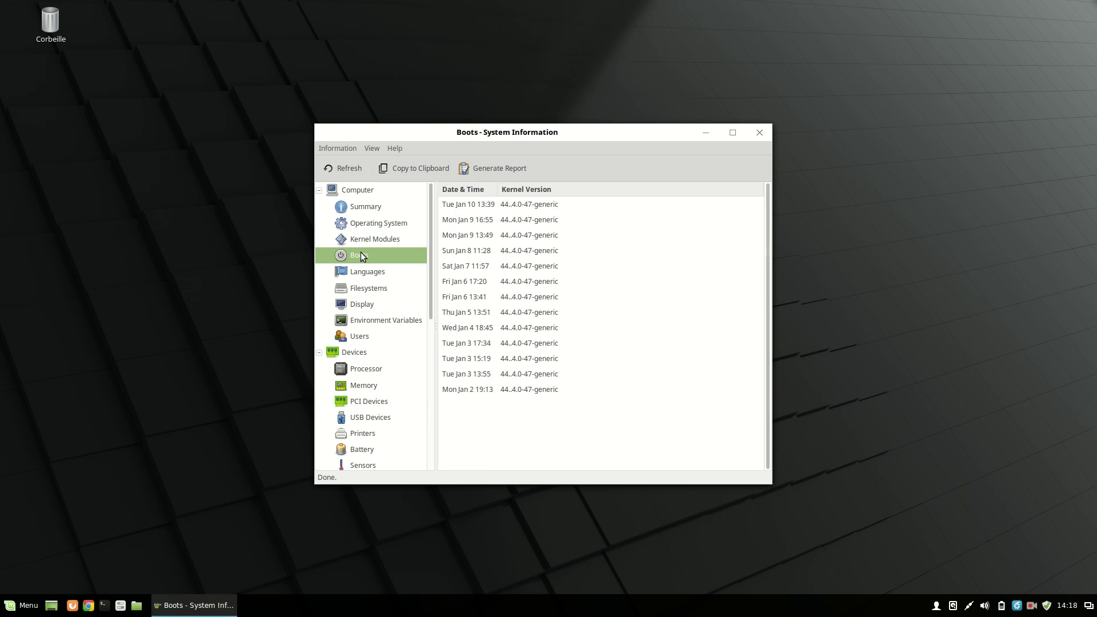
click(375, 206)
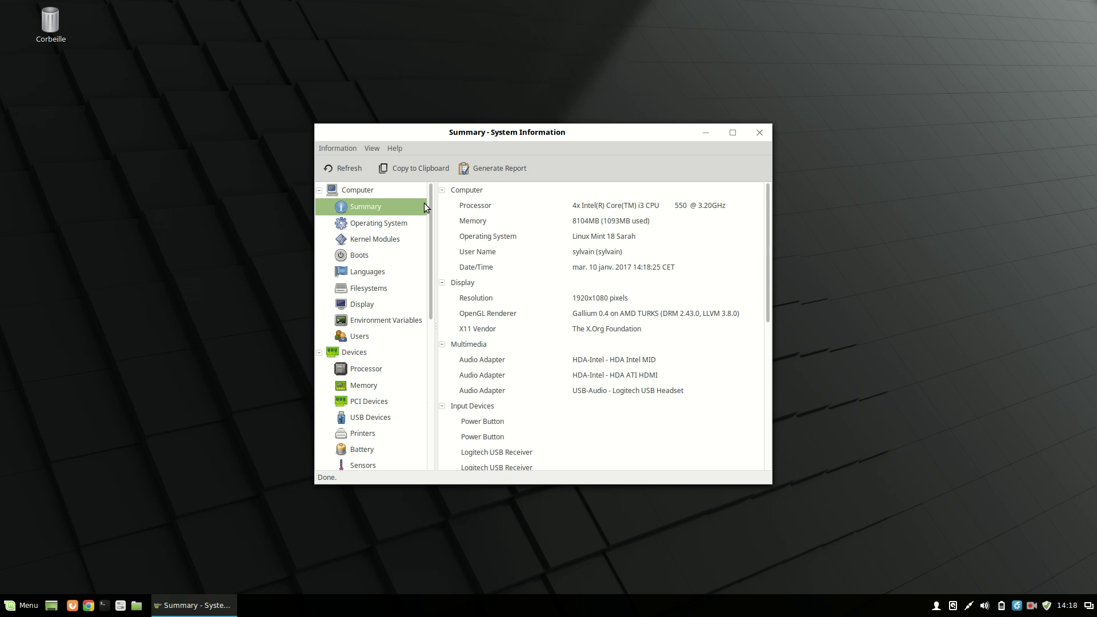
click(760, 133)
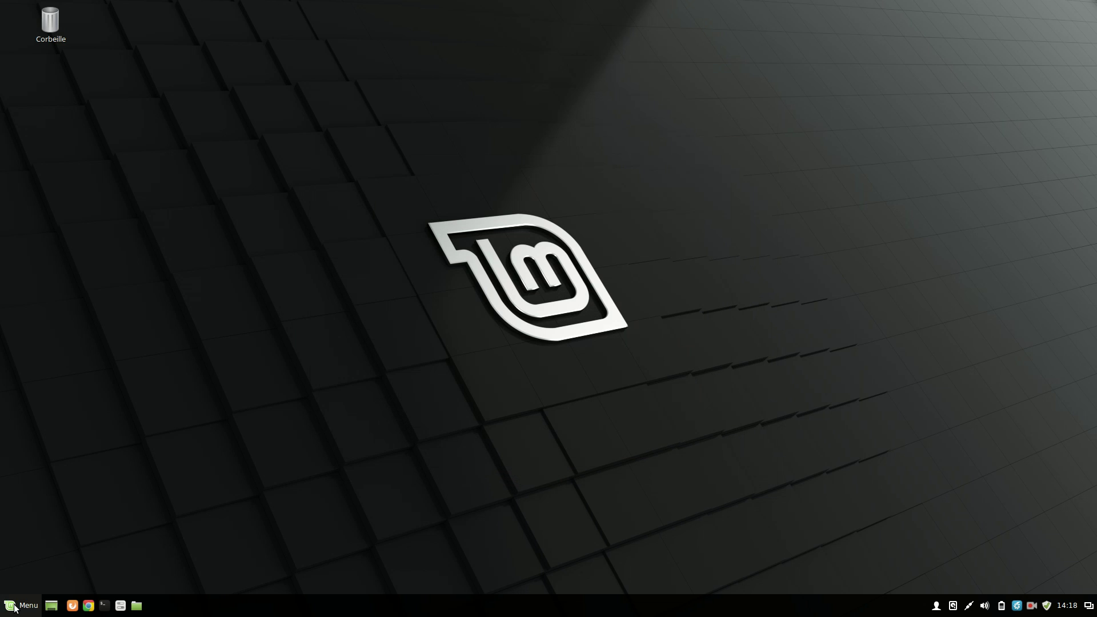
click(15, 606)
mouse_move(86, 298)
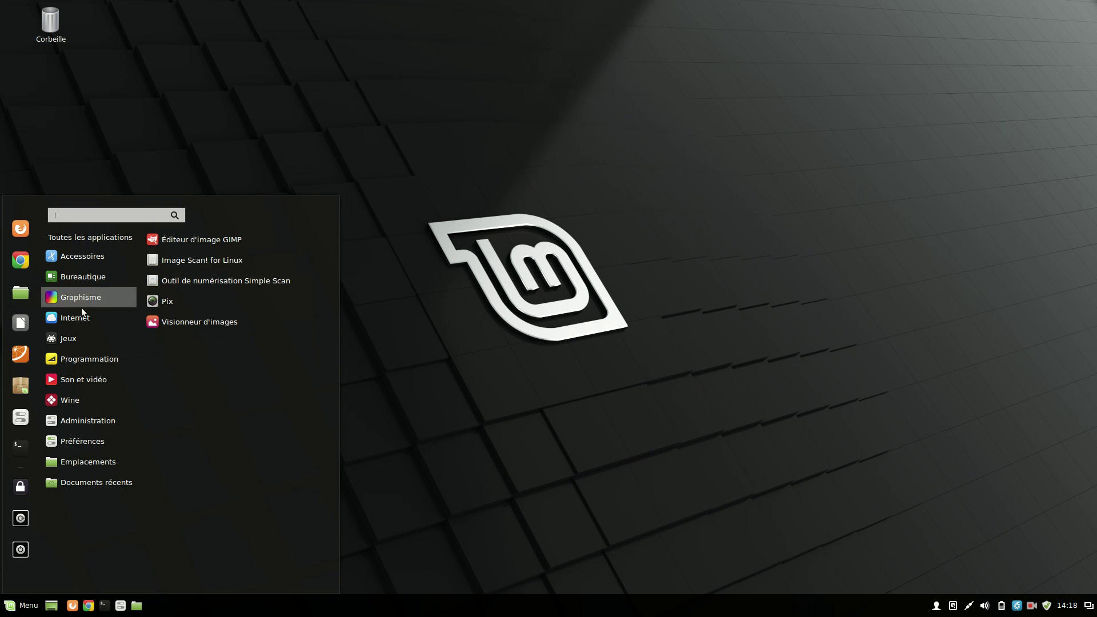
mouse_move(95, 256)
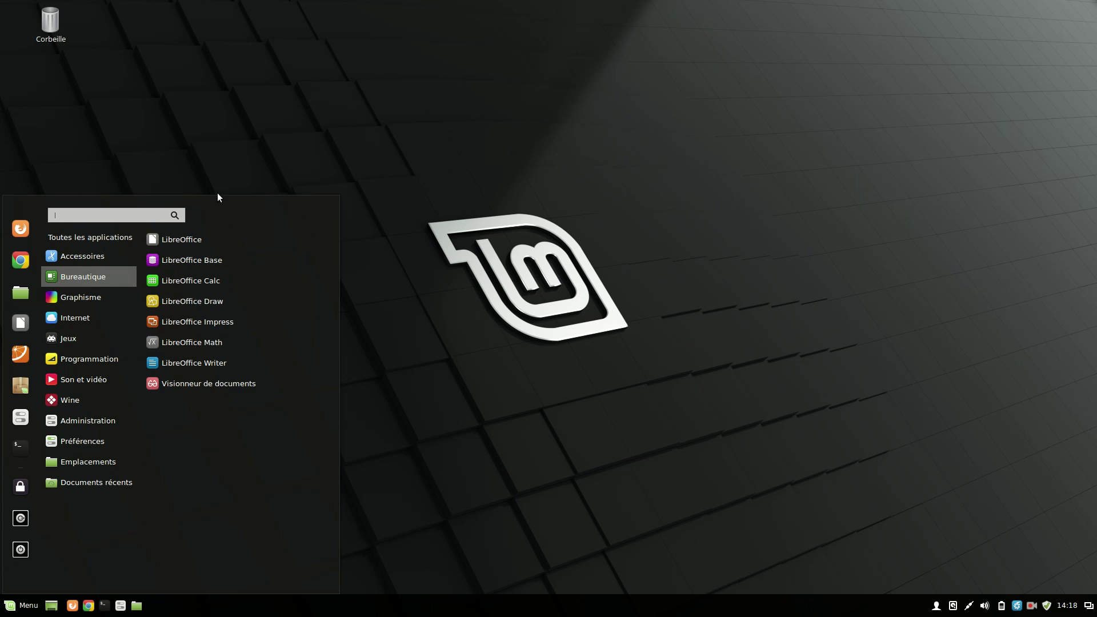
click(366, 159)
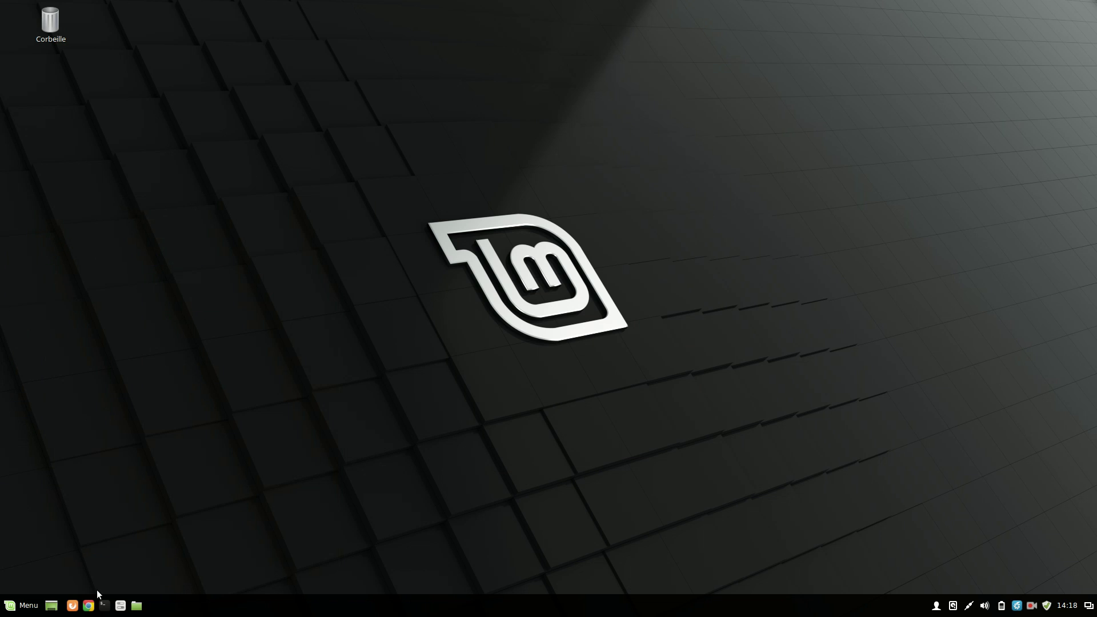
Open the system settings and look through the appearance, preferences and hardware sections.
click(119, 608)
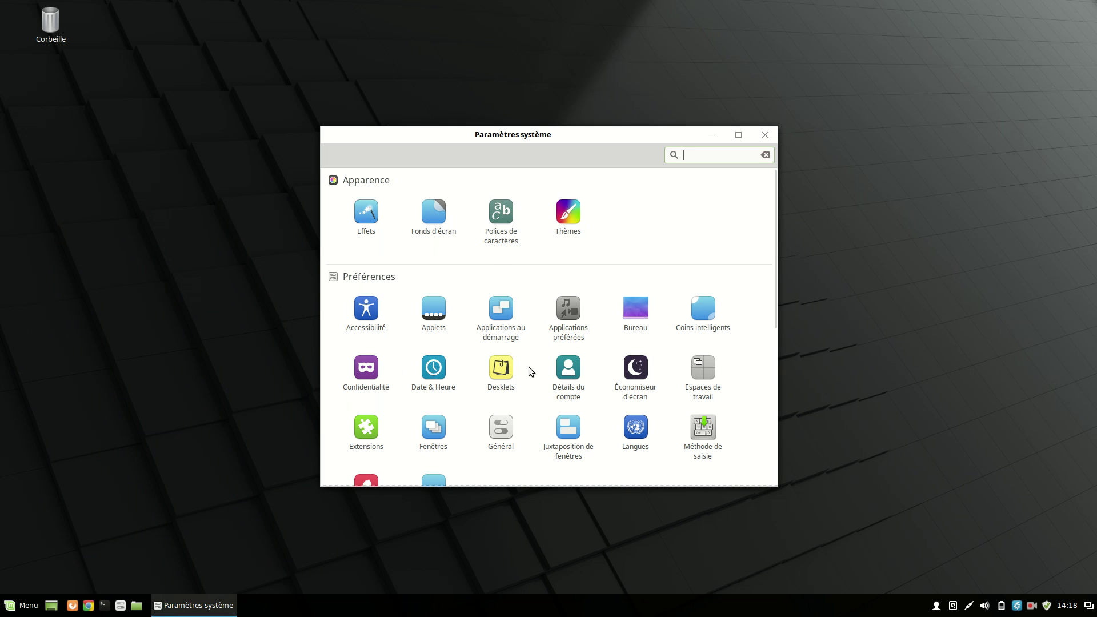
scroll(531, 279, down, 3)
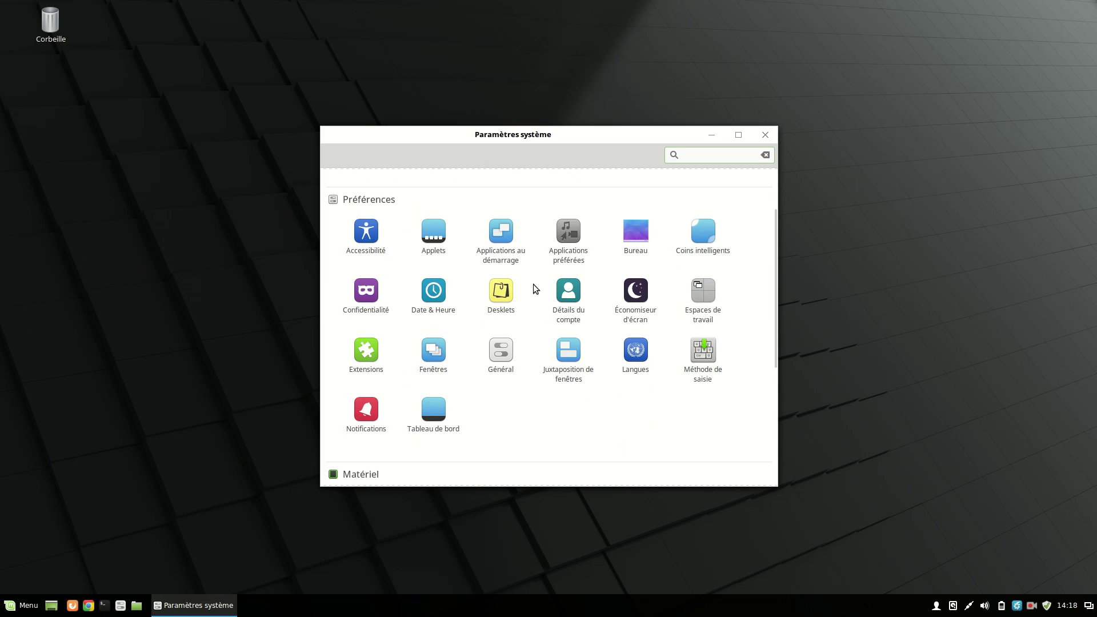
scroll(534, 289, up, 3)
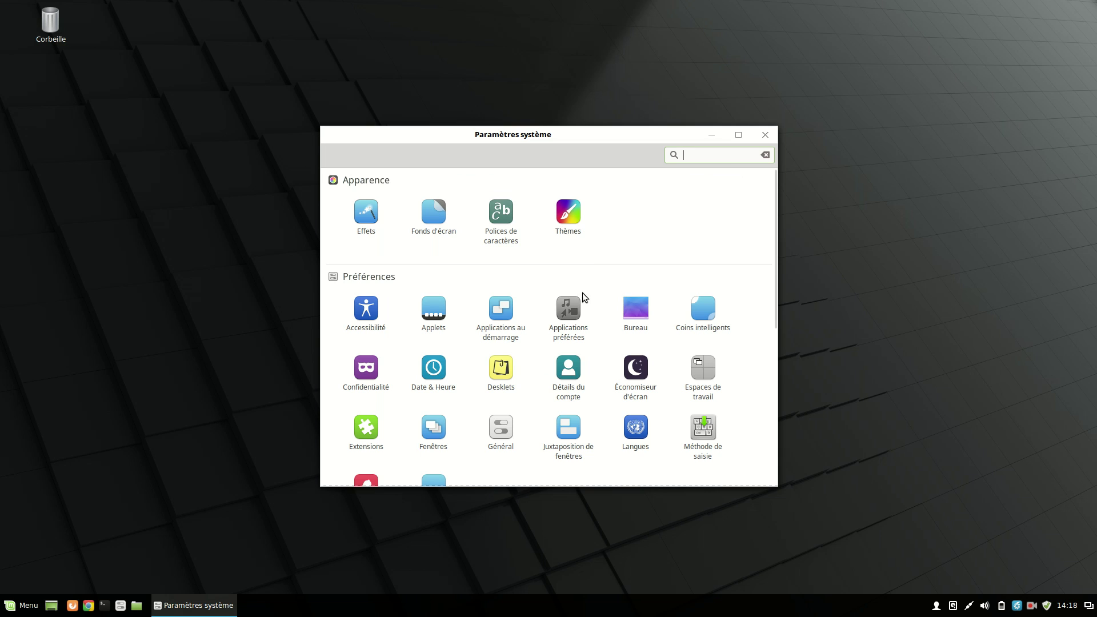
scroll(581, 303, down, 5)
scroll(553, 398, up, 5)
Open the Effets settings, look over the activation options, customization page and effect styles, and return to the system settings.
click(371, 215)
click(598, 158)
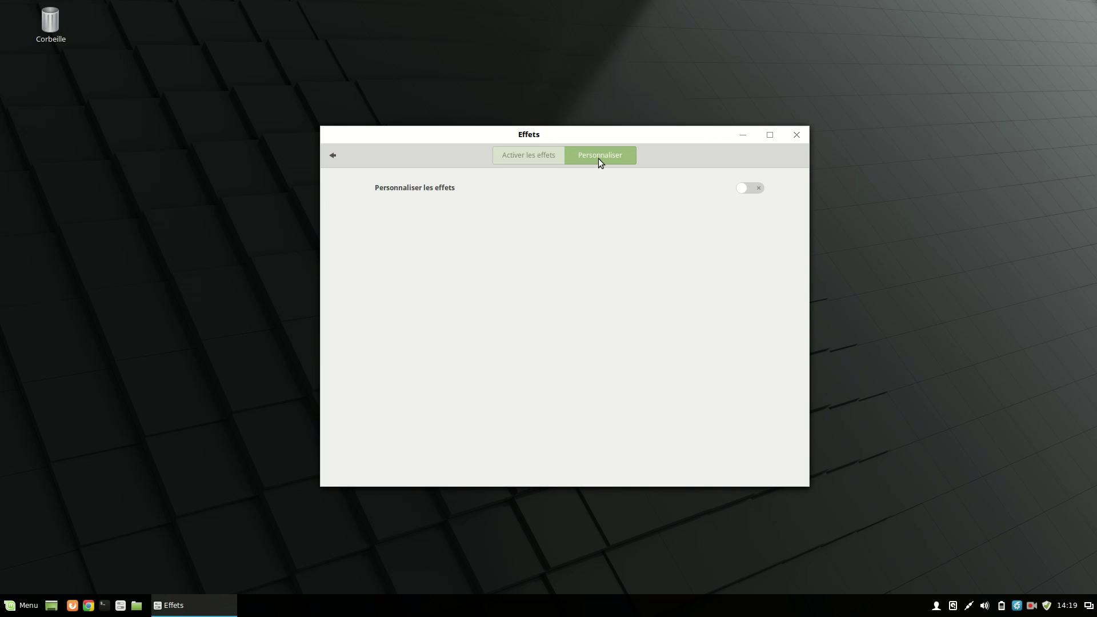
click(551, 157)
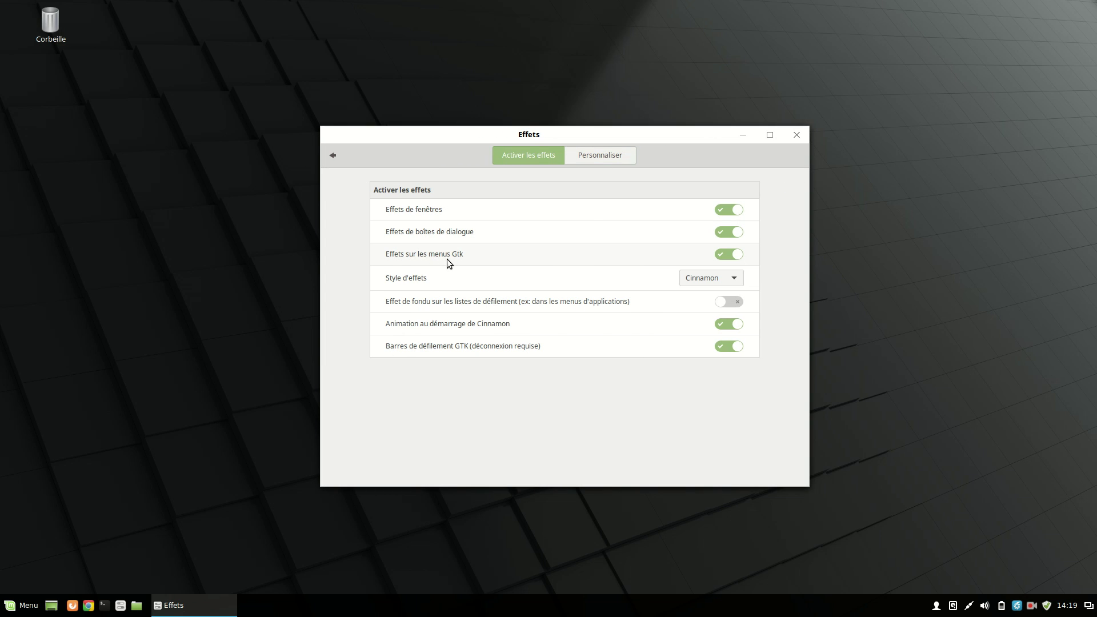
click(722, 276)
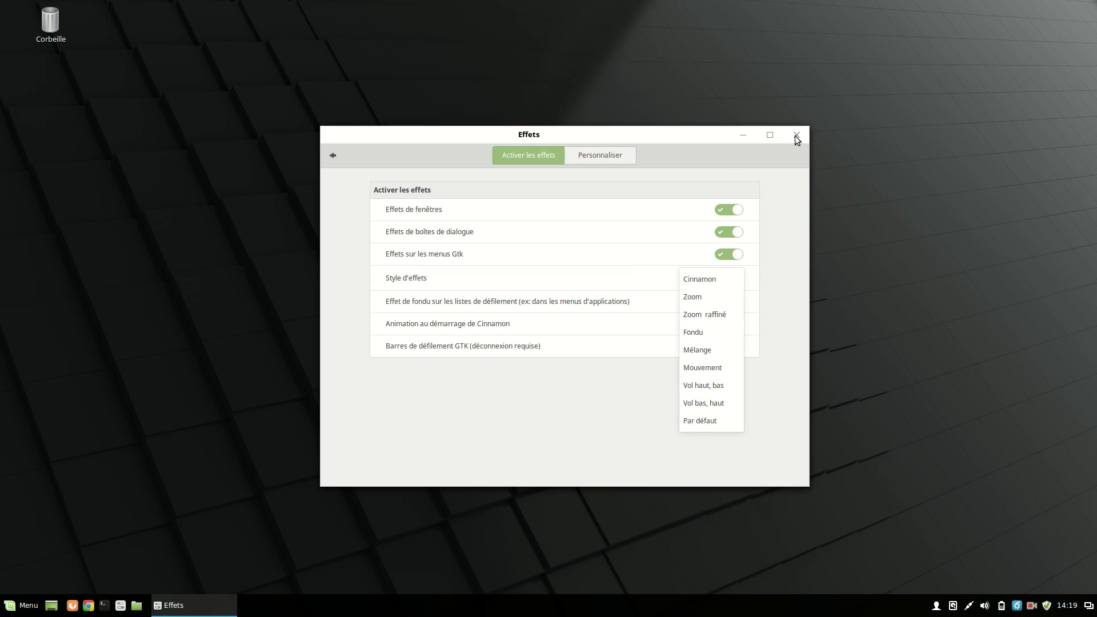
click(725, 162)
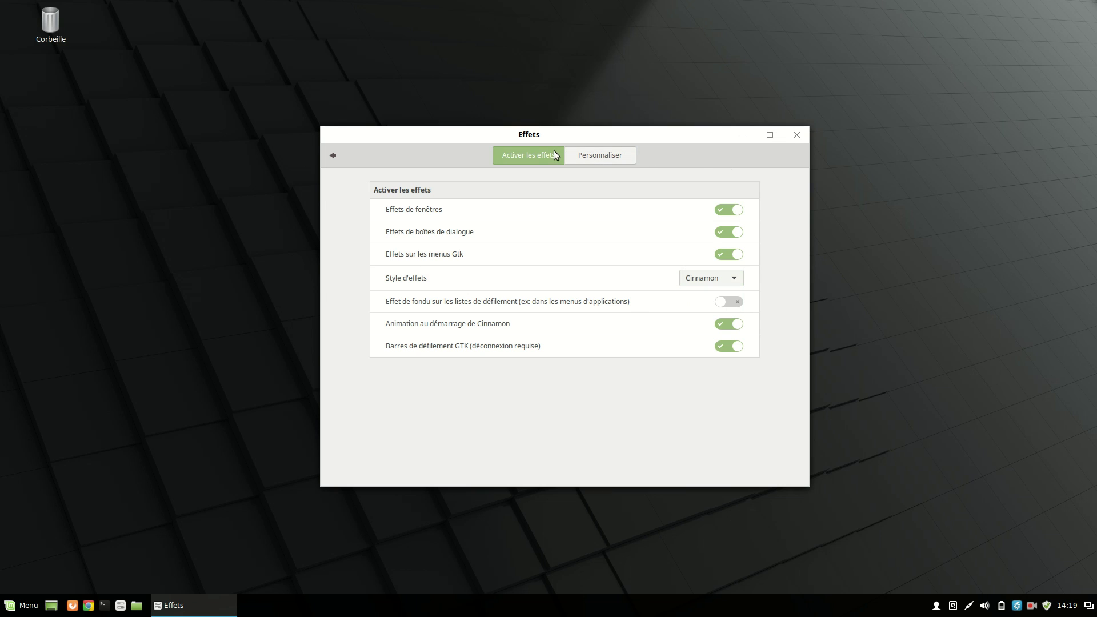
click(332, 155)
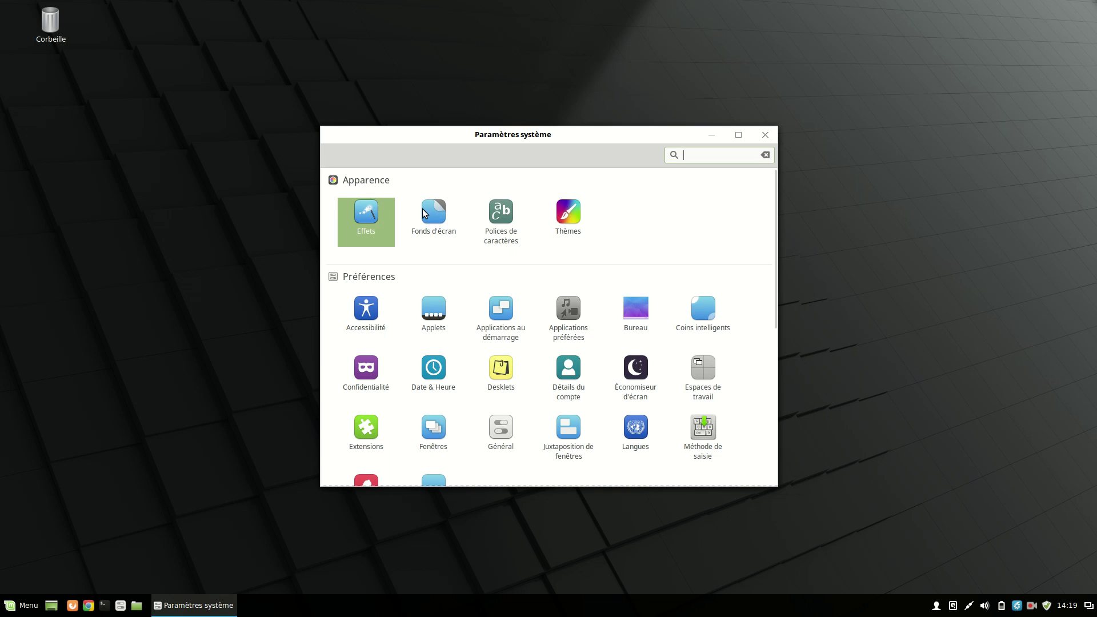
Try the aurora, Sky, Contemplation and Paper Gills wallpapers from the Sarah collection as the desktop background.
click(436, 231)
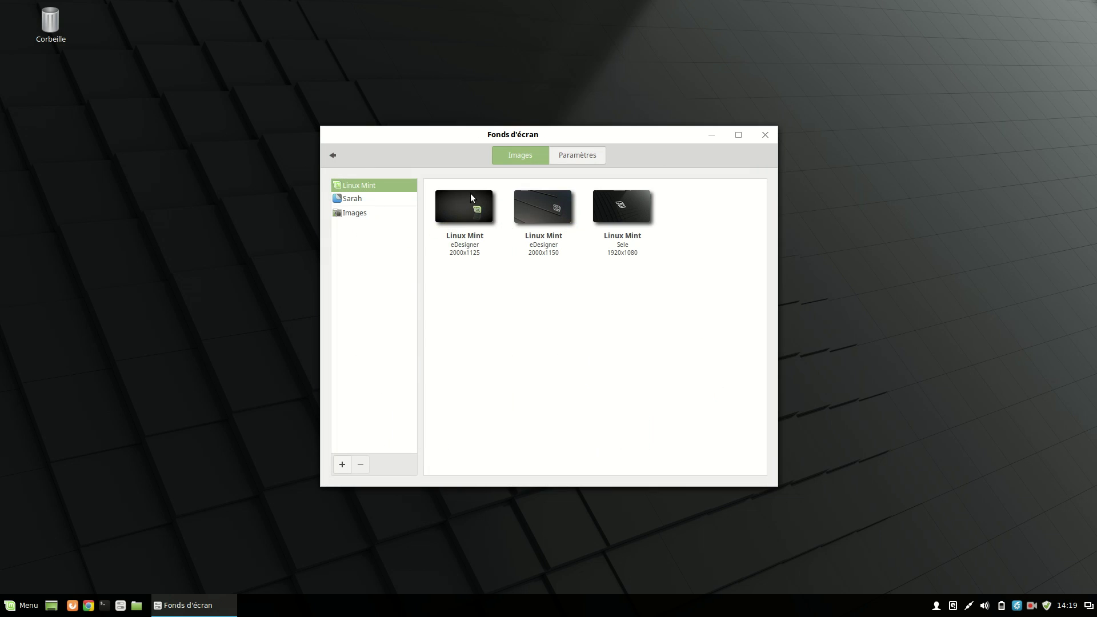
click(363, 202)
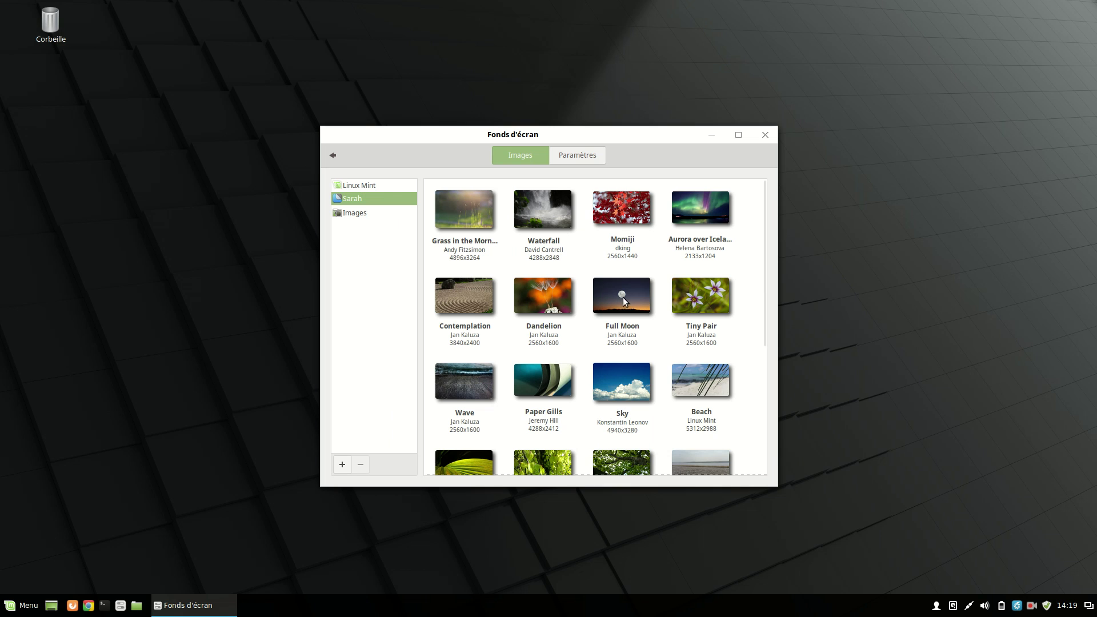
click(693, 215)
click(611, 384)
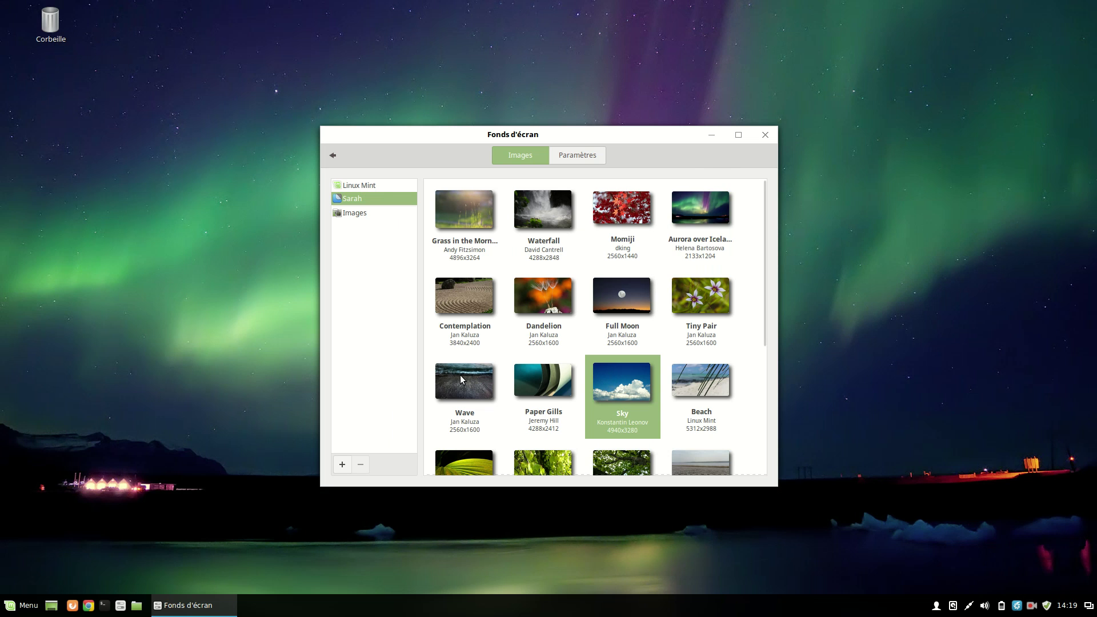
click(468, 276)
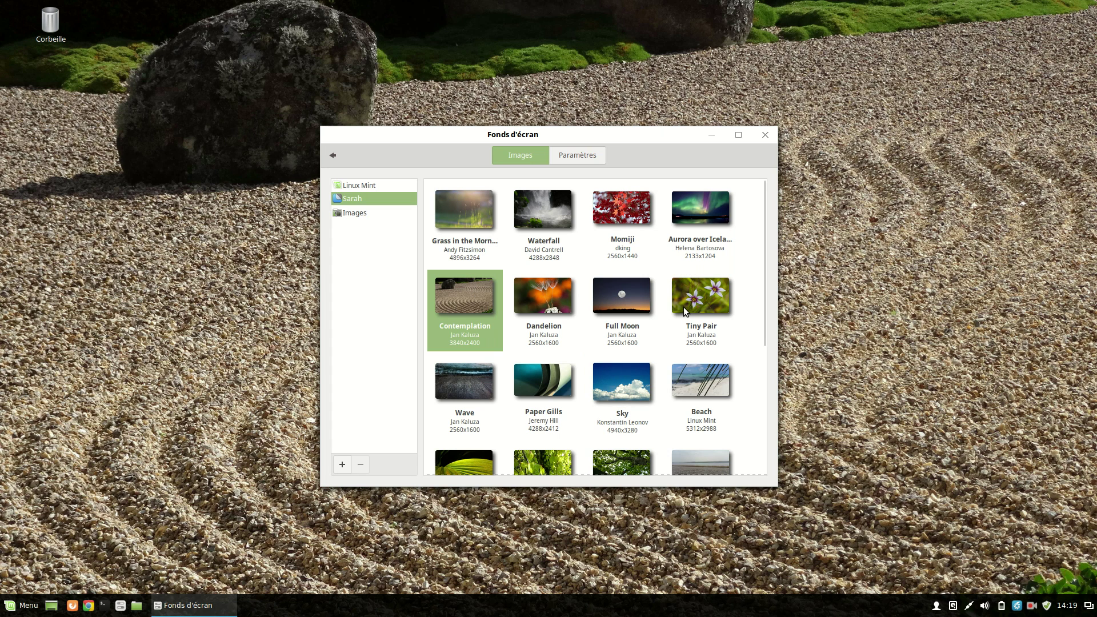
click(572, 407)
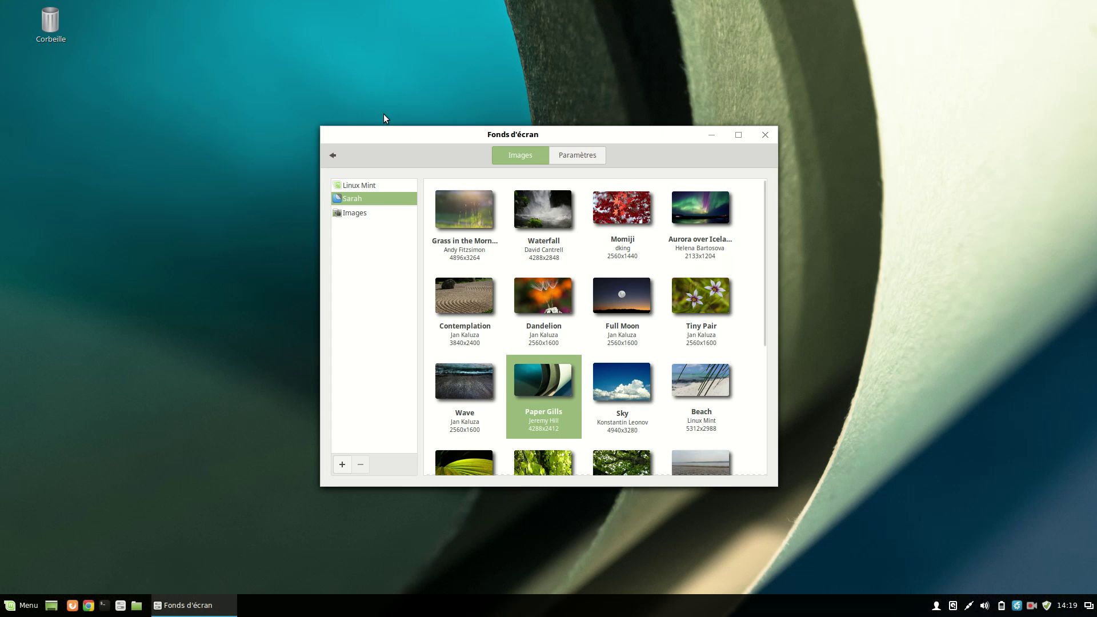
Set the 1920x1080 wallpaper from the Linux Mint collection as the desktop background and return to the system settings.
click(375, 183)
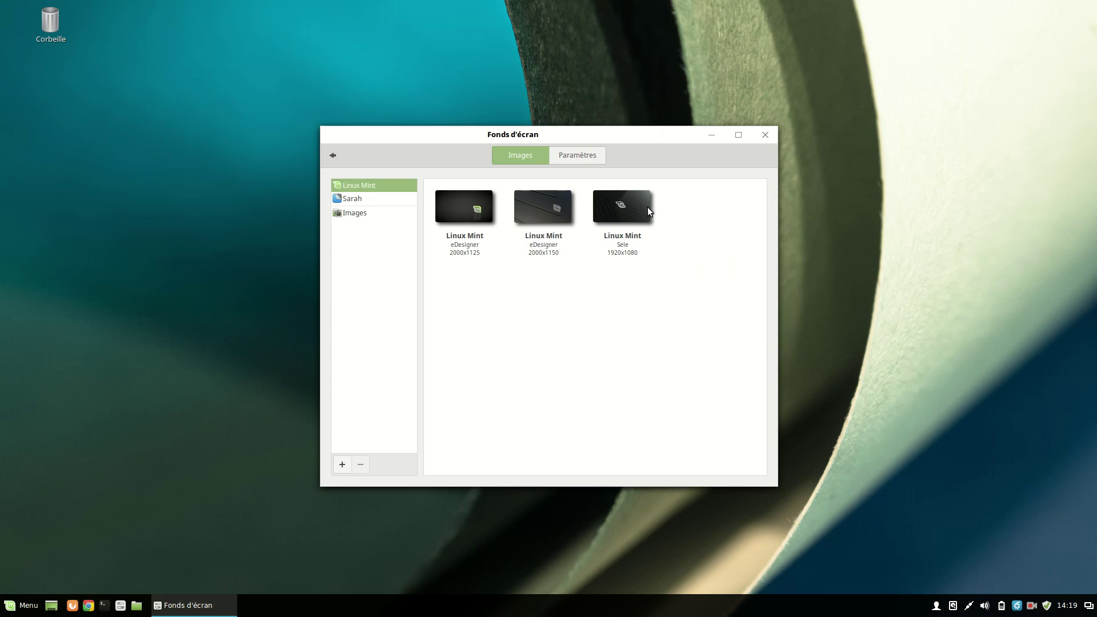
click(625, 207)
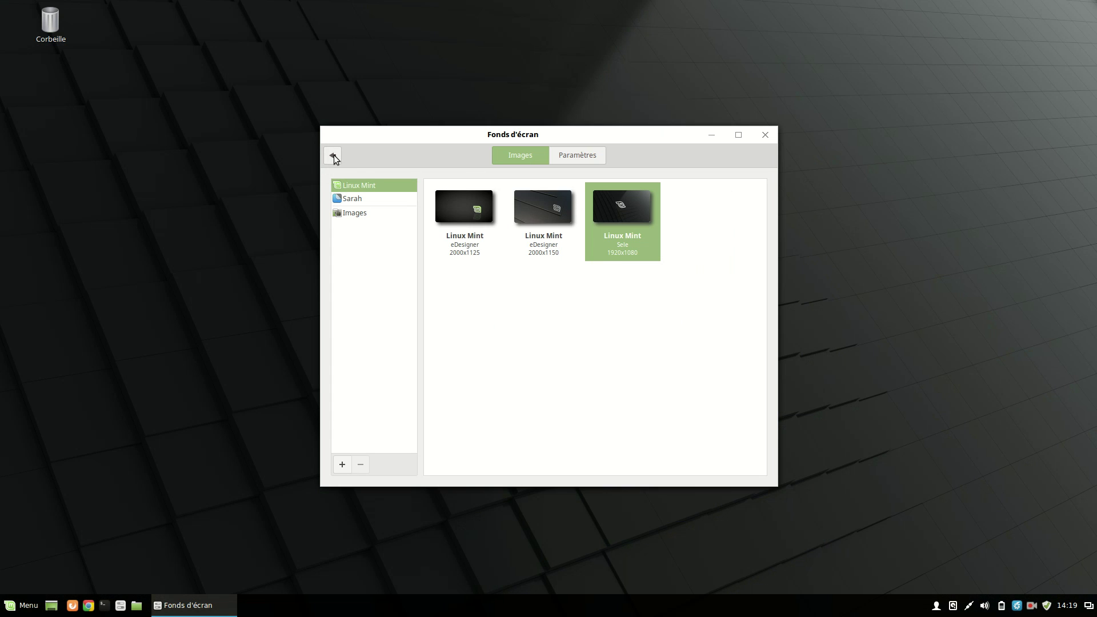
click(333, 154)
Open the Thèmes settings and view the selectable desktop themes, keeping the current one.
click(569, 211)
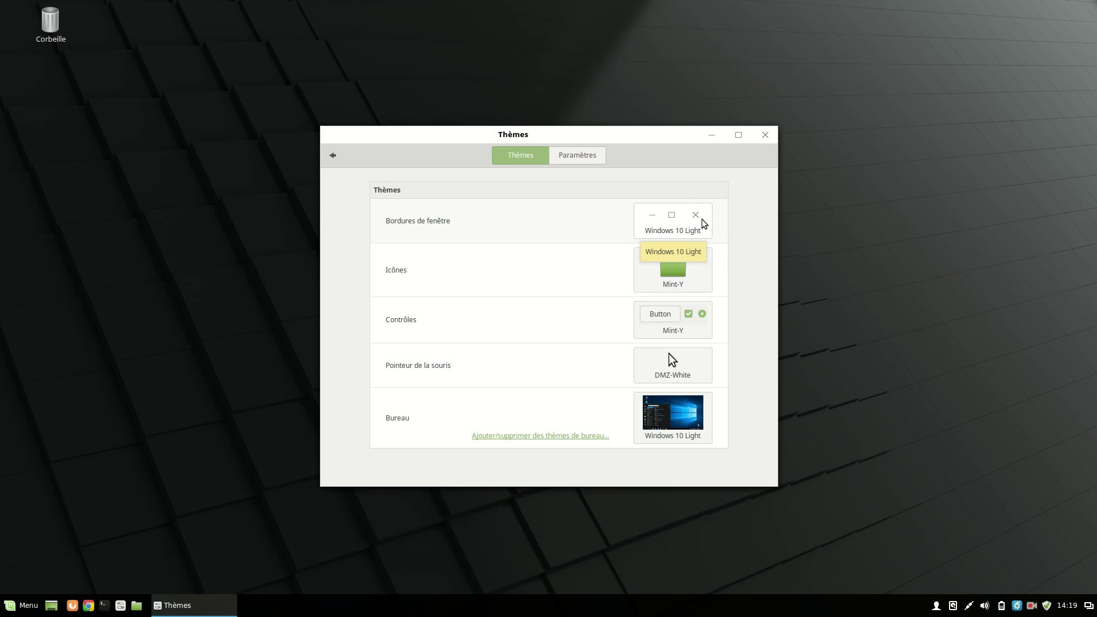
click(699, 416)
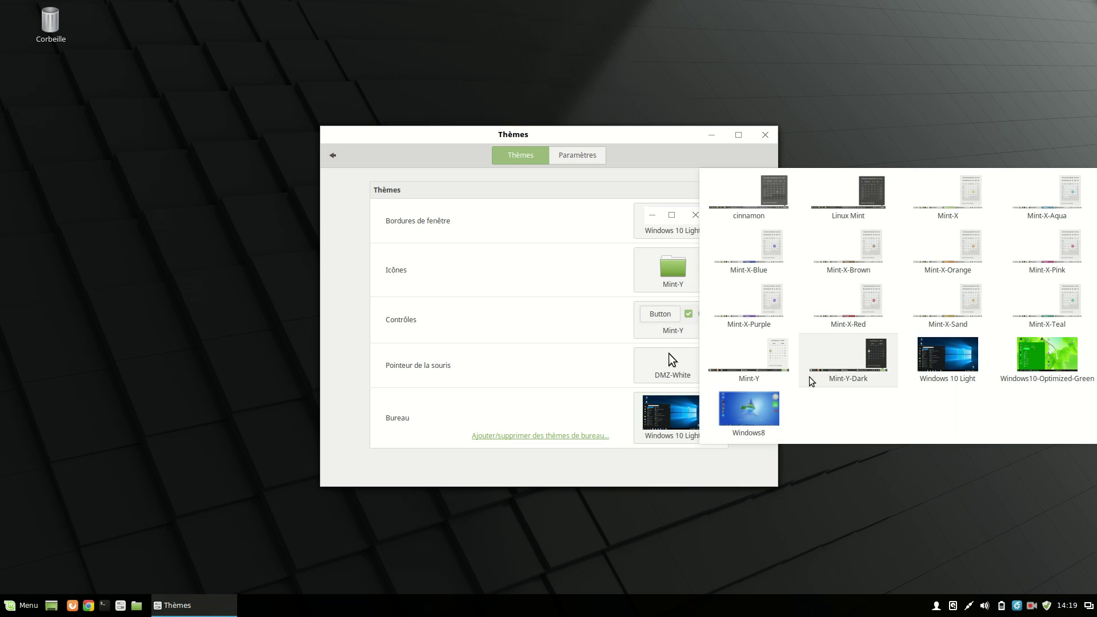
click(670, 462)
Open the desktop theme manager, browse the themes available online, and close the manager.
click(554, 437)
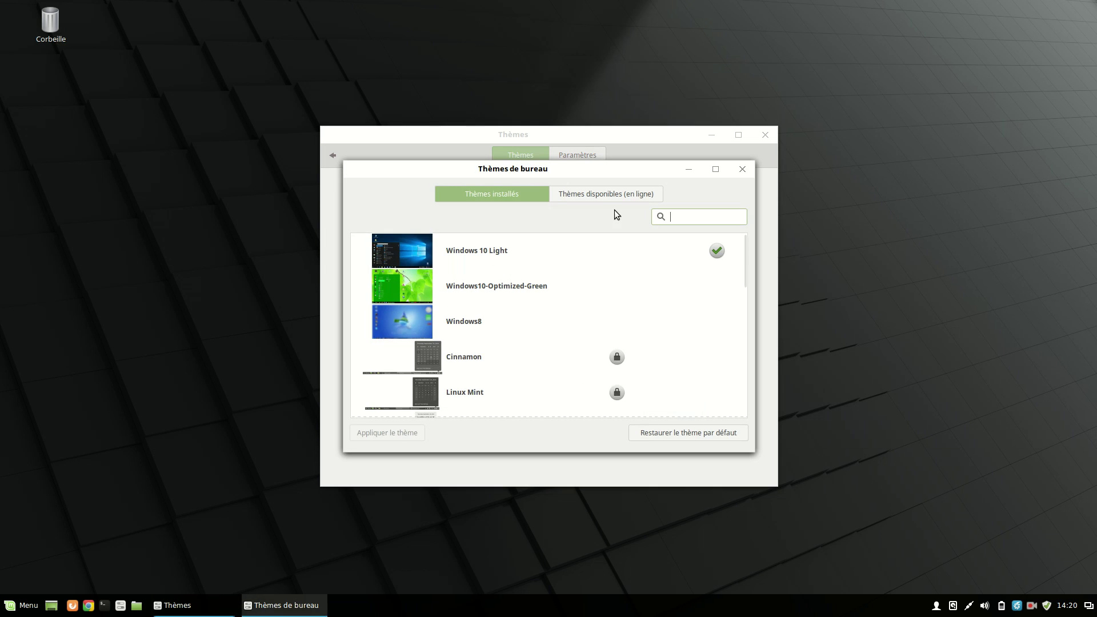
click(601, 197)
scroll(481, 302, down, 15)
scroll(483, 305, down, 5)
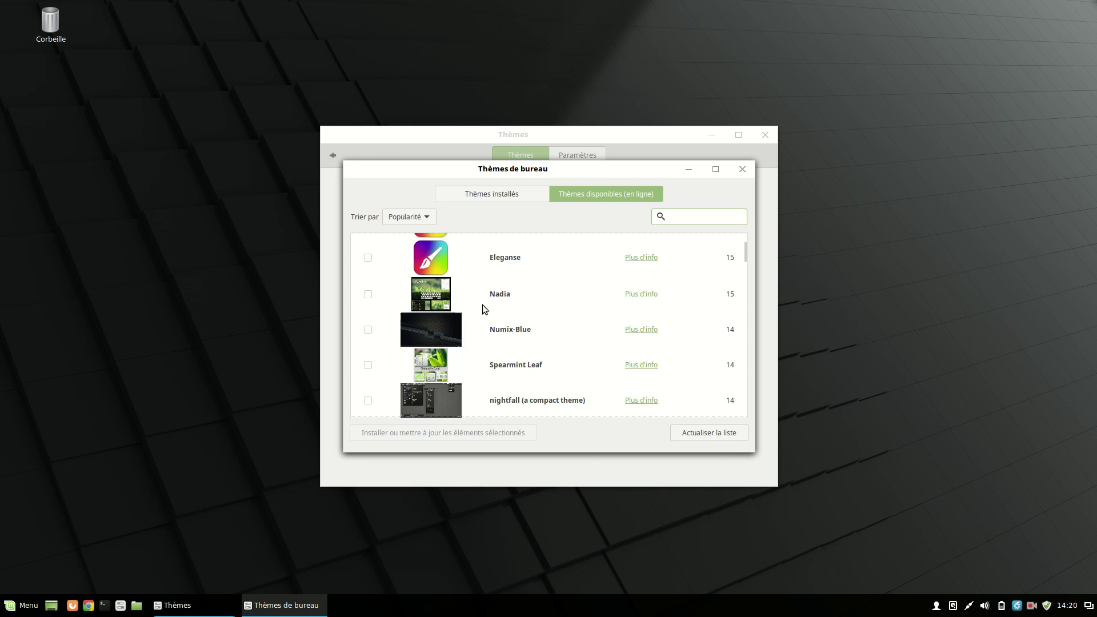
scroll(482, 304, down, 12)
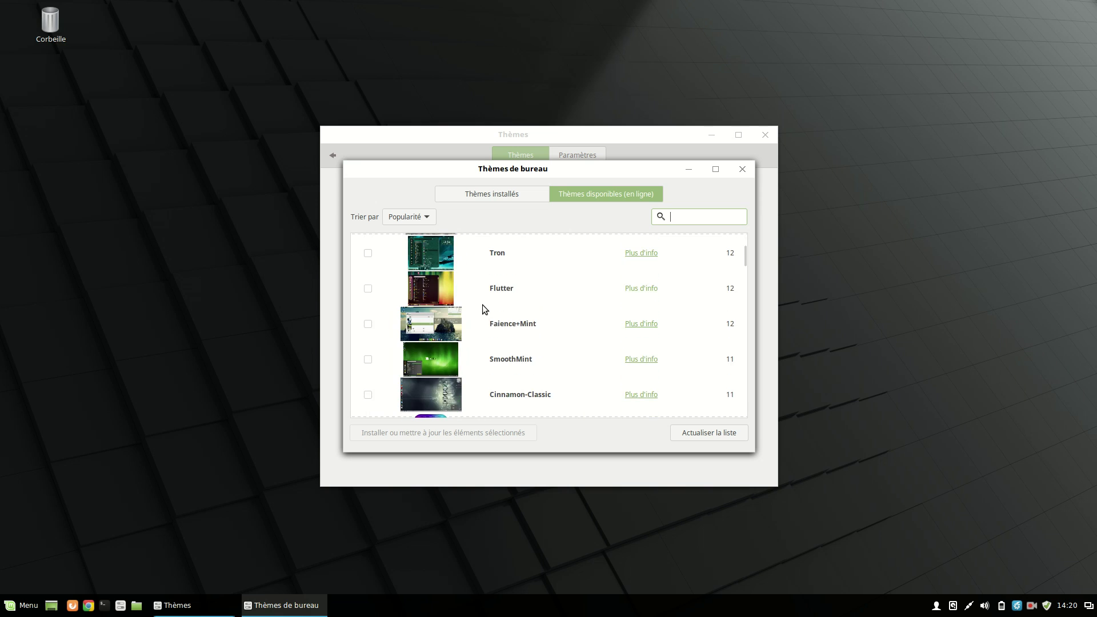
scroll(482, 311, down, 3)
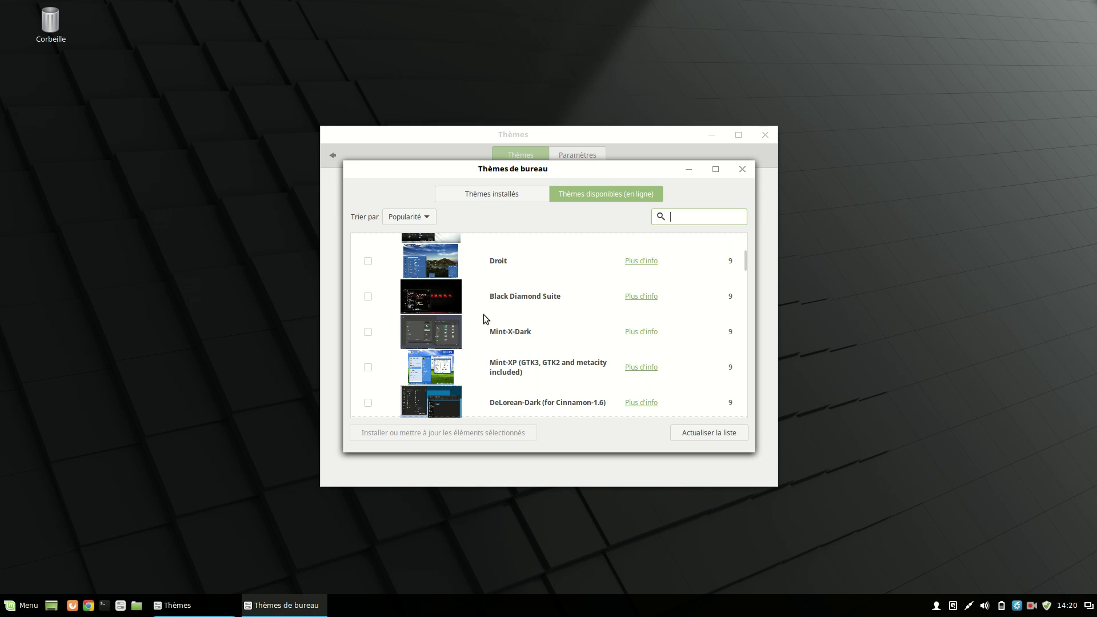
scroll(498, 338, up, 14)
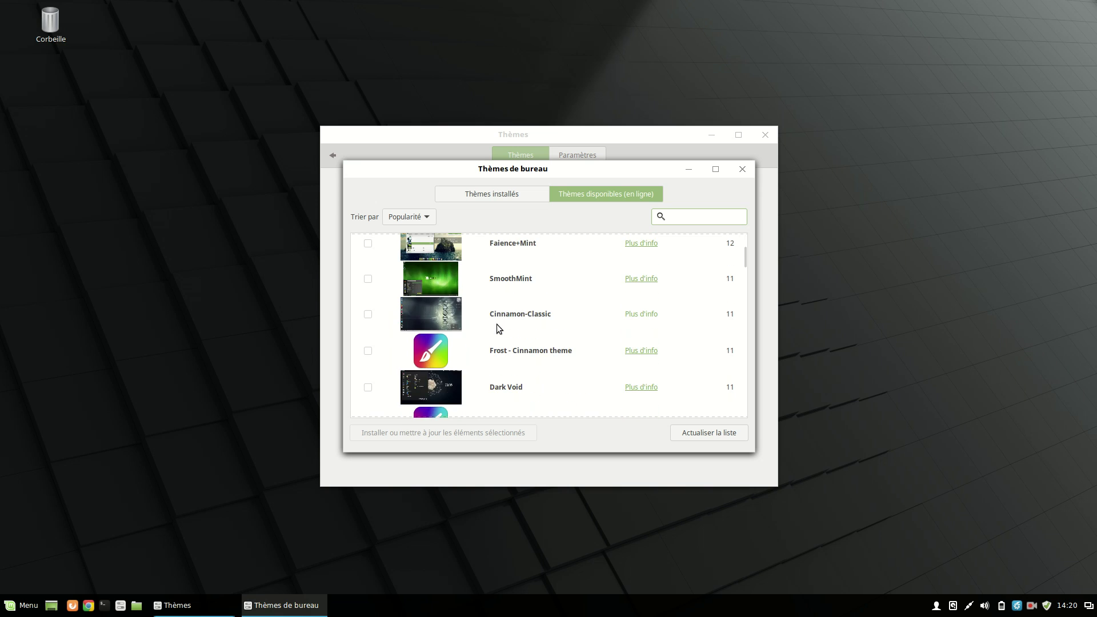
scroll(496, 324, up, 10)
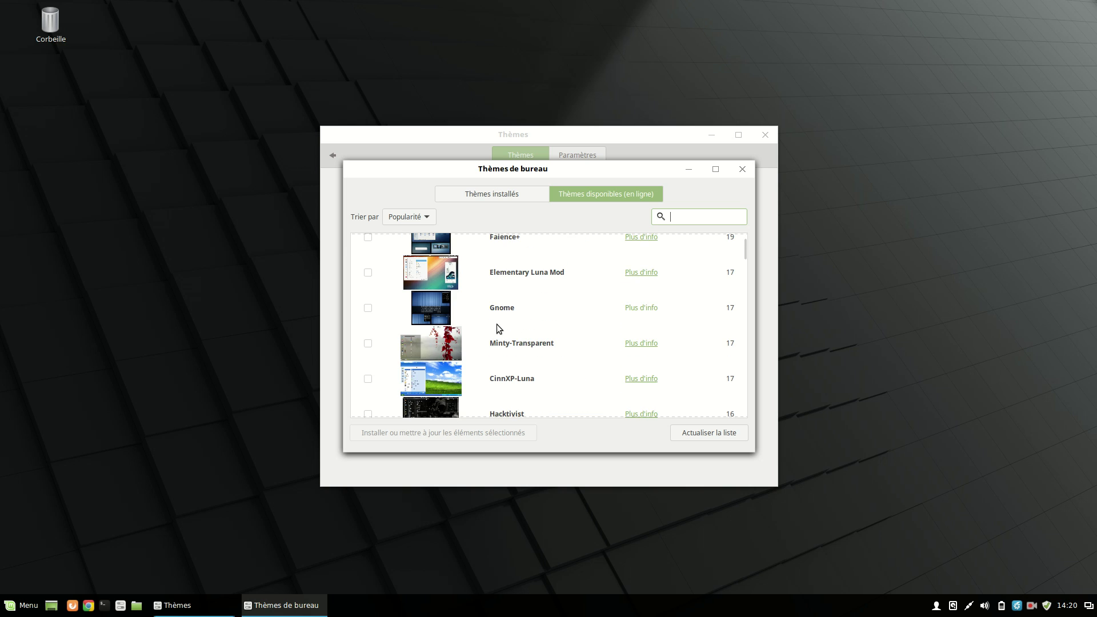
scroll(495, 322, up, 10)
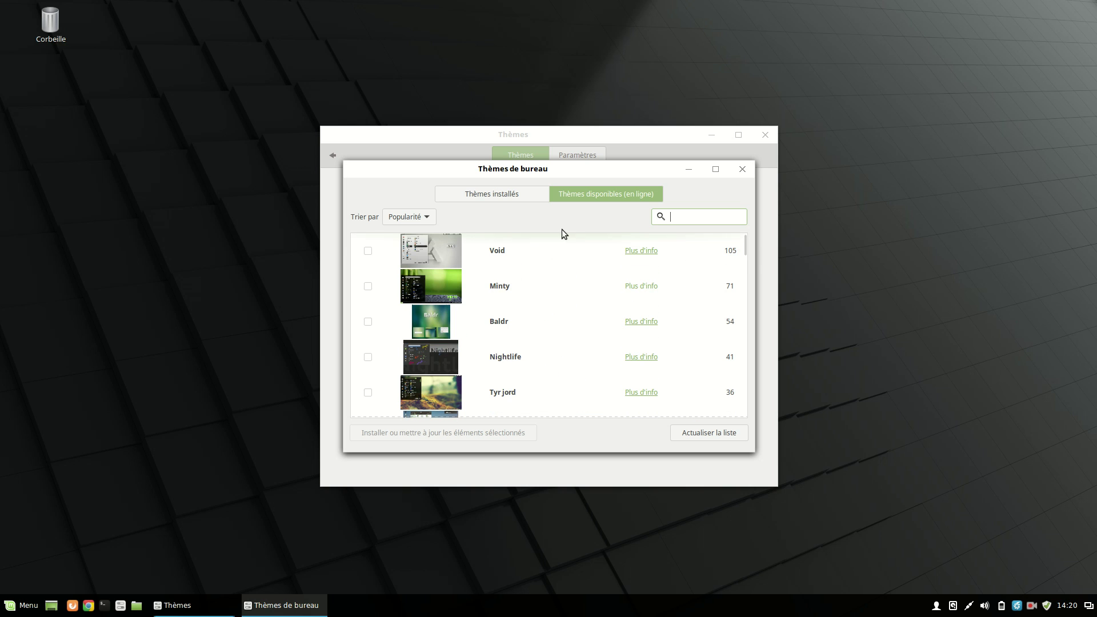
click(742, 169)
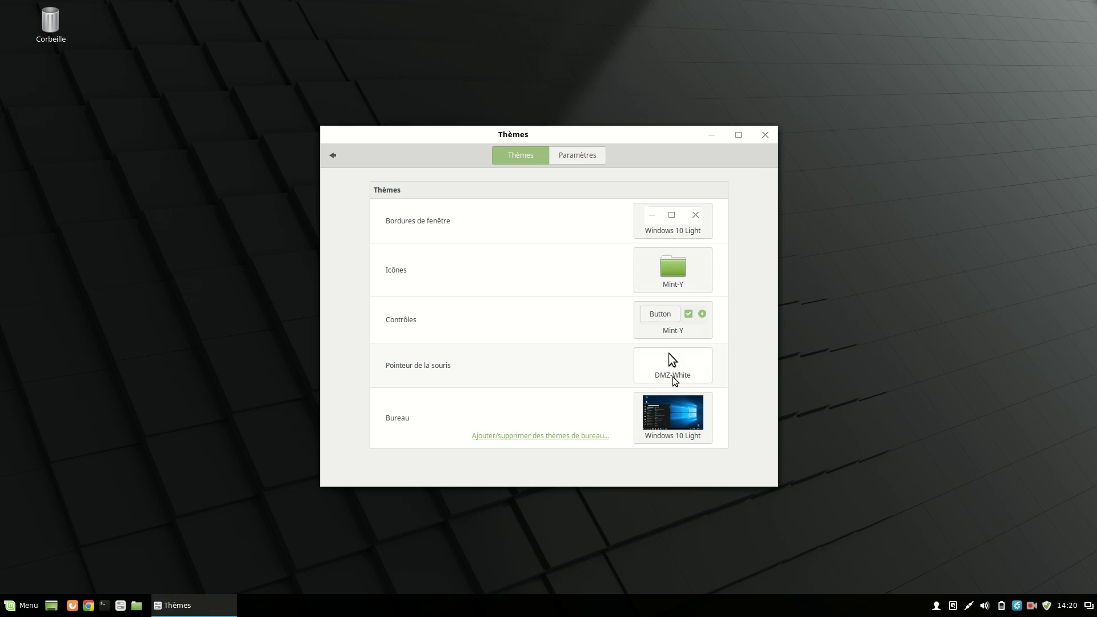
View the selectable icon themes and the application menu's look, and close the theme settings.
click(677, 277)
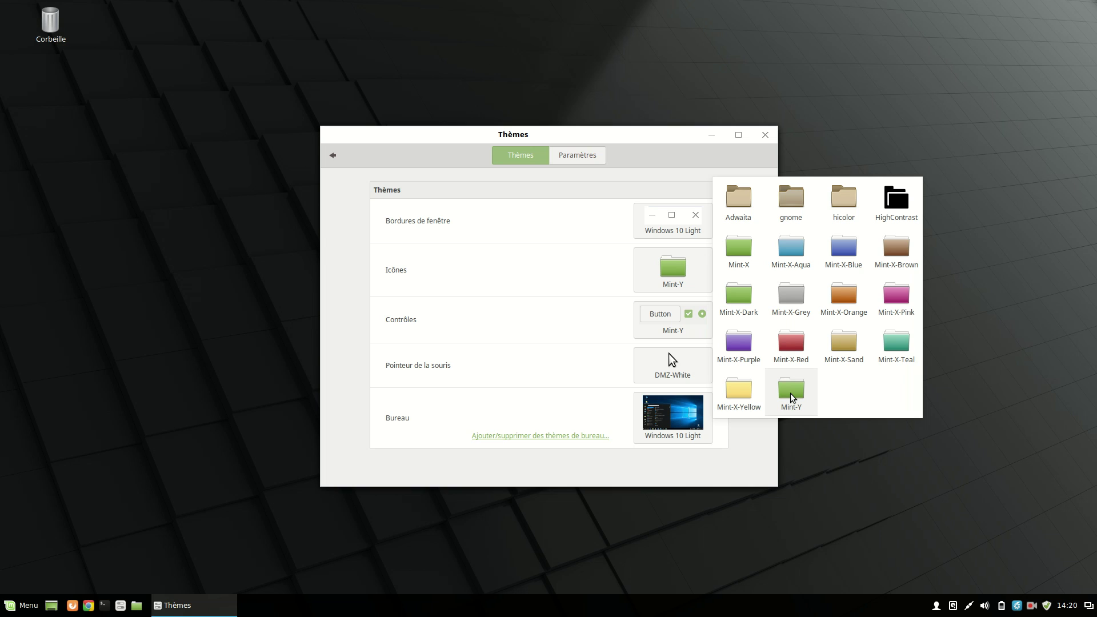
click(733, 457)
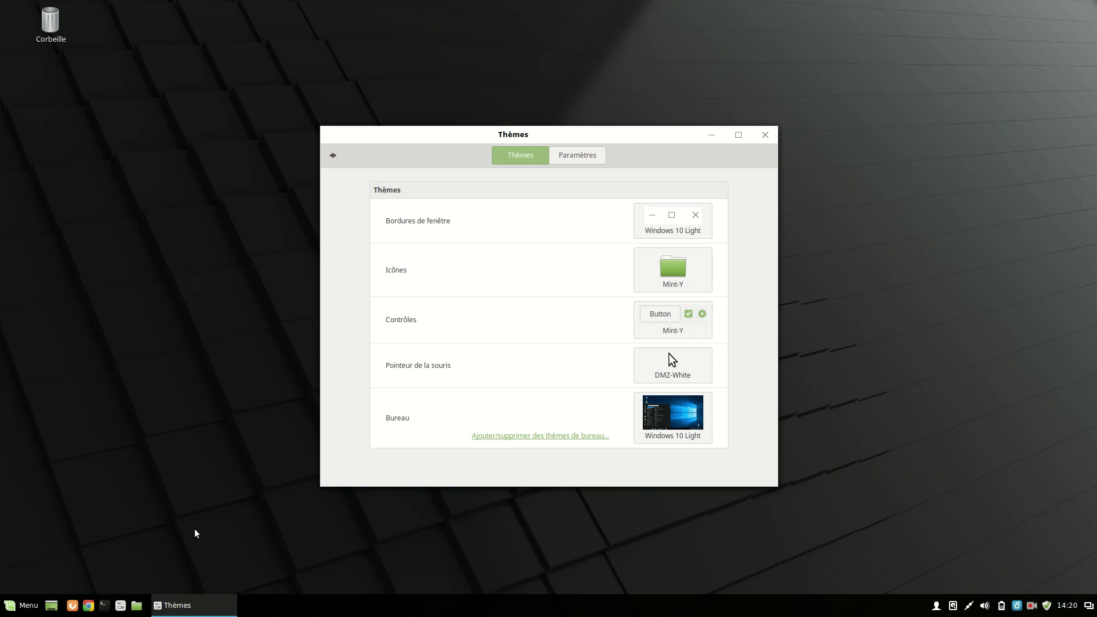
click(4, 610)
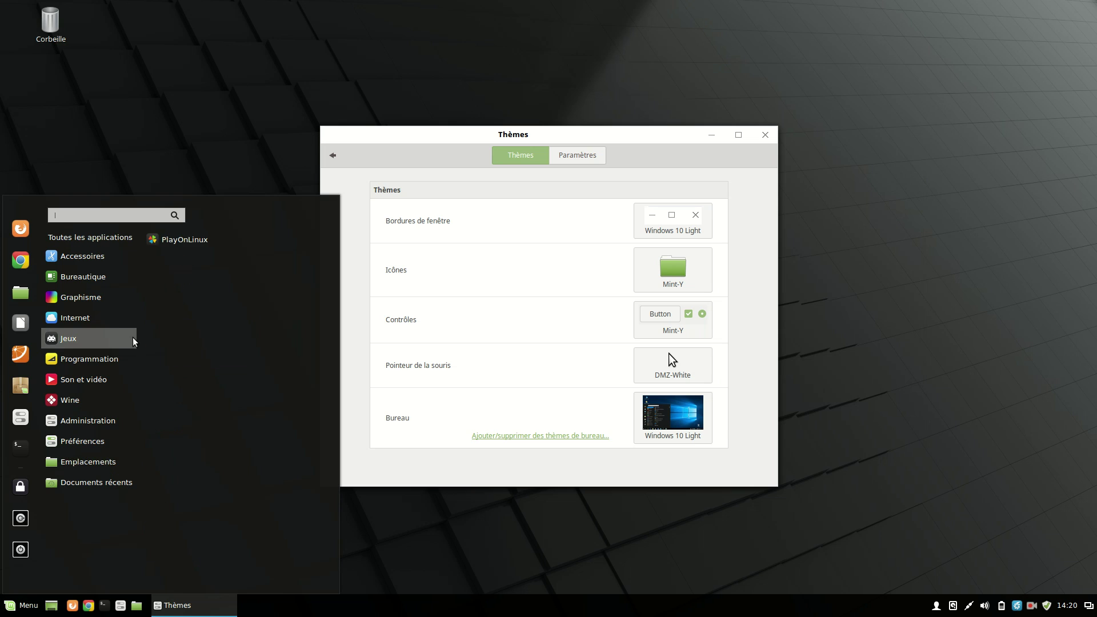
click(558, 465)
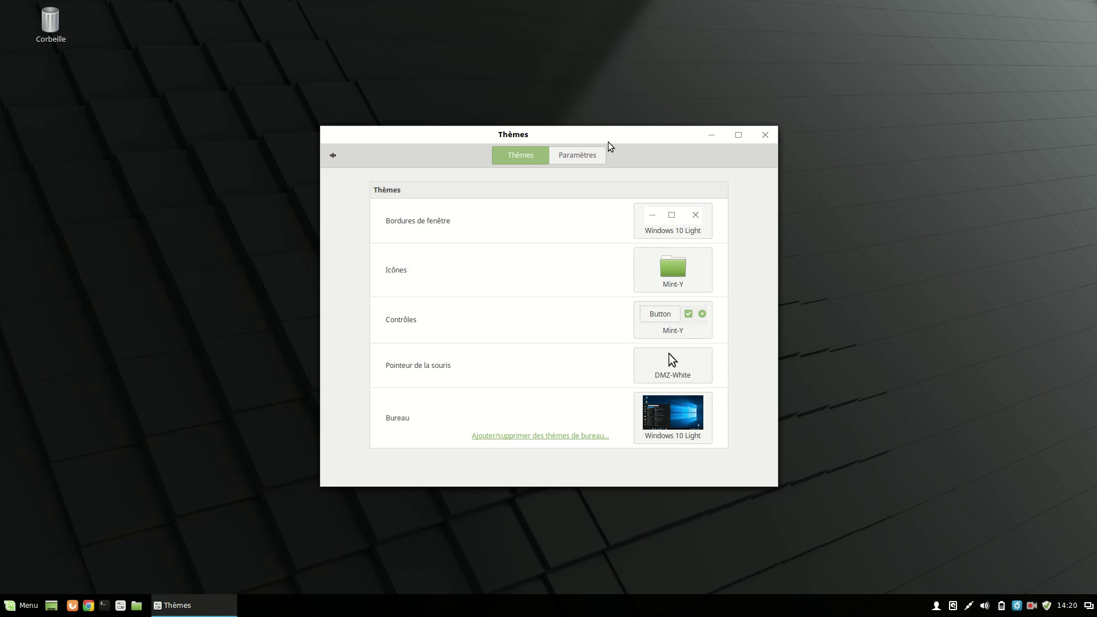
click(764, 136)
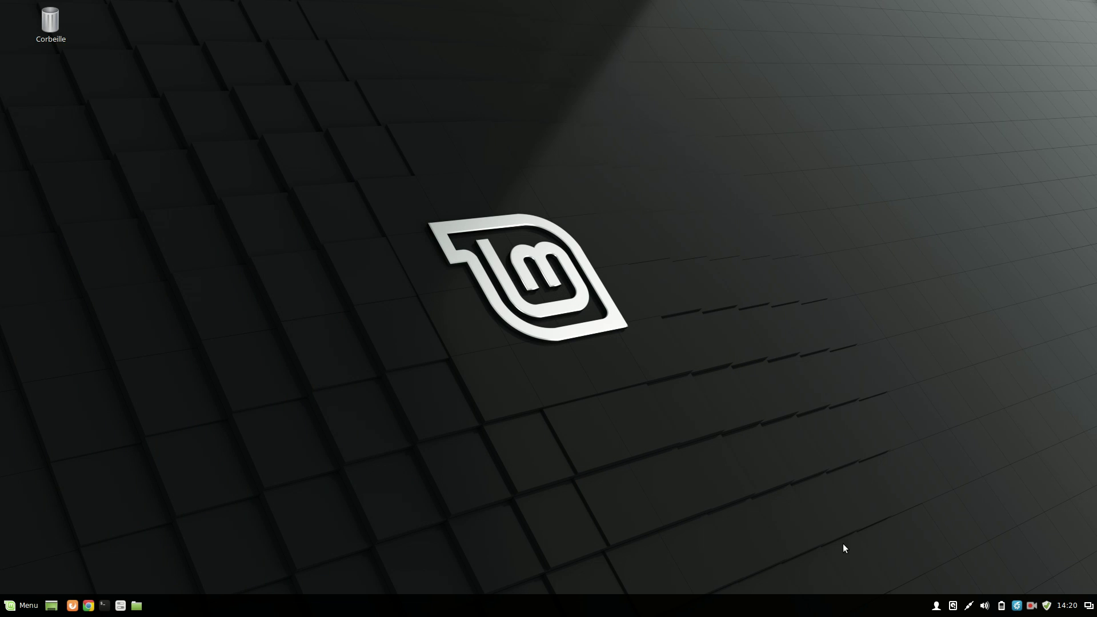
Launch the software manager from the application menu and authenticate with the administrator password.
click(22, 605)
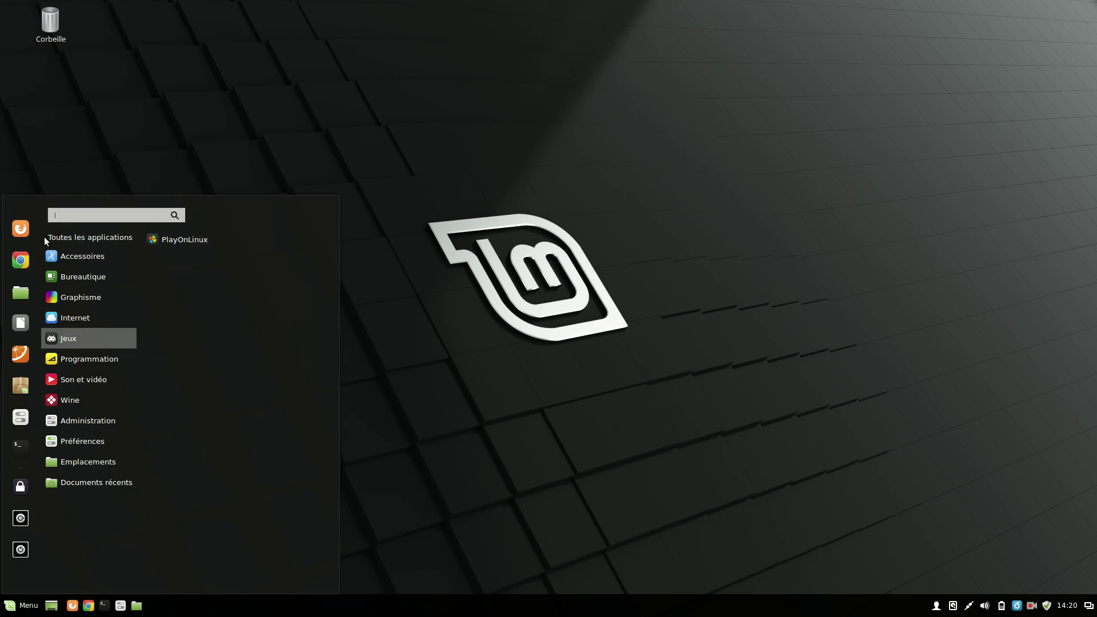
click(17, 388)
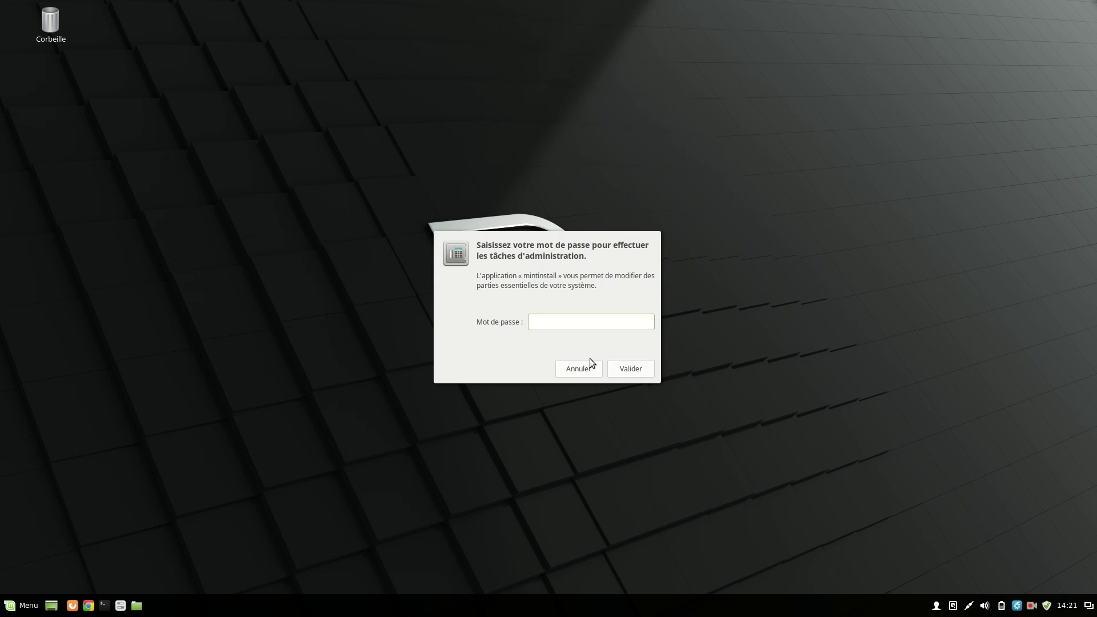
text(••••••••••••••••)
key(Return)
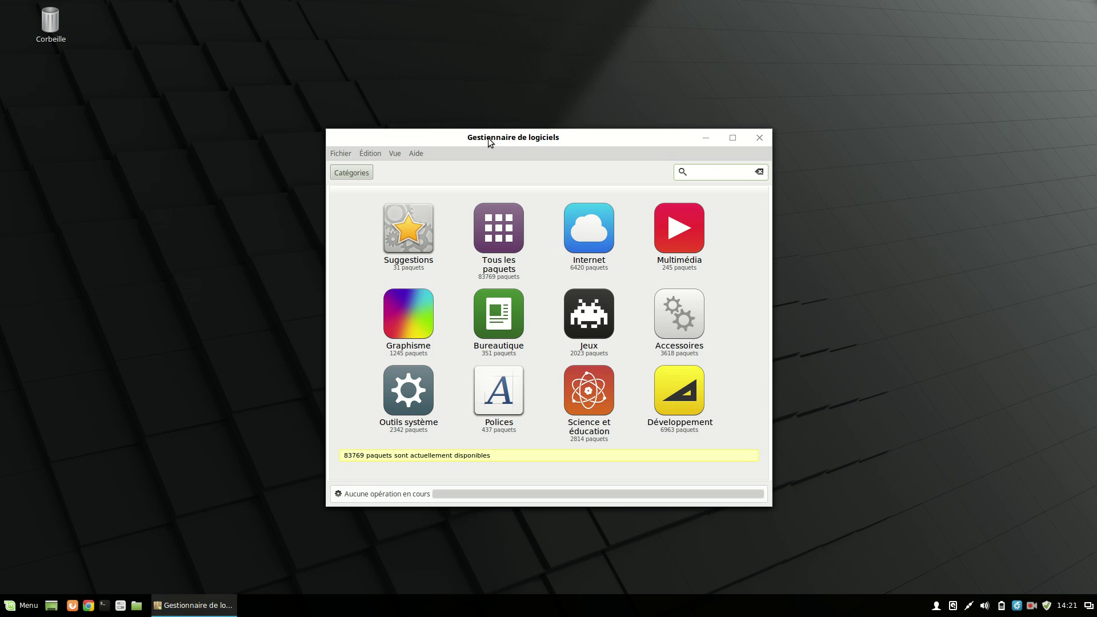
Look through the Suggestions packages in the software manager, point out the package search, and return to the categories overview.
click(406, 239)
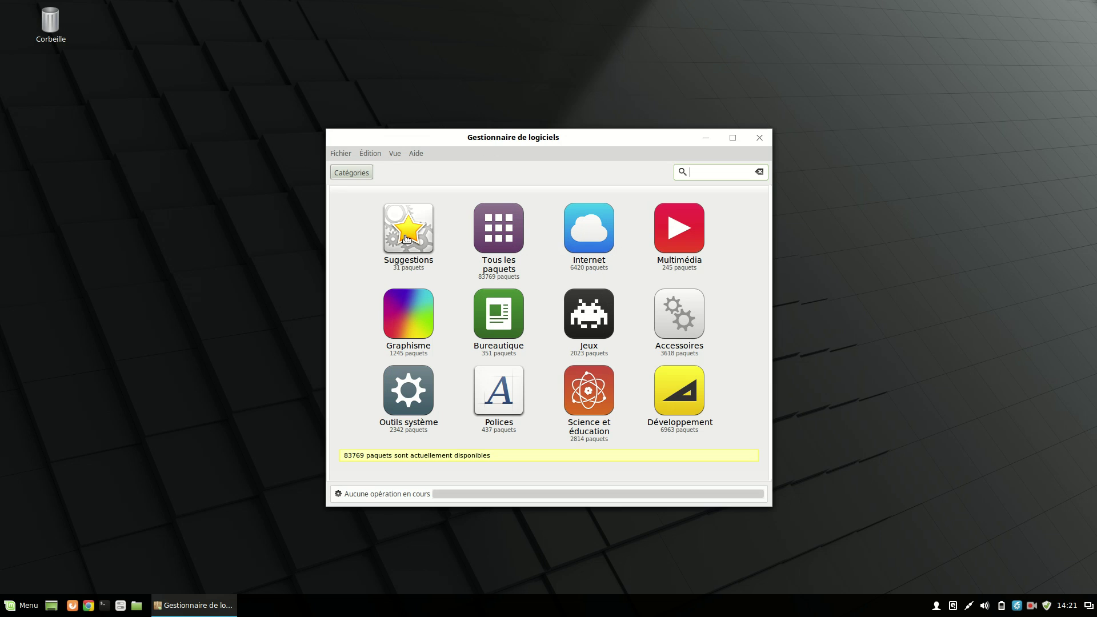
scroll(418, 272, down, 5)
scroll(412, 280, down, 10)
scroll(407, 292, up, 12)
scroll(410, 304, up, 4)
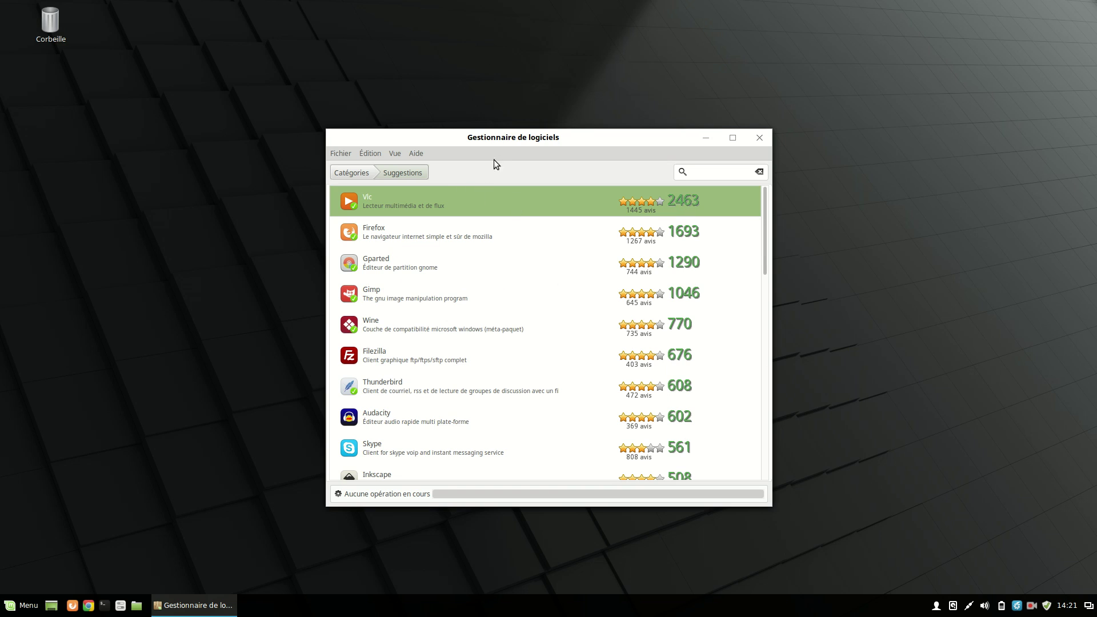
drag(504, 138, 472, 136)
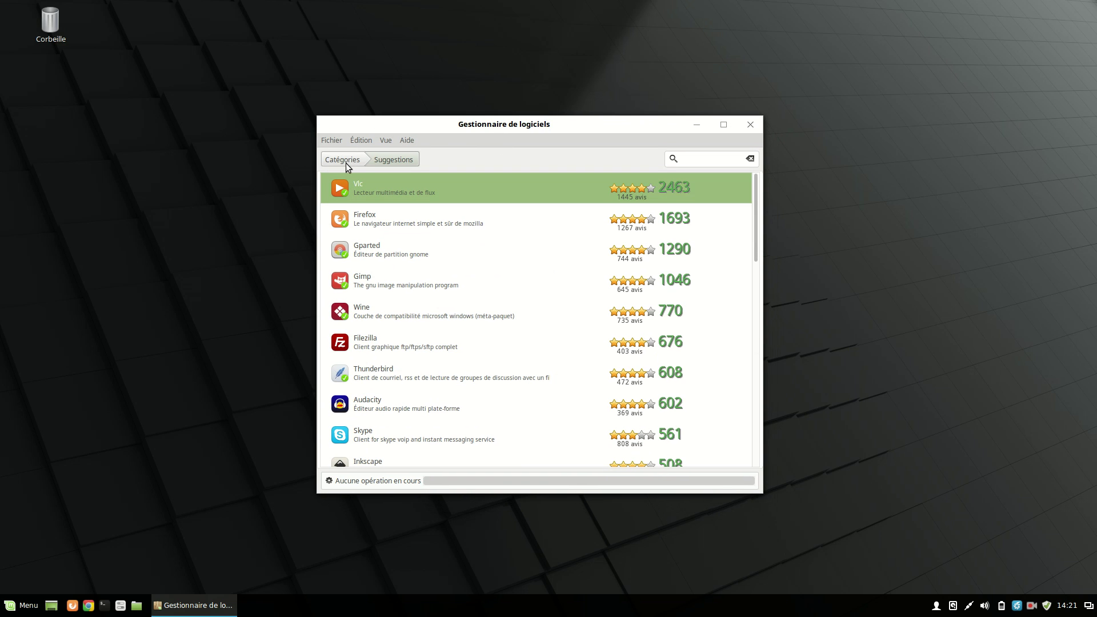
click(715, 160)
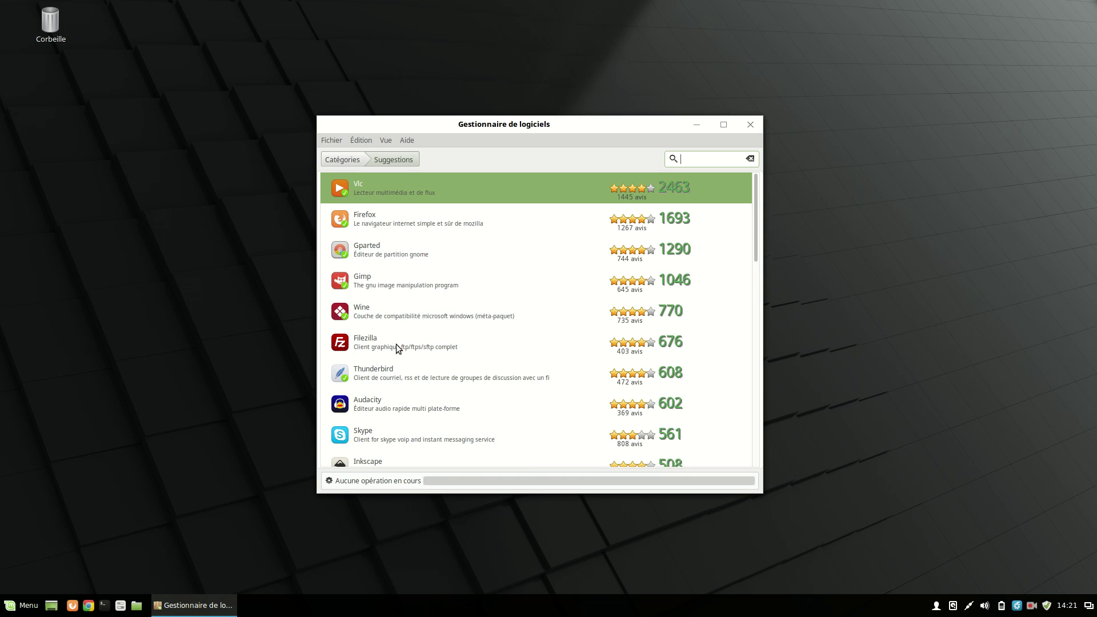
click(334, 162)
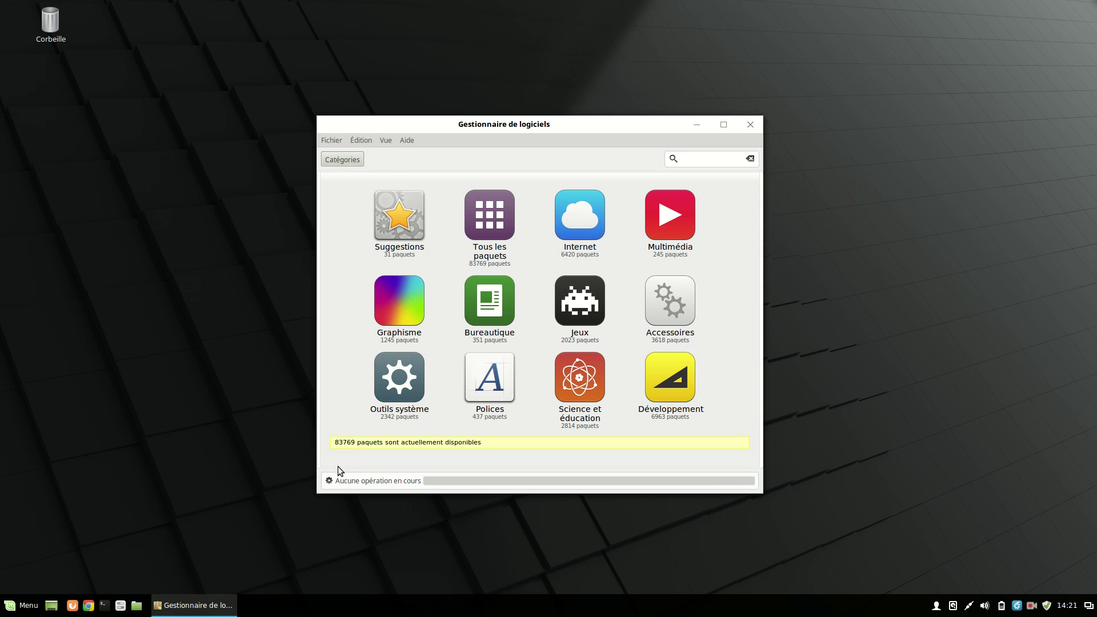
Close the software manager and open the update manager.
click(751, 128)
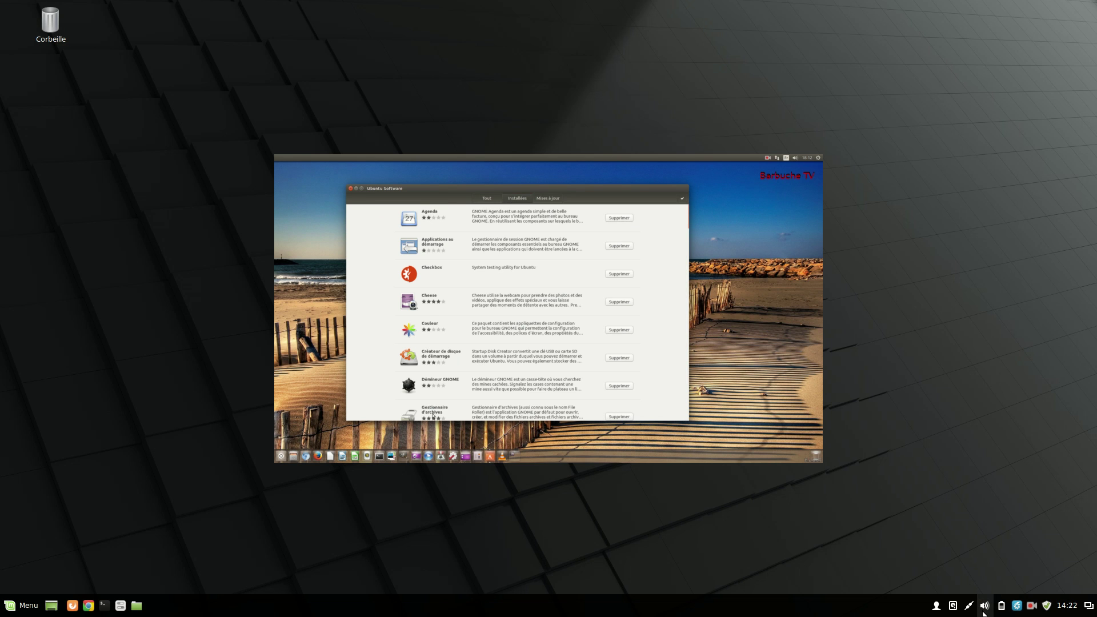
click(1030, 613)
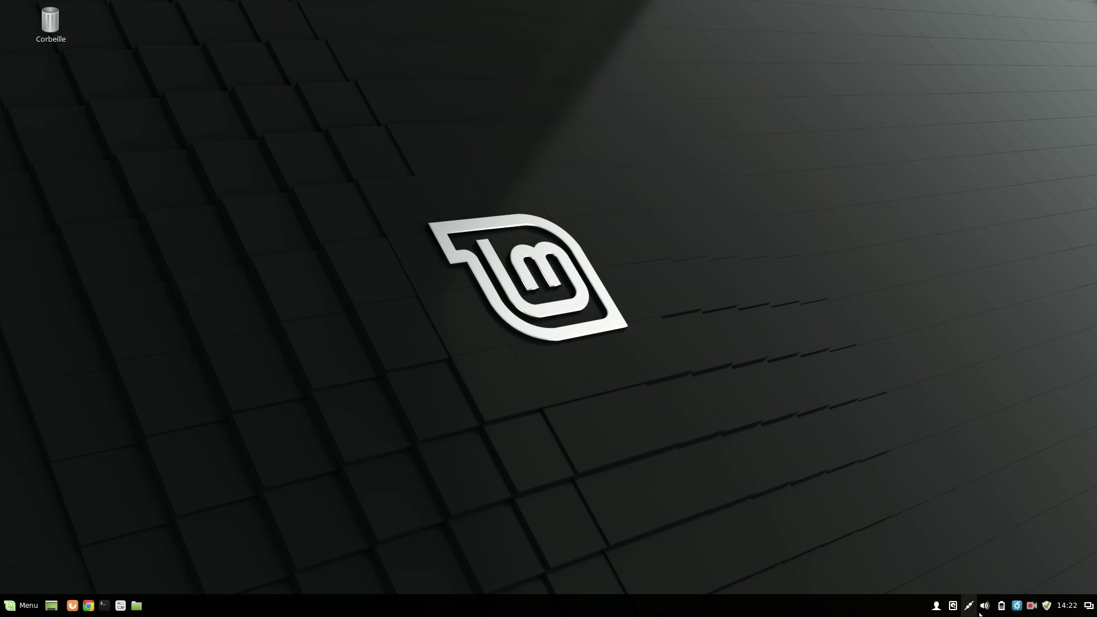
click(1047, 607)
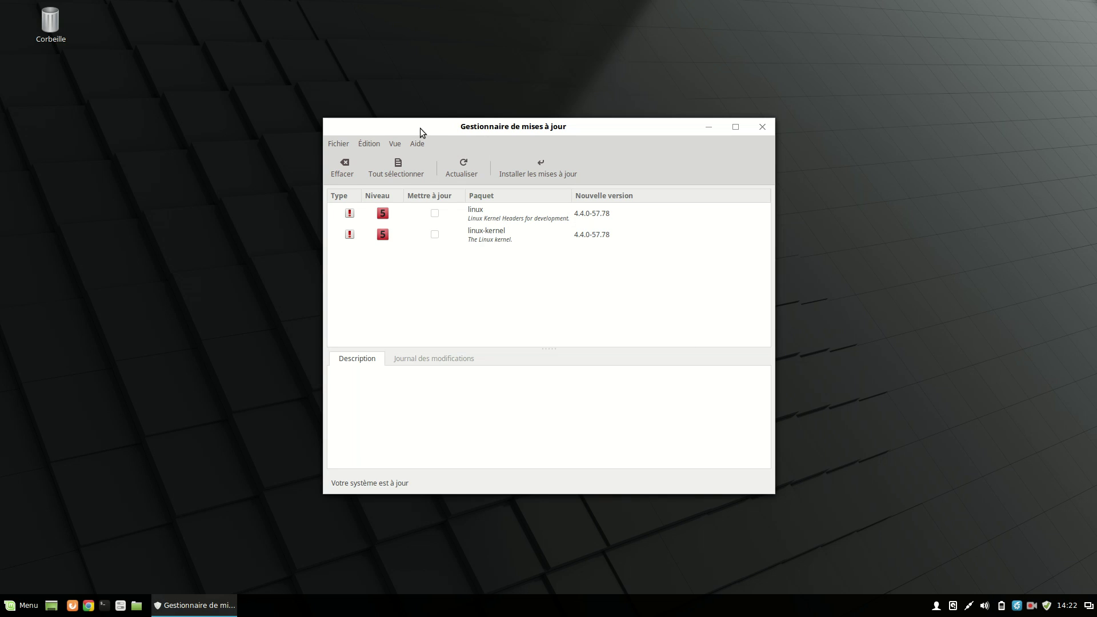
Review the available update policies, confirm "Optimiser la stabilité et la sécurité", and close the update manager after viewing the kernel updates' level.
click(366, 144)
mouse_move(338, 144)
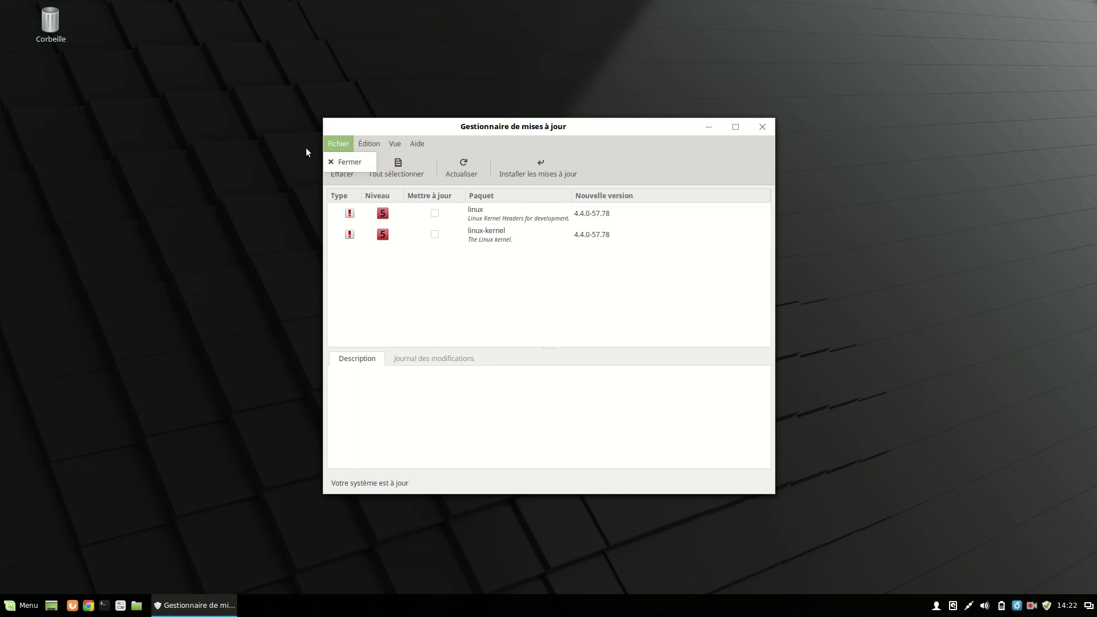
click(386, 191)
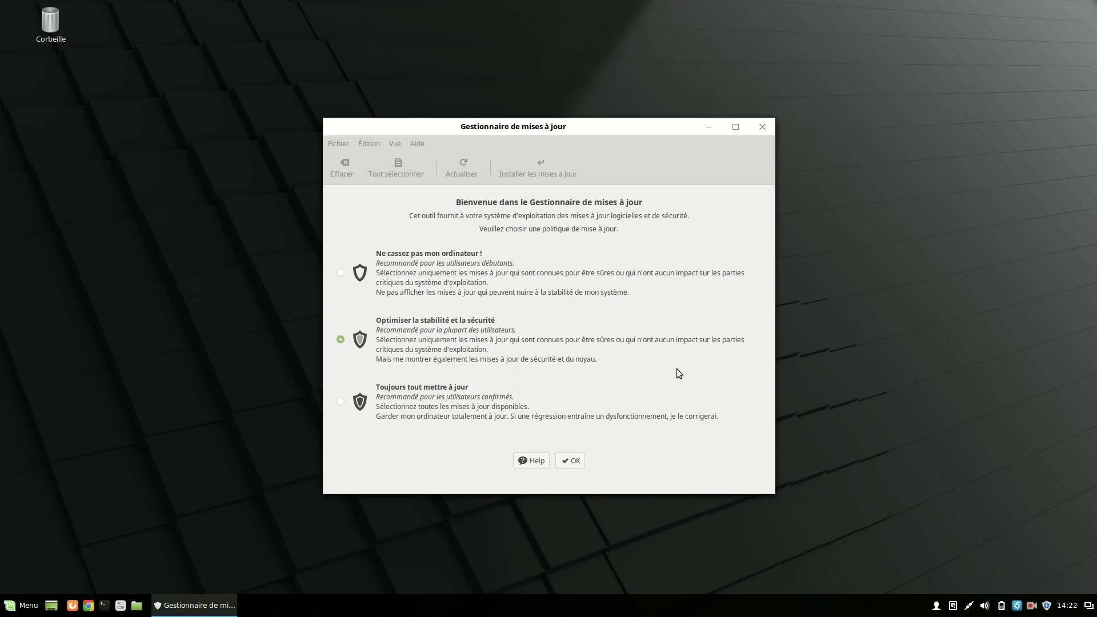
click(571, 462)
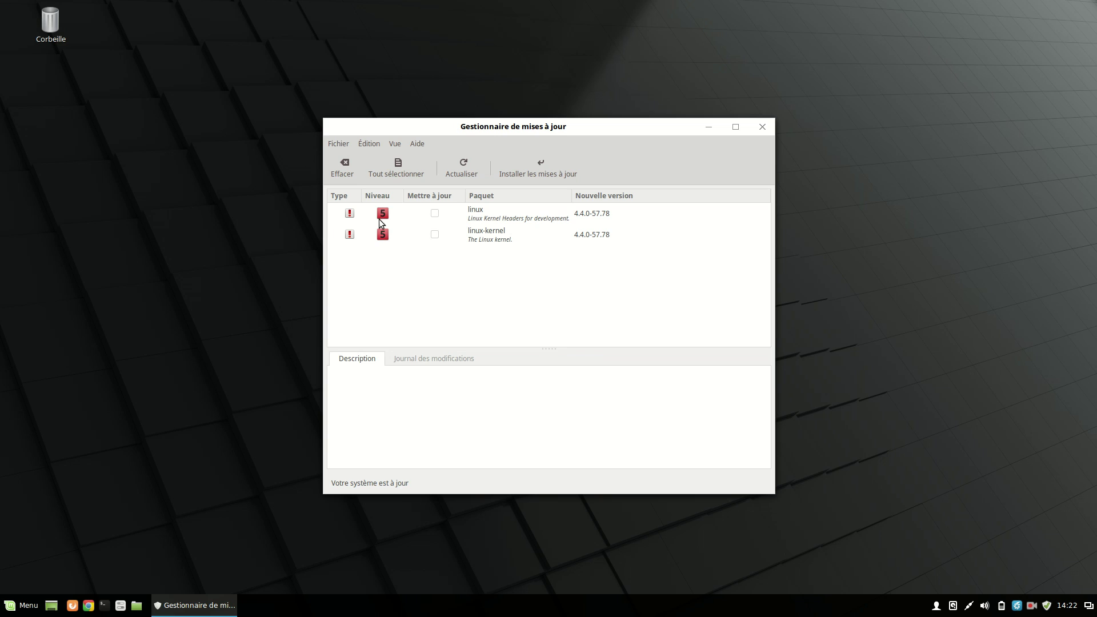
mouse_move(382, 219)
click(762, 126)
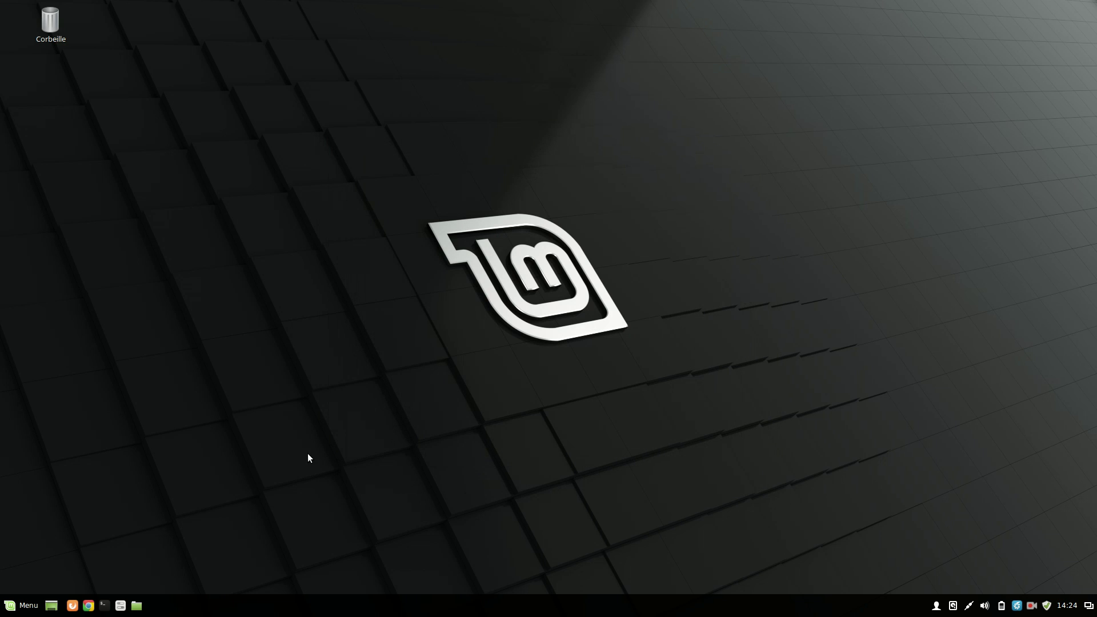